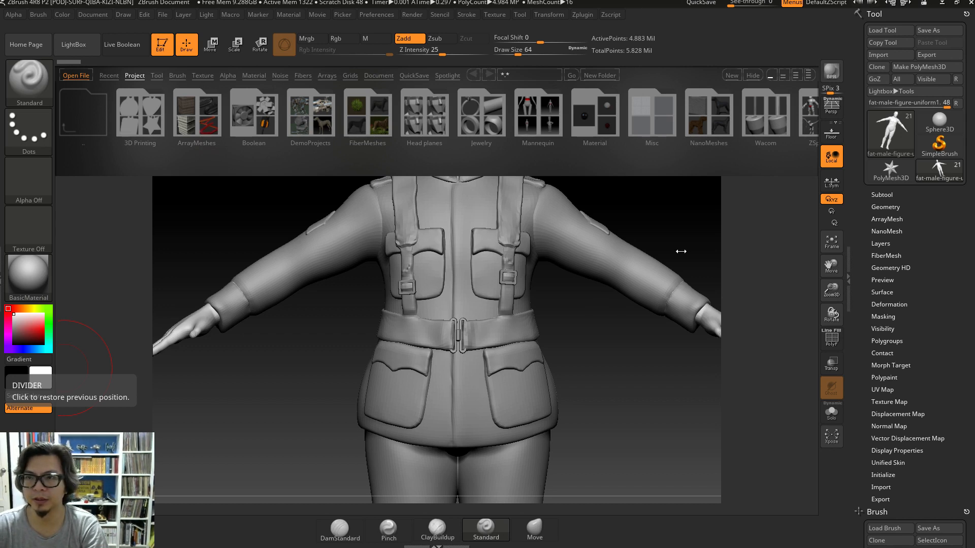
- Open the subtool list and inspect the uniformed figure and its fat-male-figure-uniform1 body subtool
left_click(888, 197)
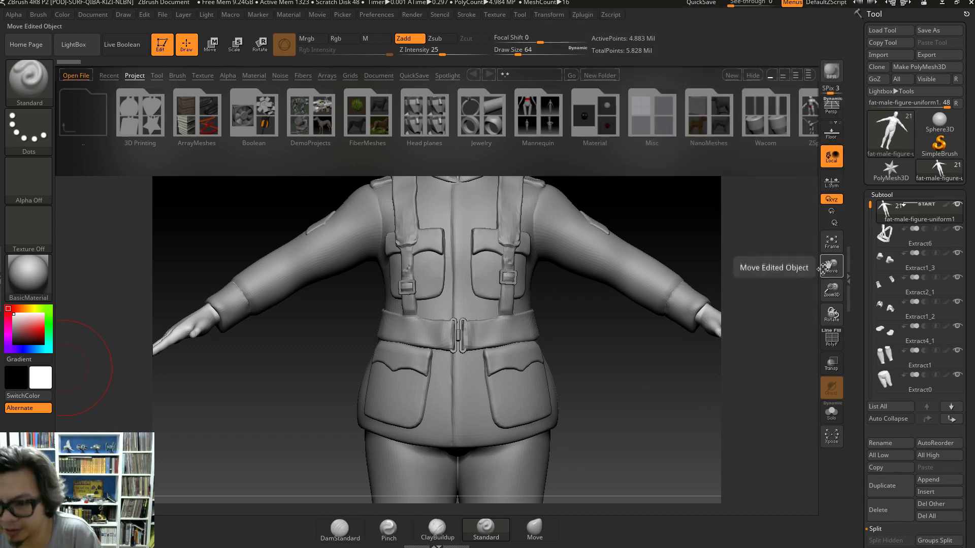
left_click_drag(598, 331, 579, 434, "alt")
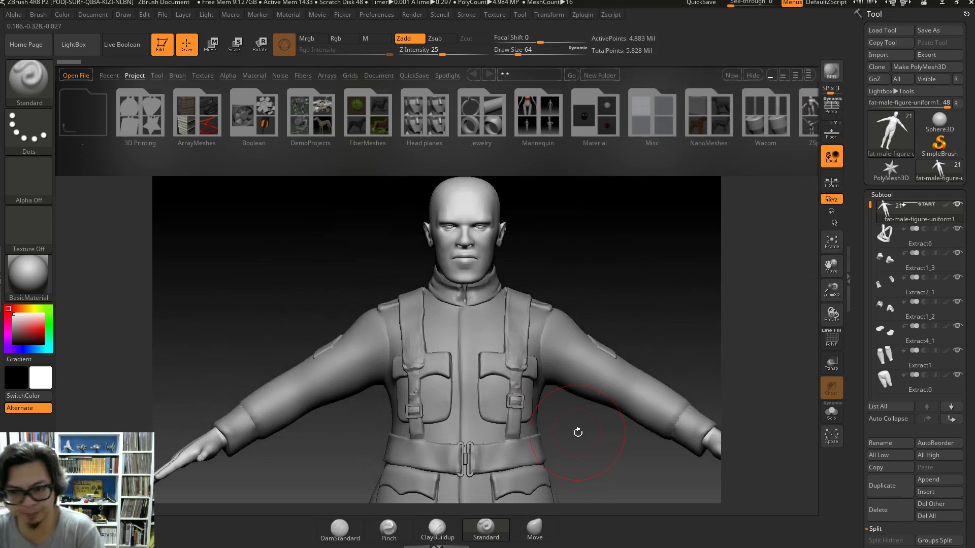
mouse_move(596, 453)
left_mouse_down()
mouse_move(579, 335)
mouse_move(703, 456)
mouse_move(558, 462)
mouse_move(596, 464)
left_mouse_up()
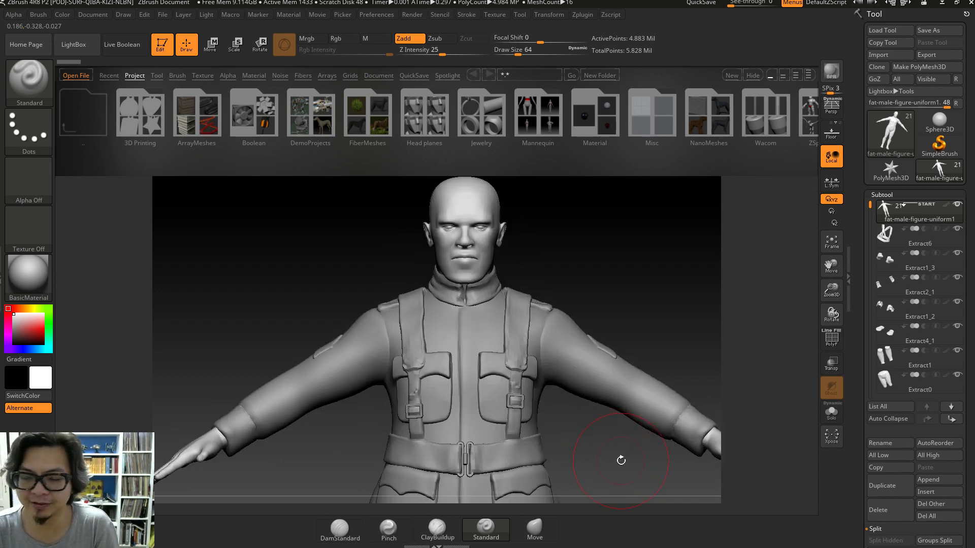
left_click_drag(639, 468, 537, 407, "alt")
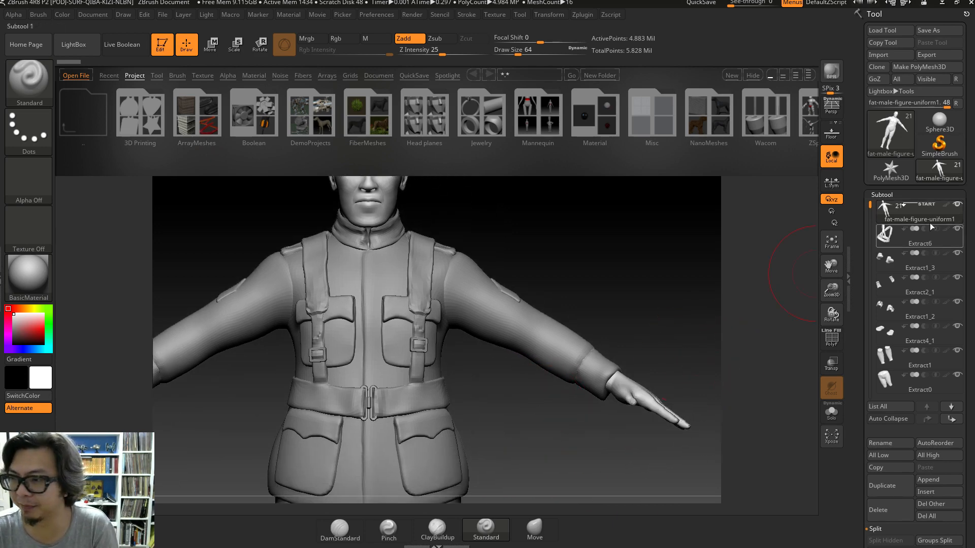
mouse_move(930, 219)
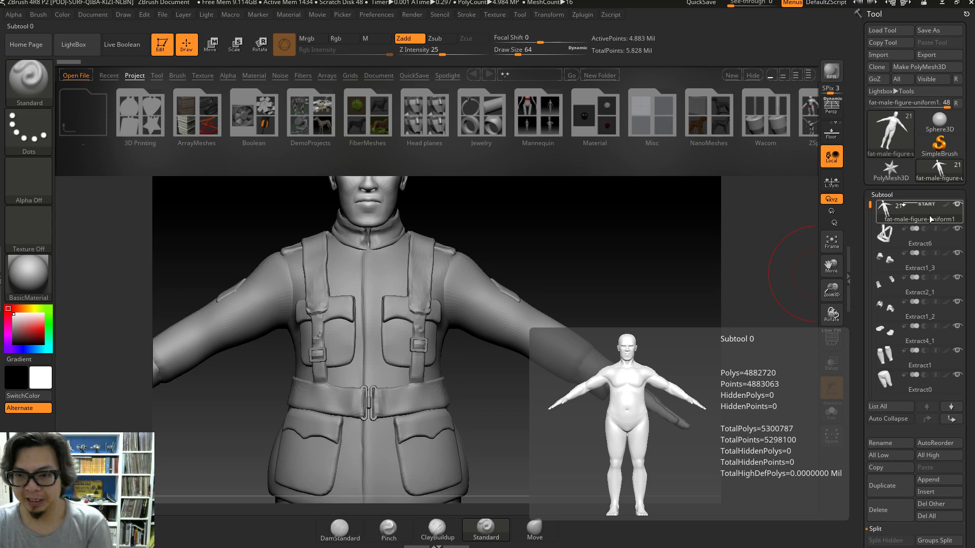
left_click_drag(502, 315, 527, 275, "alt")
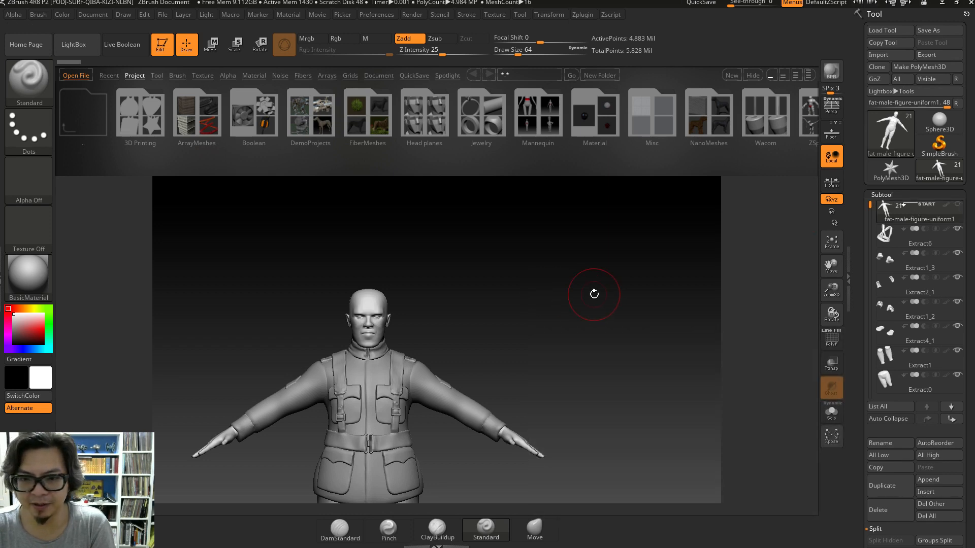
- Mask the body's exposed head and hands, and clear this trial mask
key("ctrl")
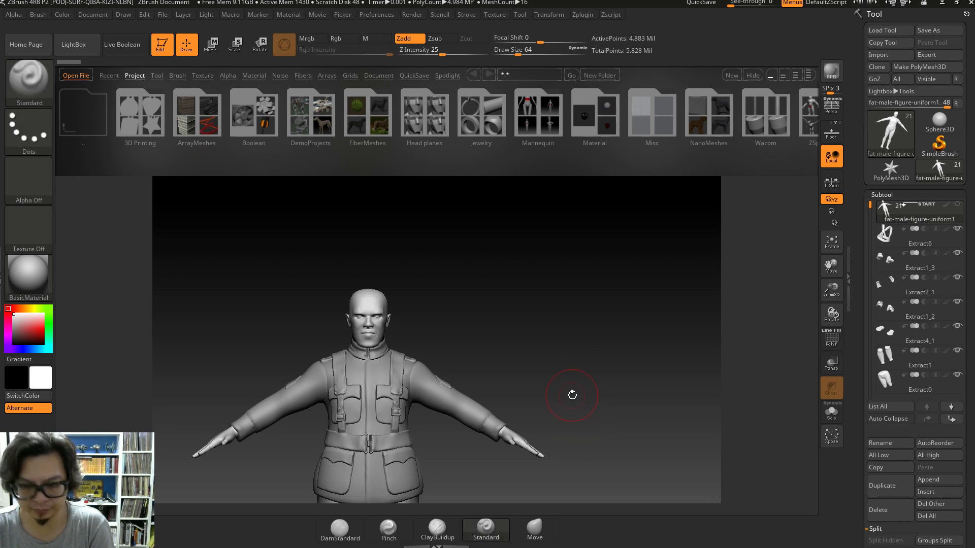
key("ctrl")
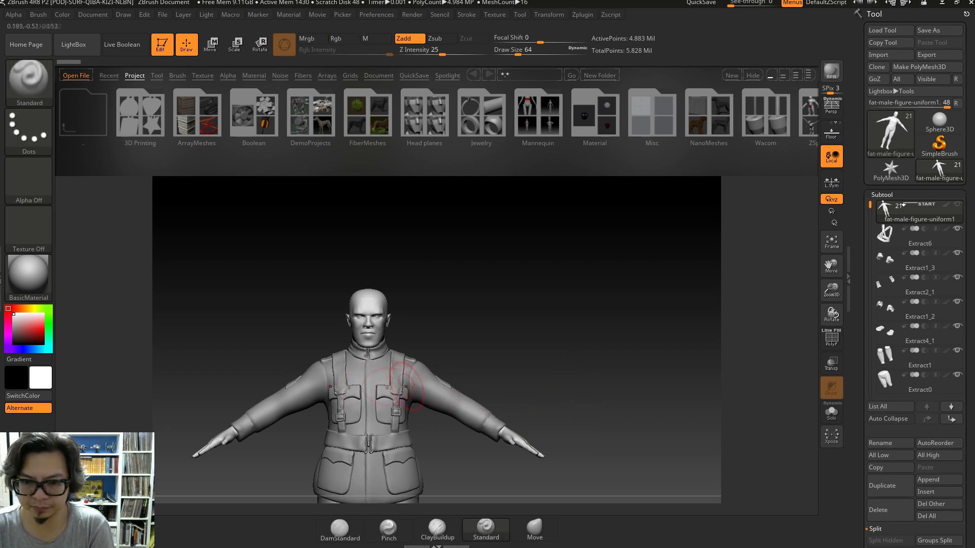
mouse_move(547, 422)
left_mouse_down("ctrl")
mouse_move(474, 441)
mouse_move(498, 477)
mouse_move(485, 482)
mouse_move(483, 473)
left_mouse_up("ctrl")
mouse_move(324, 279)
left_mouse_down("ctrl")
mouse_move(411, 360)
mouse_move(426, 363)
left_mouse_up("ctrl")
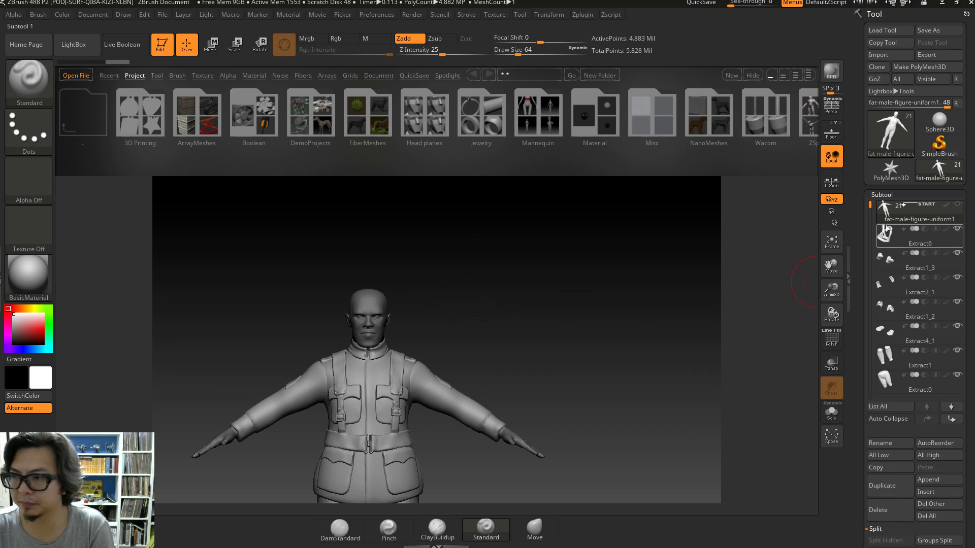
mouse_move(956, 235)
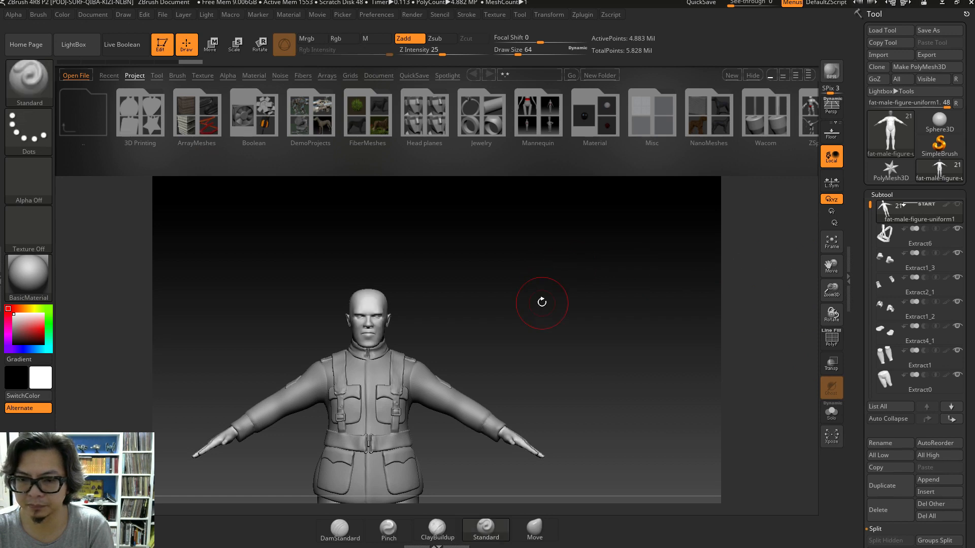
- Try to prepare a split of the body using a mask over the head and hands, and clear the mask
key("ctrl")
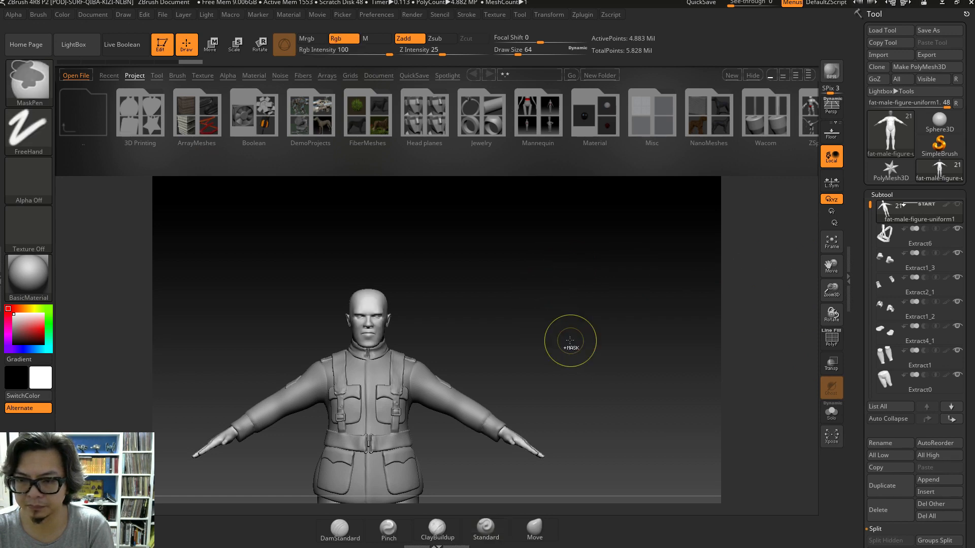
left_click_drag(335, 269, 401, 350, "ctrl")
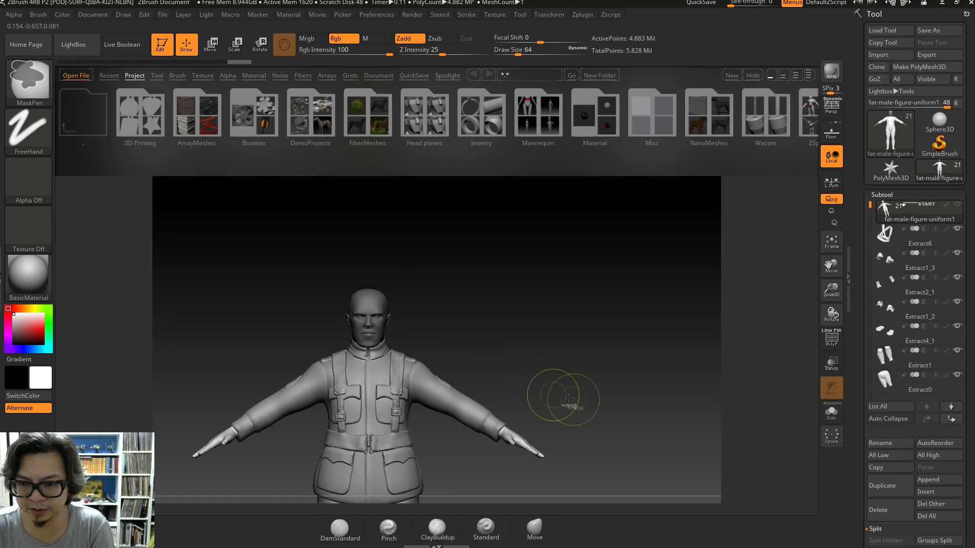
mouse_move(580, 414)
left_mouse_down("ctrl")
mouse_move(479, 467)
mouse_move(493, 467)
left_mouse_up("ctrl")
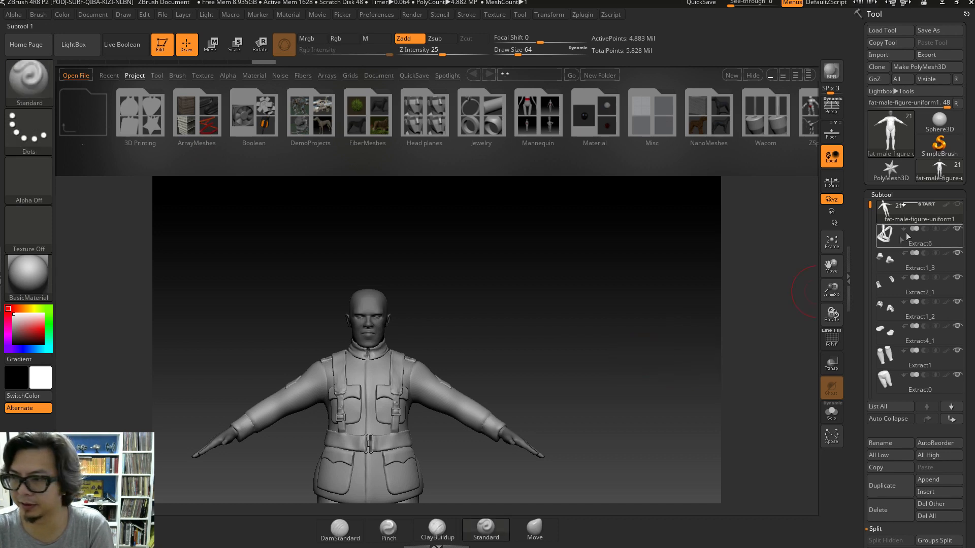
mouse_move(938, 285)
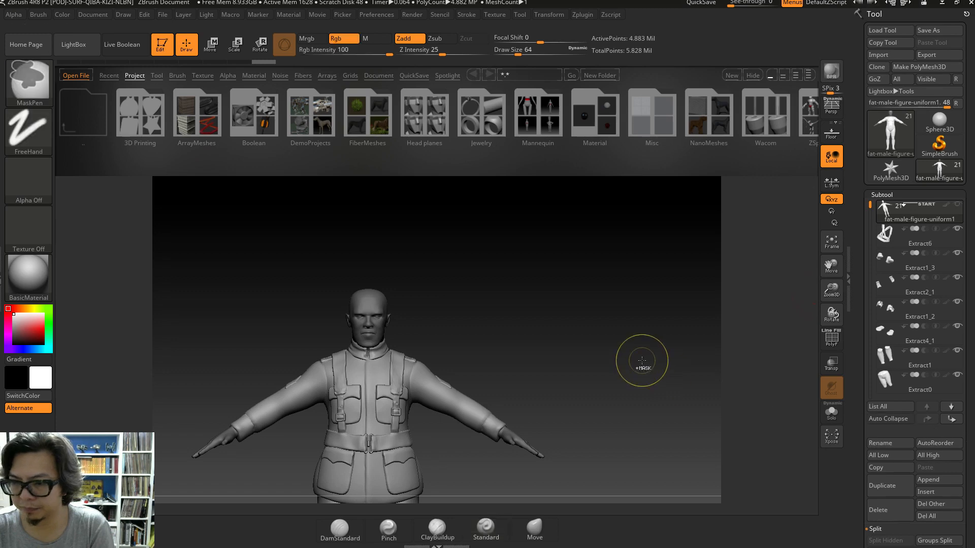
left_click_drag(969, 423, 969, 239)
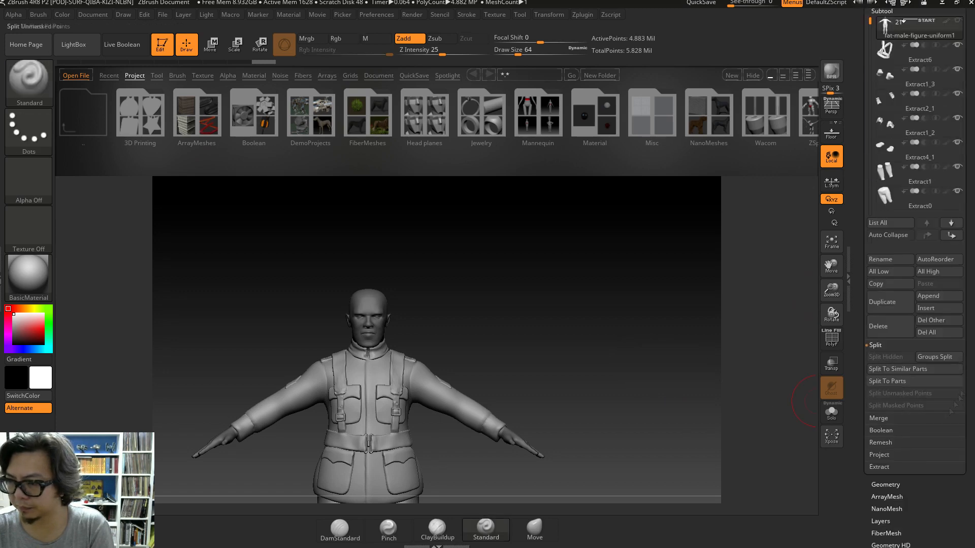
key("ctrl")
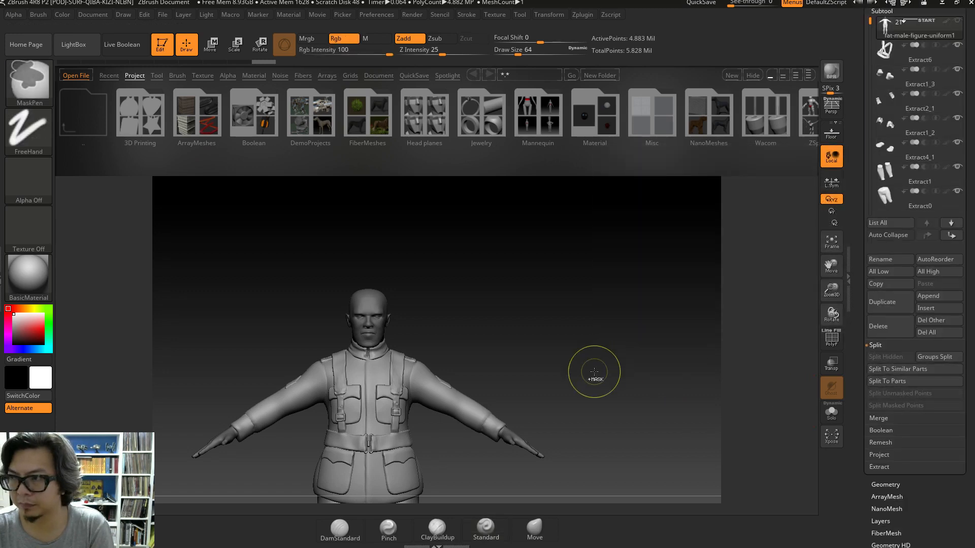
key("ctrl")
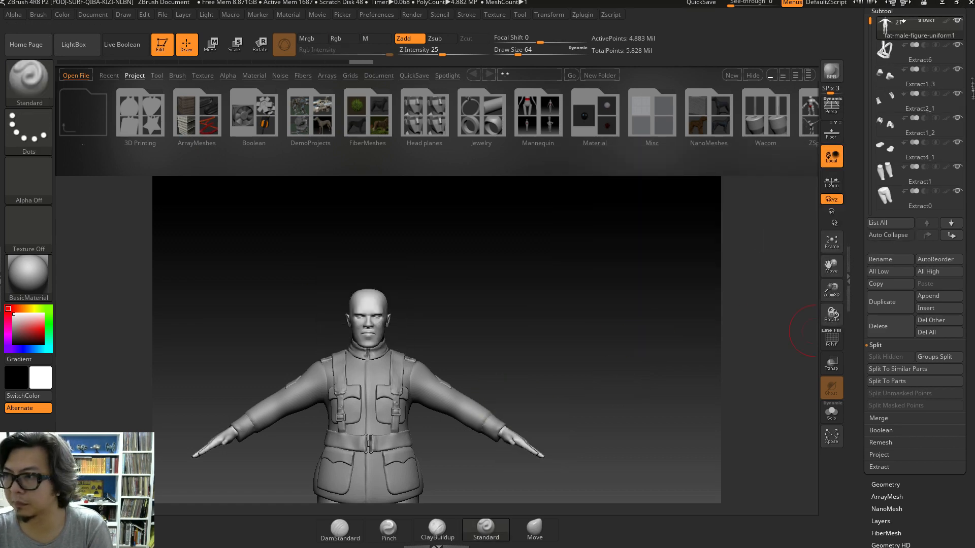
- Lower the body subtool's subdivision level in its geometry settings and delete the higher levels
left_click_drag(968, 43, 968, 170)
left_click_drag(968, 500, 968, 318)
left_click_drag(968, 208, 914, 385)
left_click(898, 223)
left_click(939, 241)
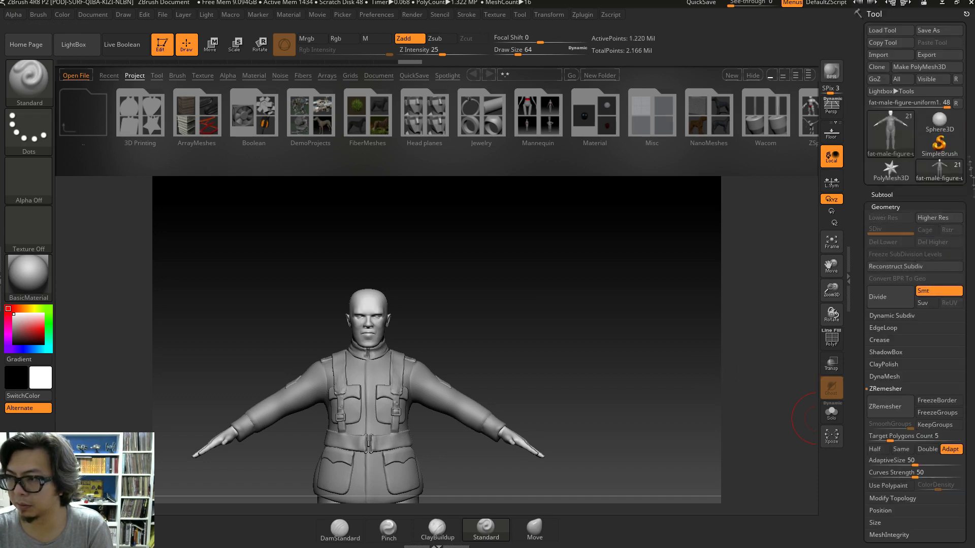
- Split the body so that the head and hands become a separate subtool from the torso, arms and legs
left_click(881, 194)
left_click_drag(966, 396, 964, 294)
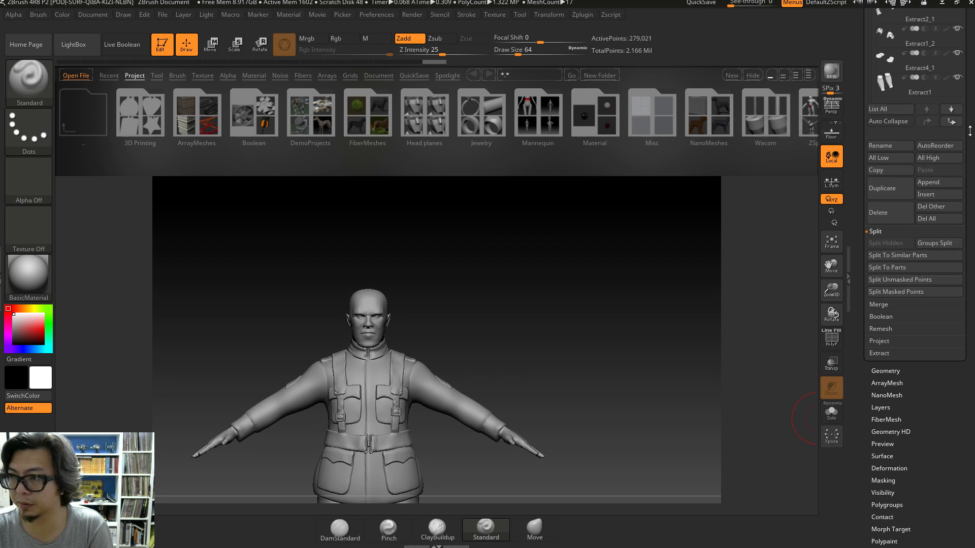
left_click_drag(971, 119, 971, 227)
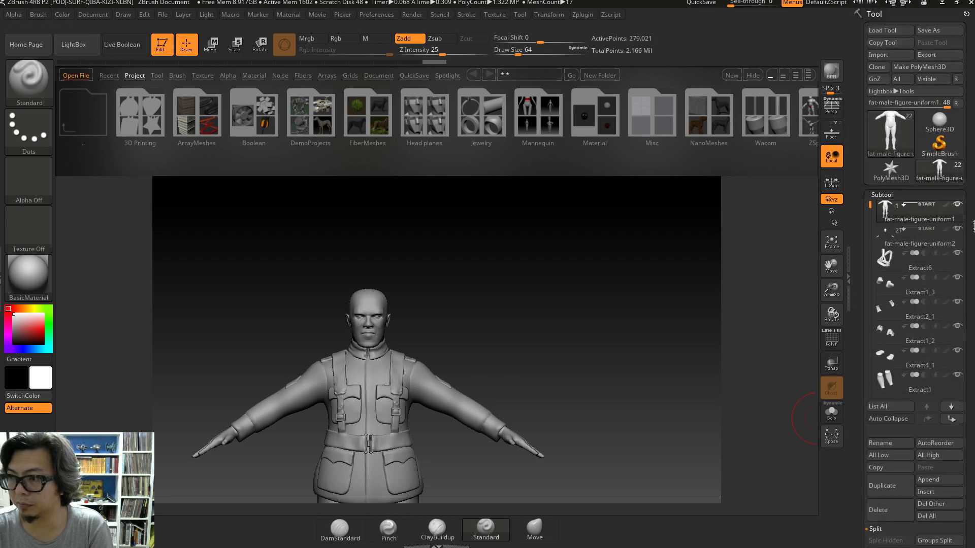
- Delete the fat-male-figure-uniform1 subtool containing the hidden torso, arms and legs under the uniform
mouse_move(957, 380)
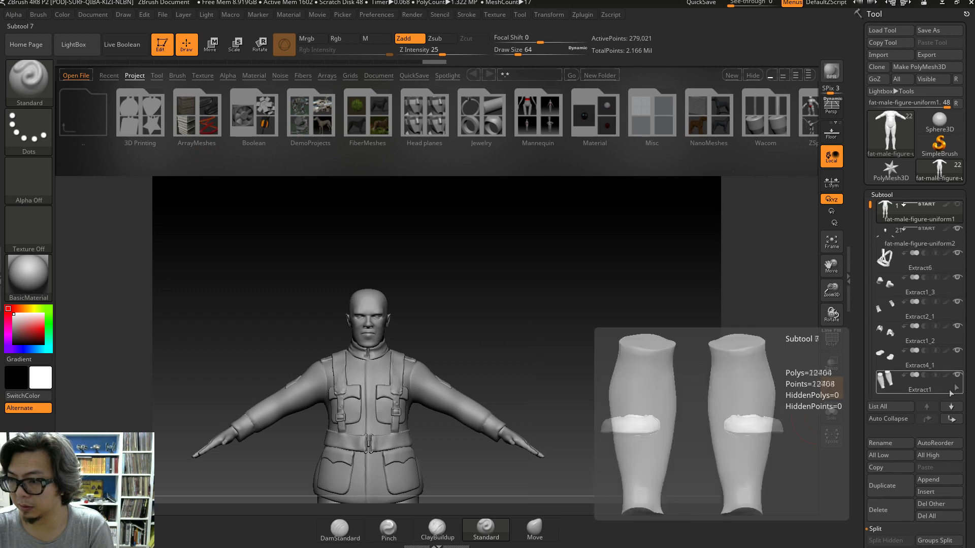
mouse_move(906, 209)
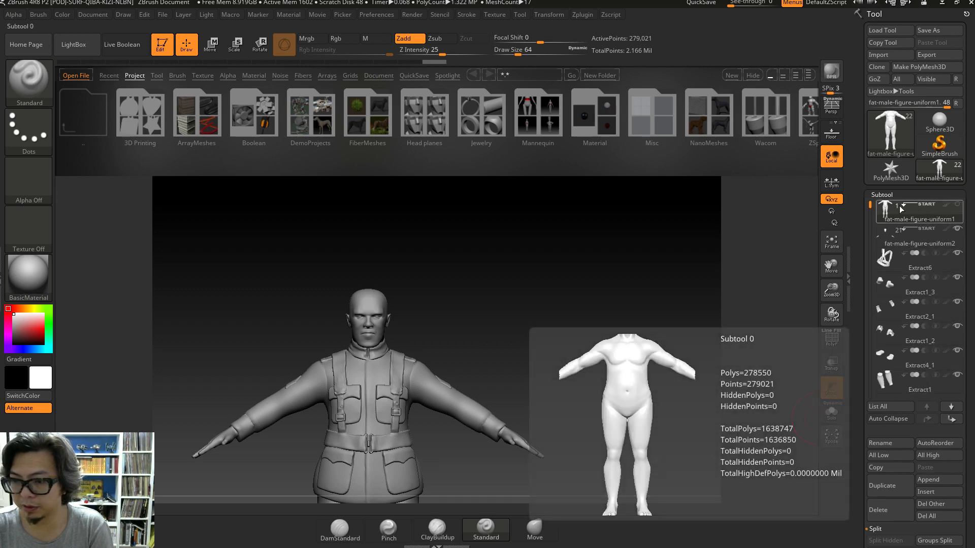
left_click(881, 509)
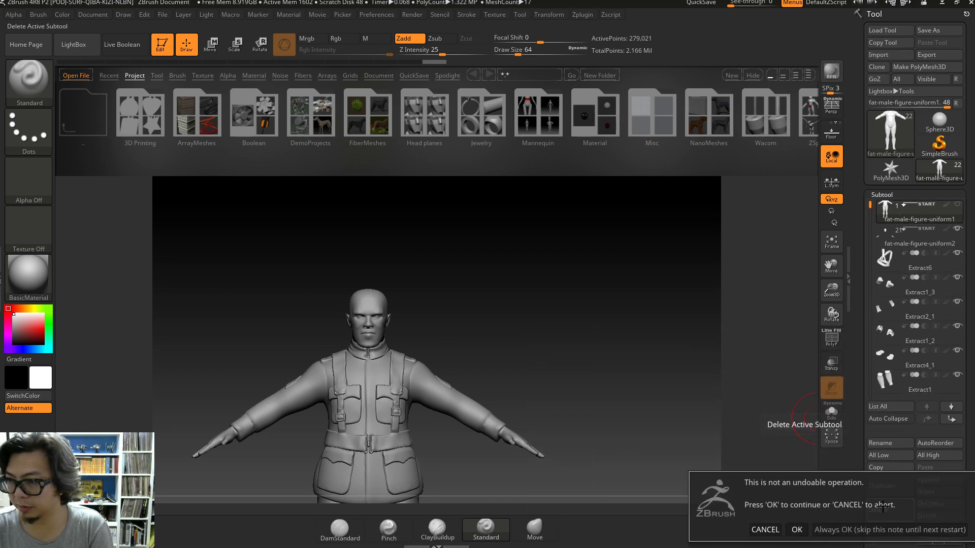
left_click(795, 529)
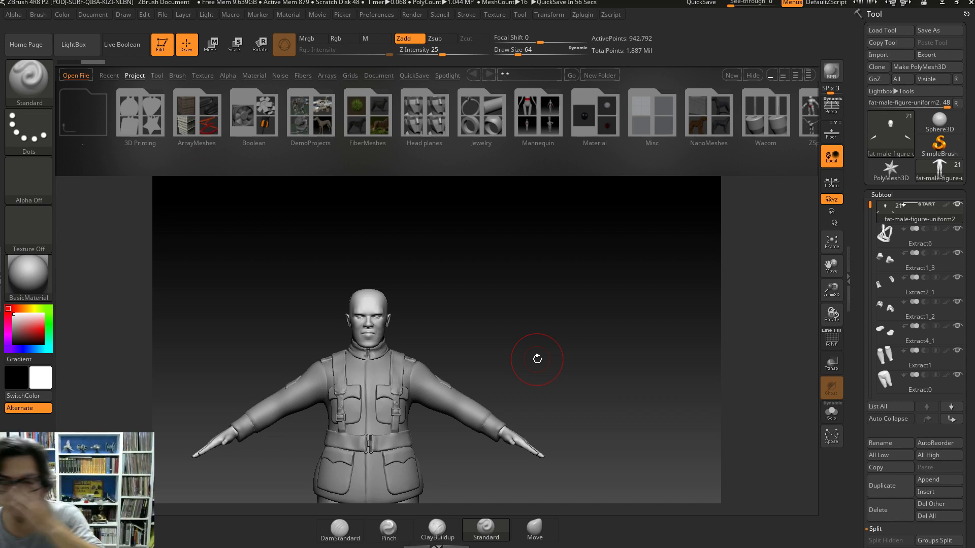
- Select the harness and belt subtool Extract6 and open its geometry settings
mouse_move(446, 334)
left_mouse_down("alt")
mouse_move(532, 237)
mouse_move(486, 330)
mouse_move(451, 457)
left_mouse_up("alt")
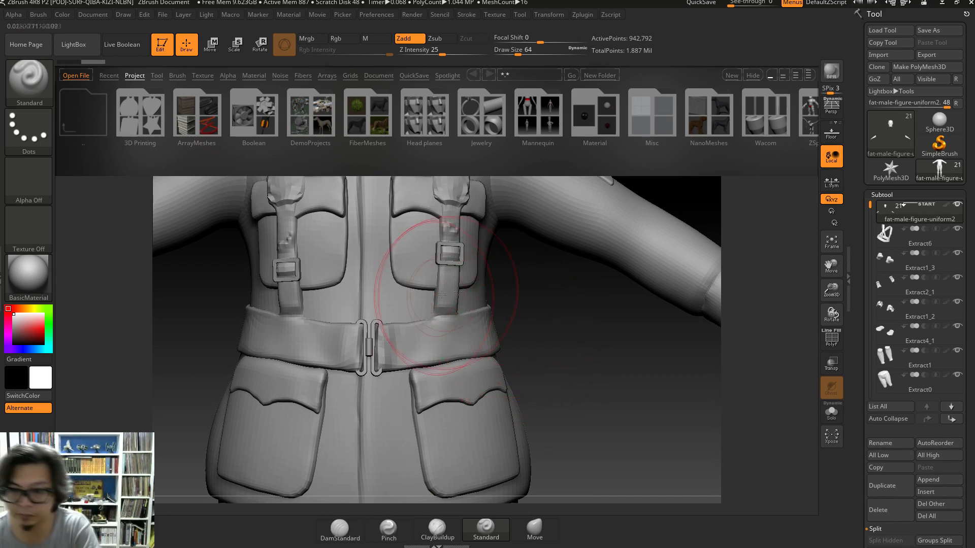
left_click(898, 236)
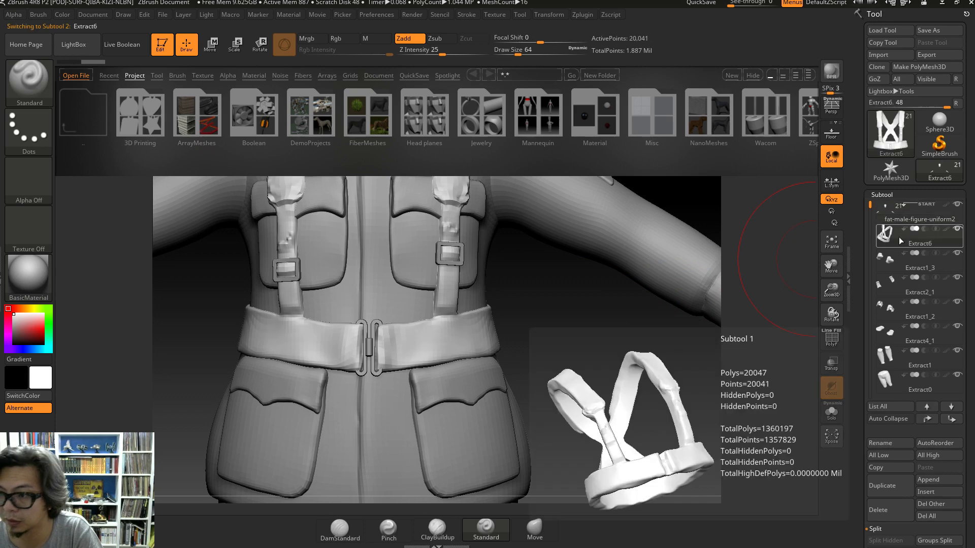
left_click_drag(970, 253, 957, 141)
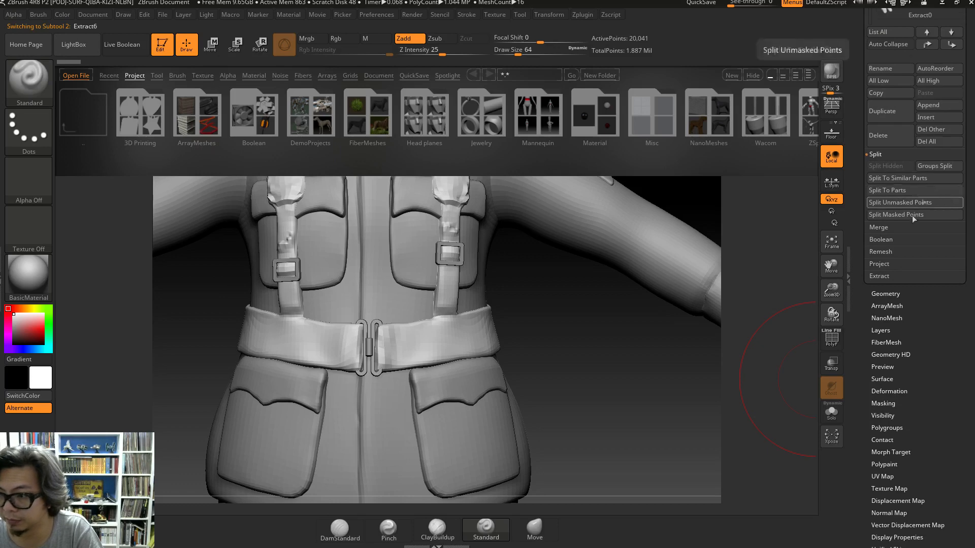
left_click(879, 293)
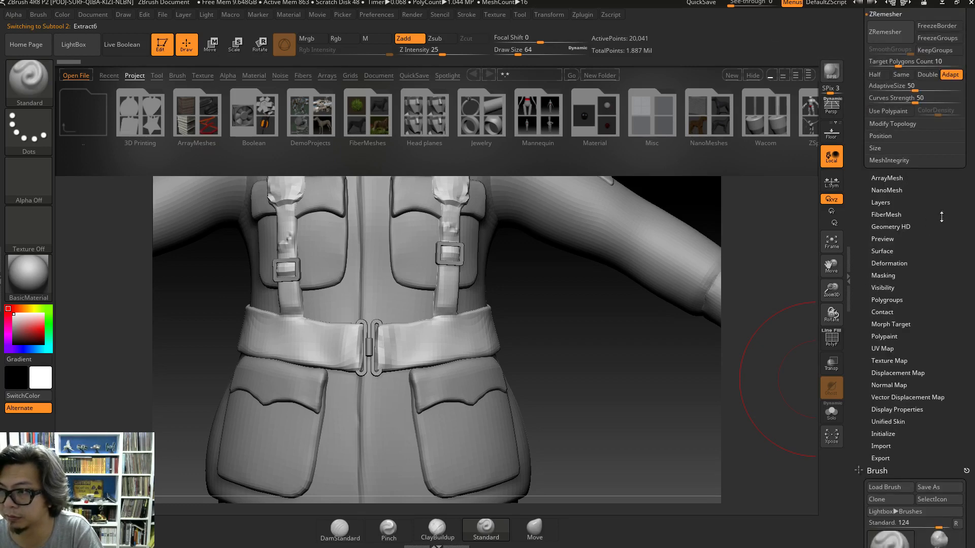
left_click_drag(942, 217, 928, 346)
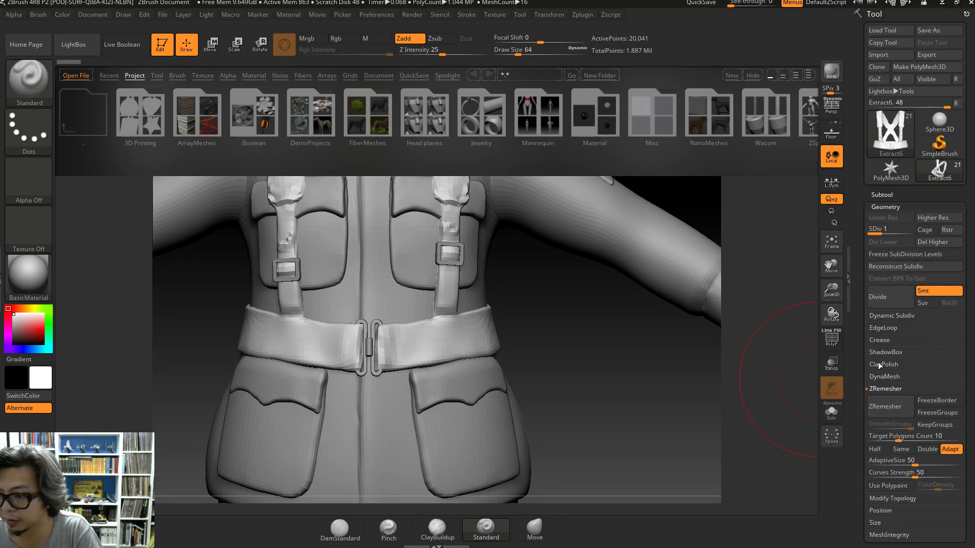
- Try DynaMesh on the harness at resolution 8 without freezing its subdivision levels, and undo it
left_click(880, 376)
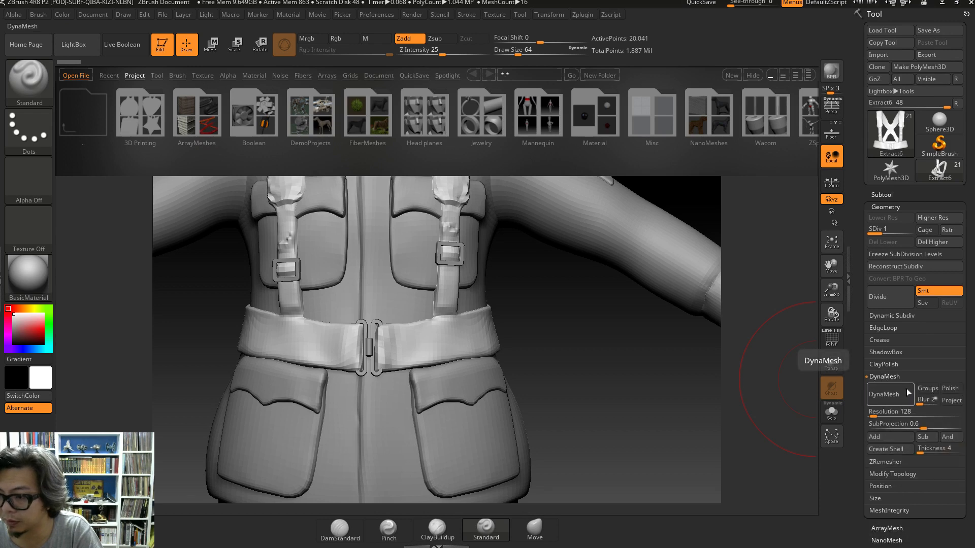
left_click(884, 394)
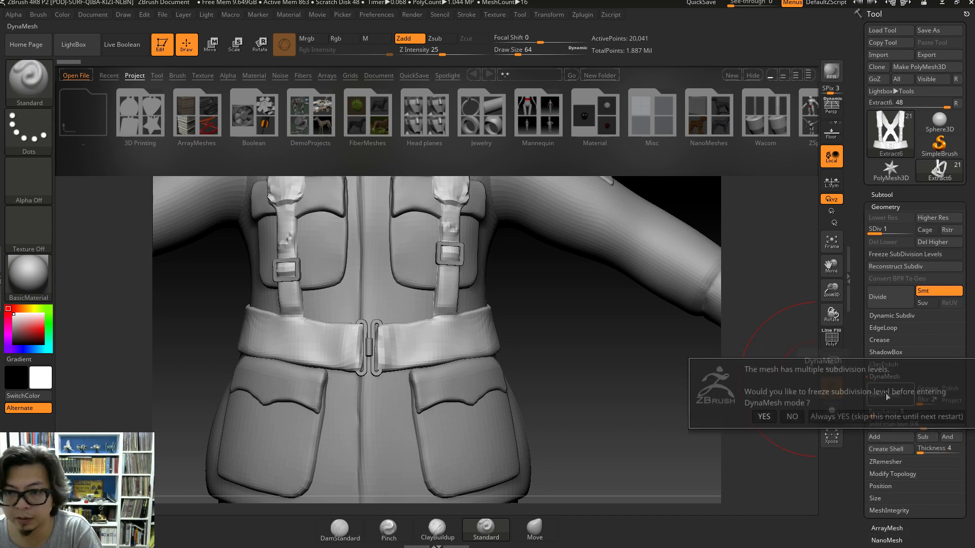
left_click(792, 416)
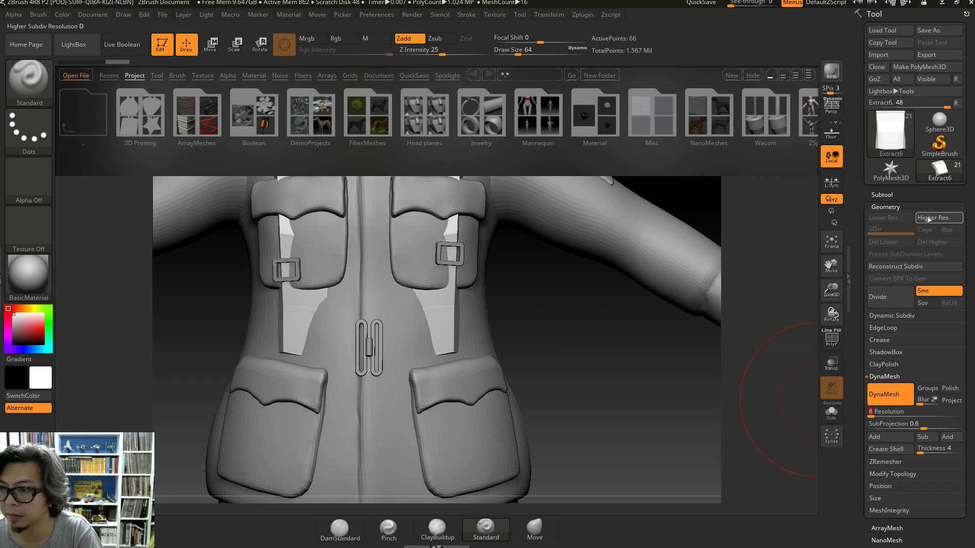
left_click_drag(609, 339, 585, 452)
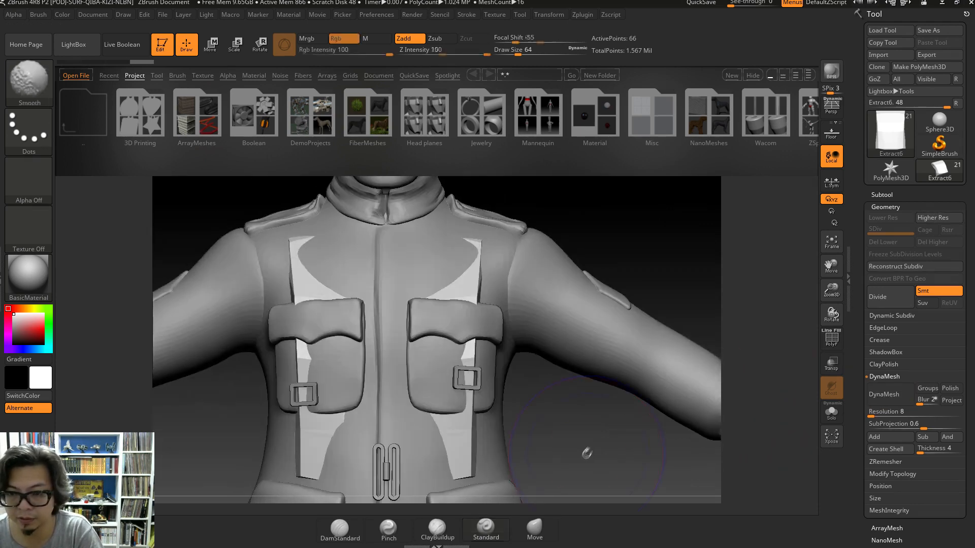
key("ctrl+z")
- Apply DynaMesh to the harness at resolution 32, choosing to freeze its subdivision levels
left_click(884, 395)
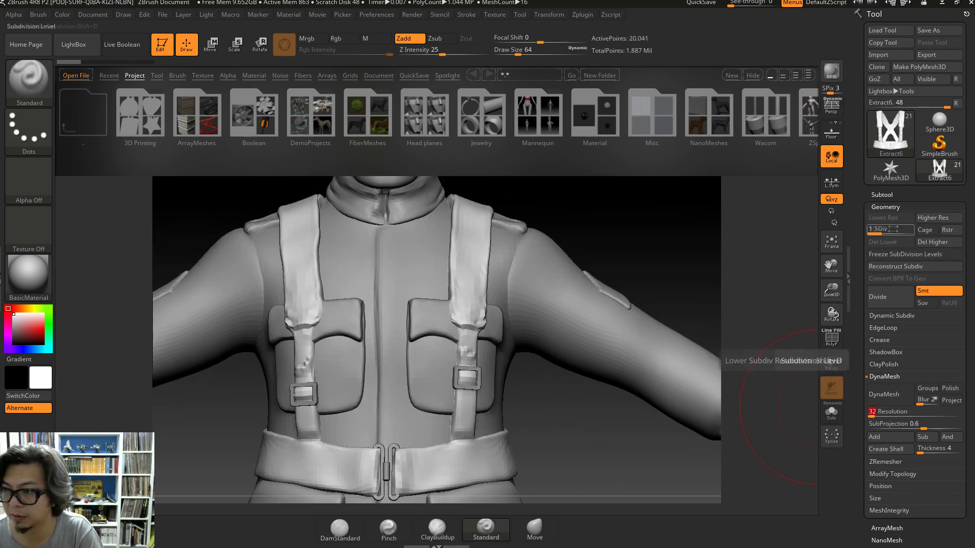
left_click(764, 415)
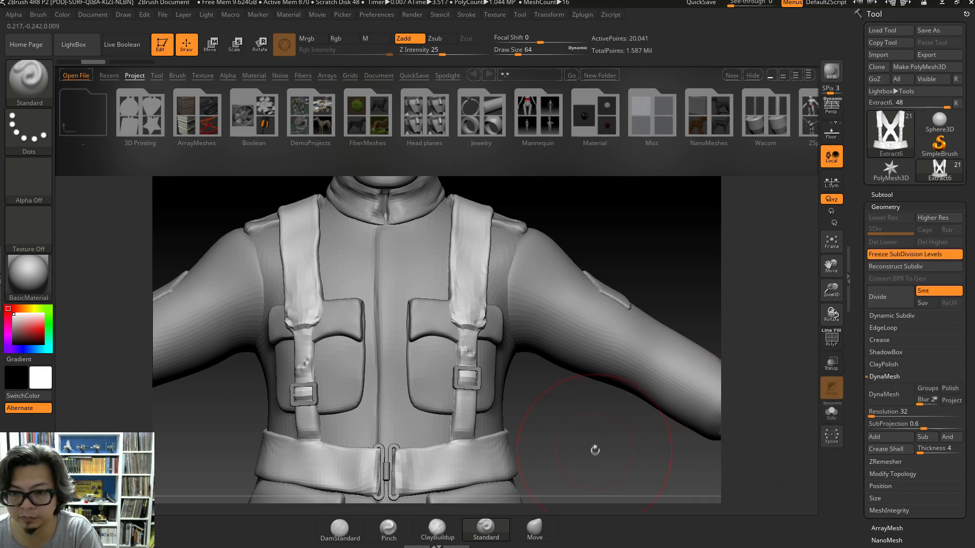
- Try DynaMesh on the harness at resolution 8, undo it, and raise the DynaMesh resolution to 240
left_click_drag(888, 412, 867, 419)
key("Return")
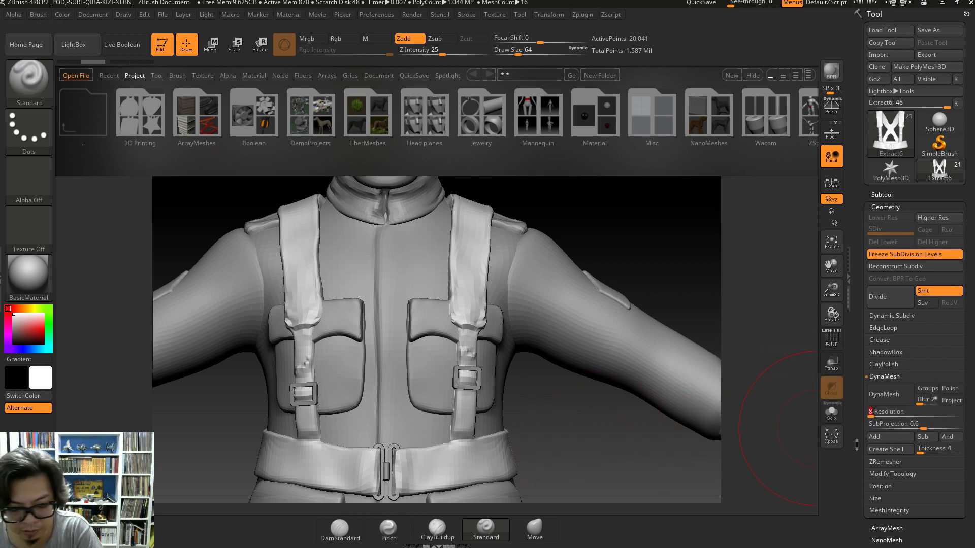
left_click(885, 395)
key("ctrl+z")
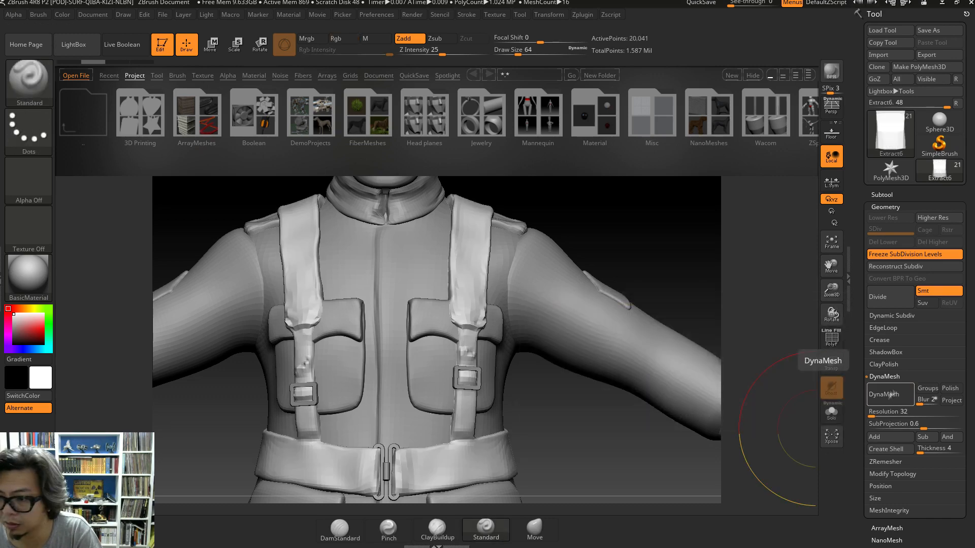
left_click(875, 412)
type("80")
key("Return")
left_click(871, 414)
left_click_drag(871, 414, 875, 417)
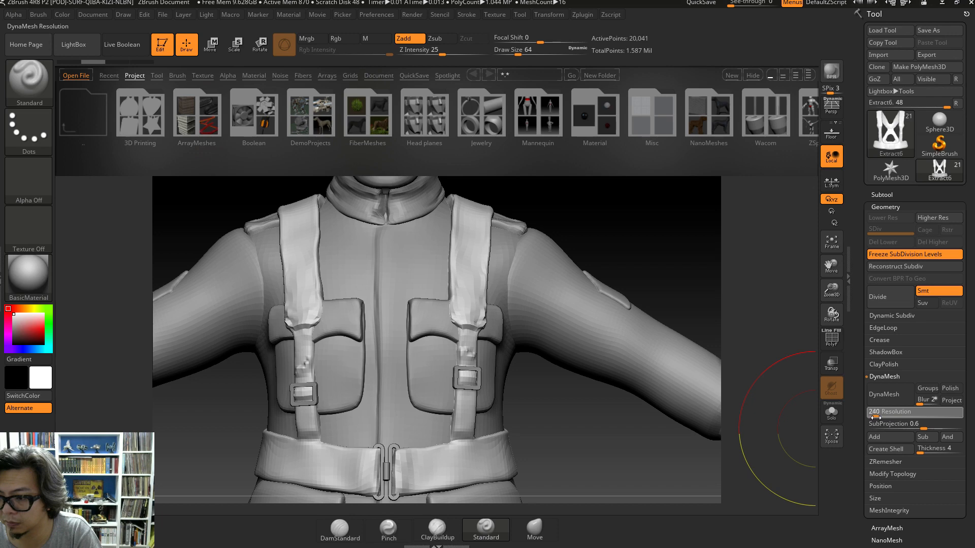
- Run ZRemesher on the harness four times at half the polygon count, and lower its target polygon count to 0.1
left_click(884, 462)
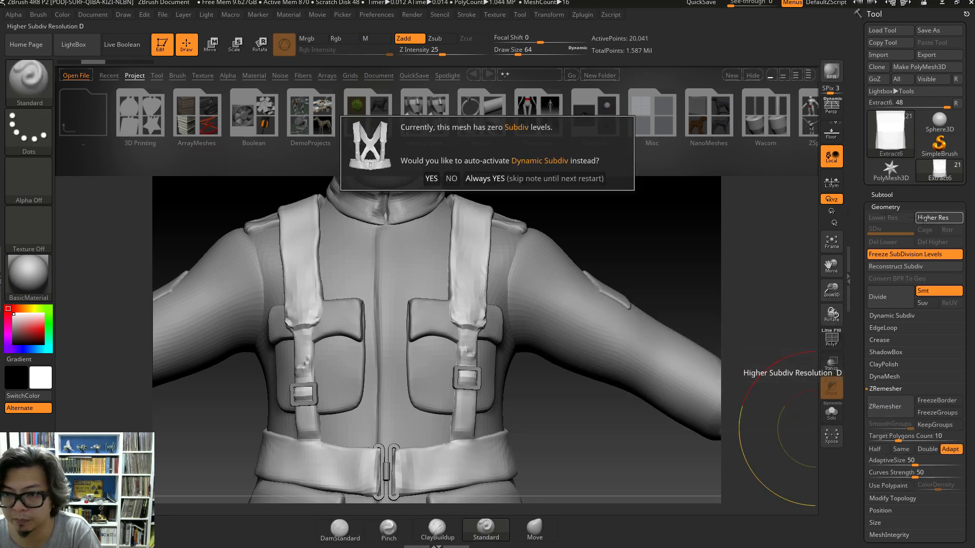
left_click(877, 449)
left_click(891, 411)
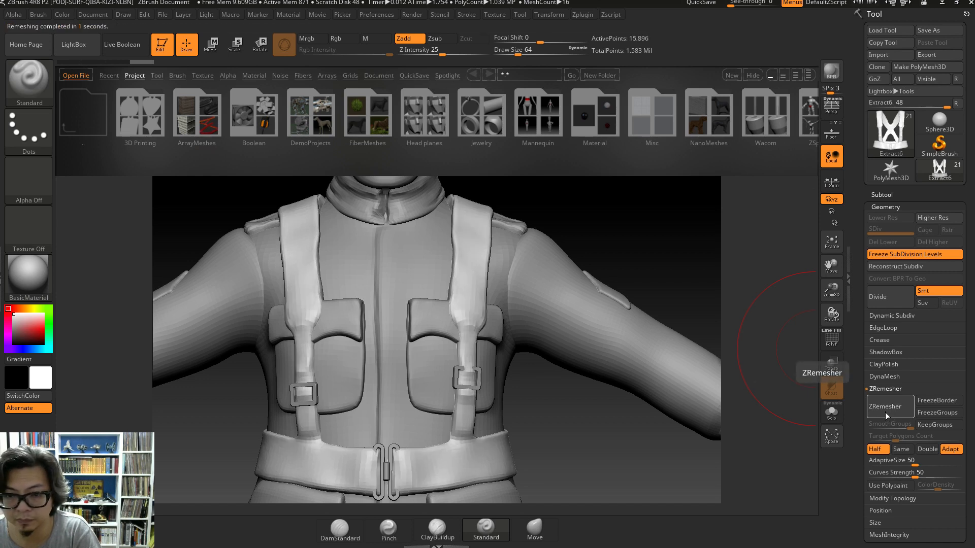
left_click(885, 409)
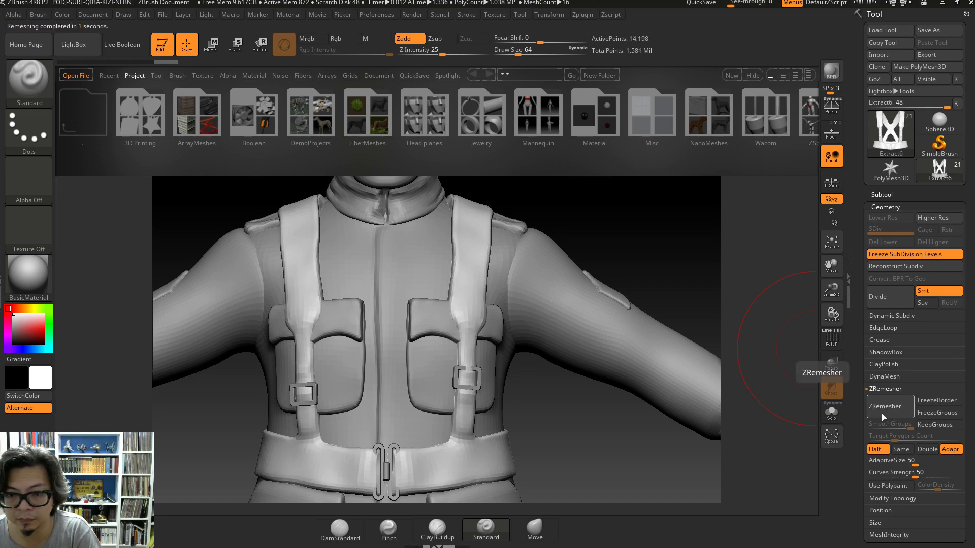
mouse_move(566, 446)
left_mouse_down()
mouse_move(467, 456)
mouse_move(591, 429)
mouse_move(636, 388)
left_mouse_up()
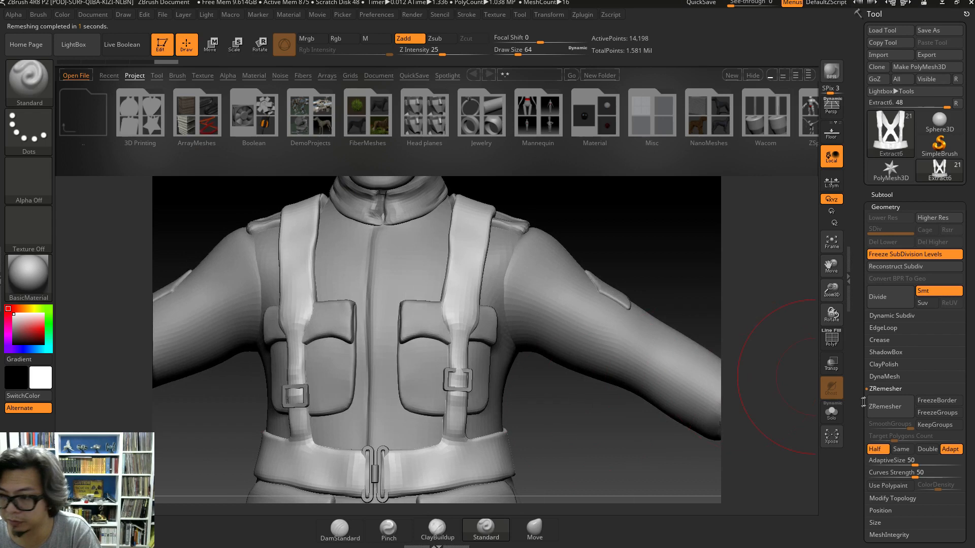
left_click(896, 409)
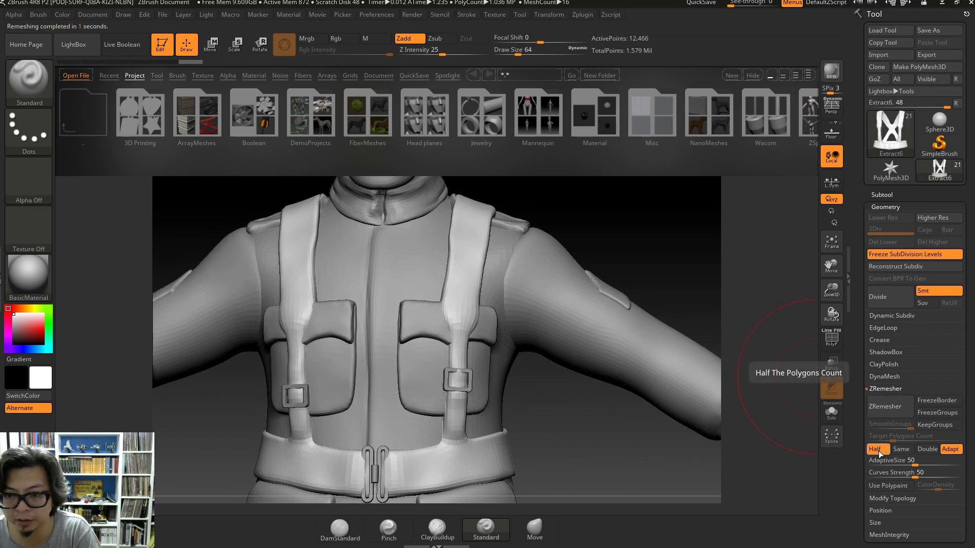
left_click(894, 410)
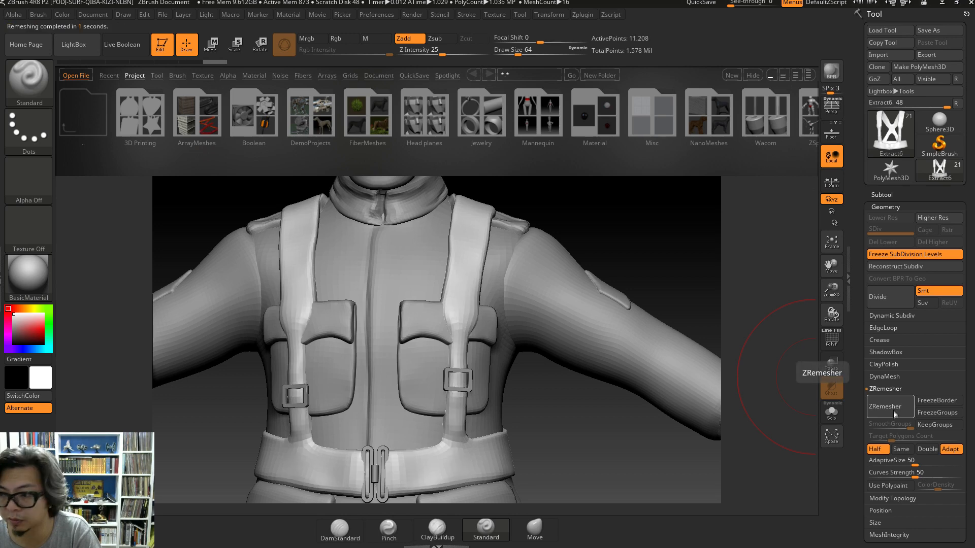
left_click_drag(891, 436, 869, 437)
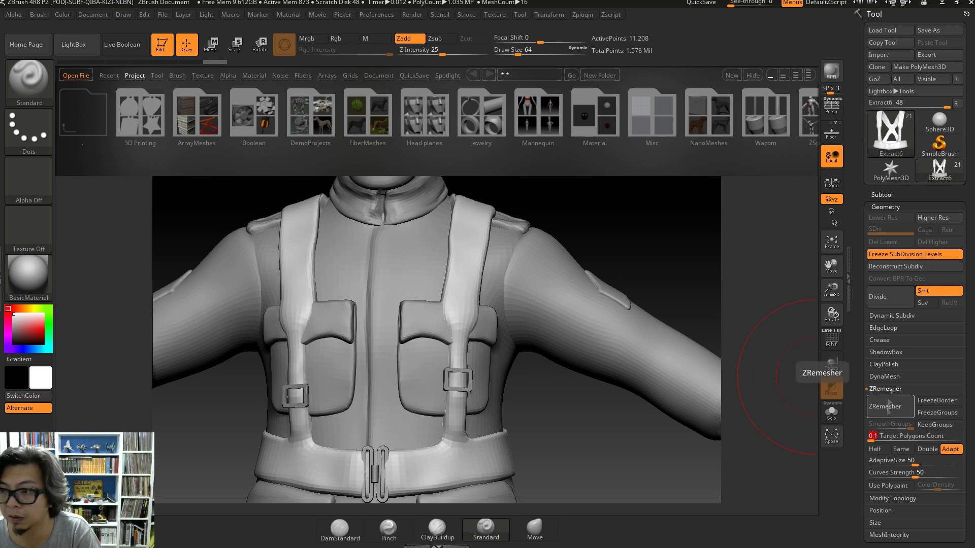
- Compare the harness's shape and polygon count between its original and remeshed states in the undo history
left_click(881, 195)
mouse_move(891, 236)
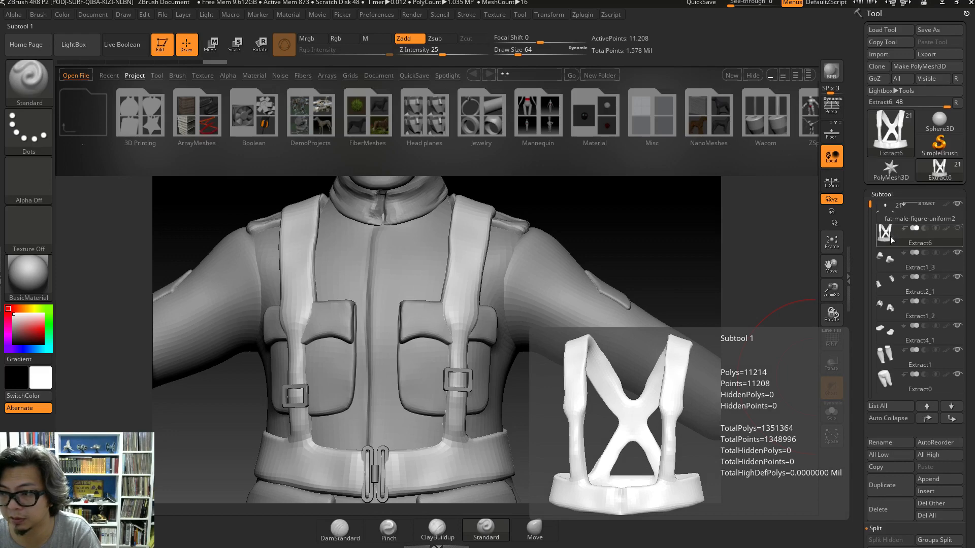
left_click(191, 62)
left_click(170, 62)
left_click(149, 62)
mouse_move(887, 236)
left_click(118, 62)
left_click(93, 62)
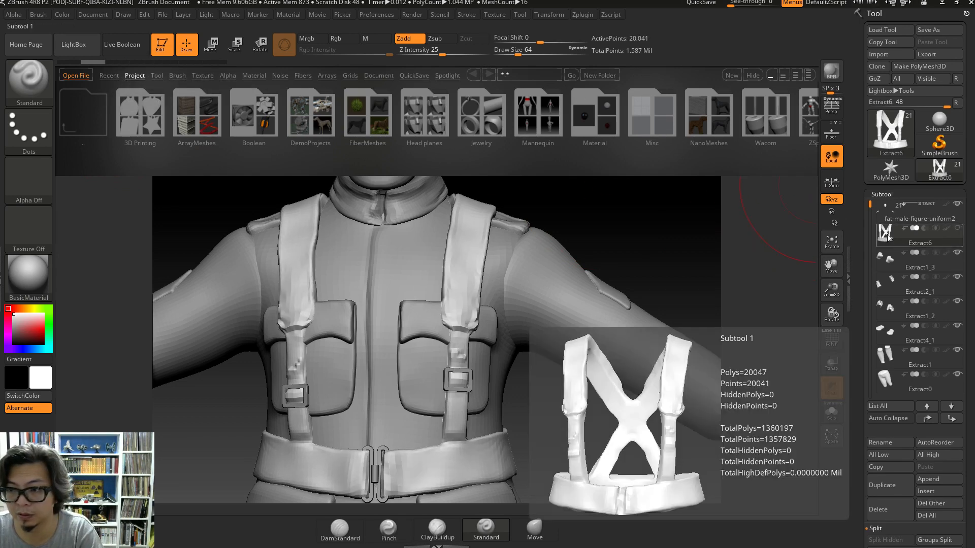
left_click(191, 62)
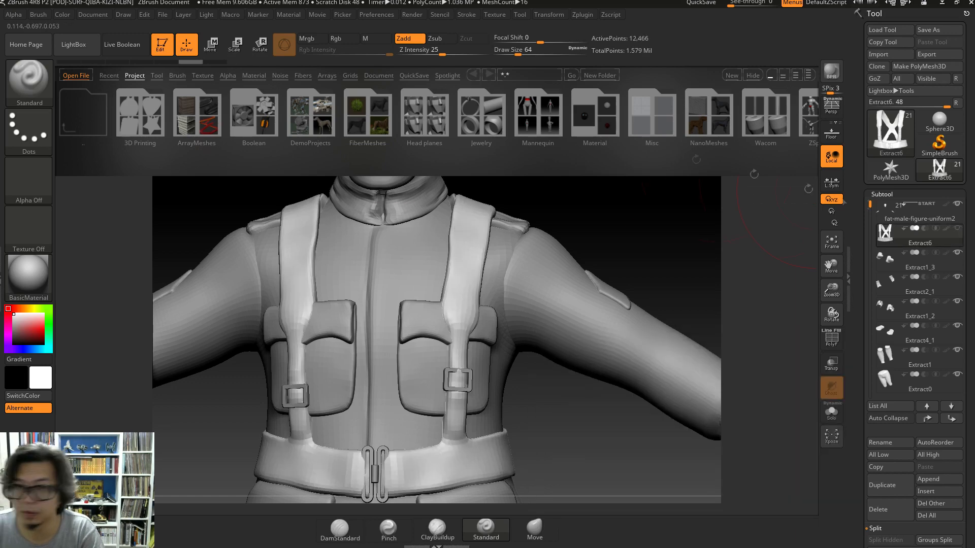
mouse_move(884, 239)
left_click(215, 62)
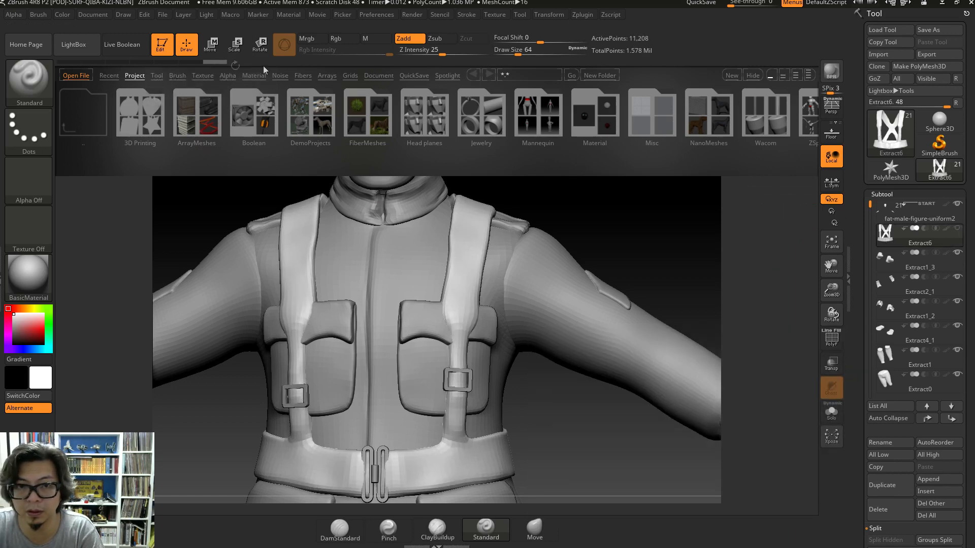
mouse_move(886, 245)
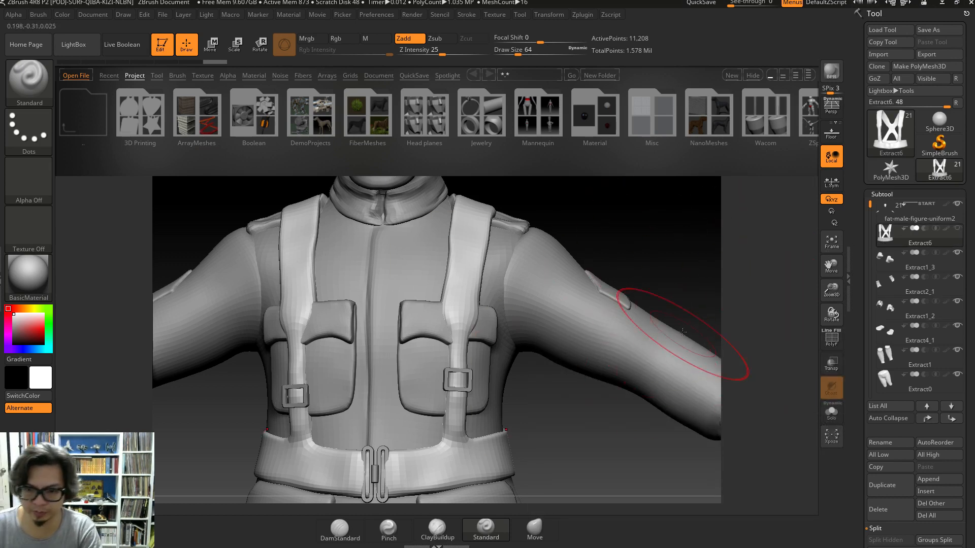
- Select the shoe toe-cap subtool Extract1_3 and open its ZRemesher settings
left_click(901, 266)
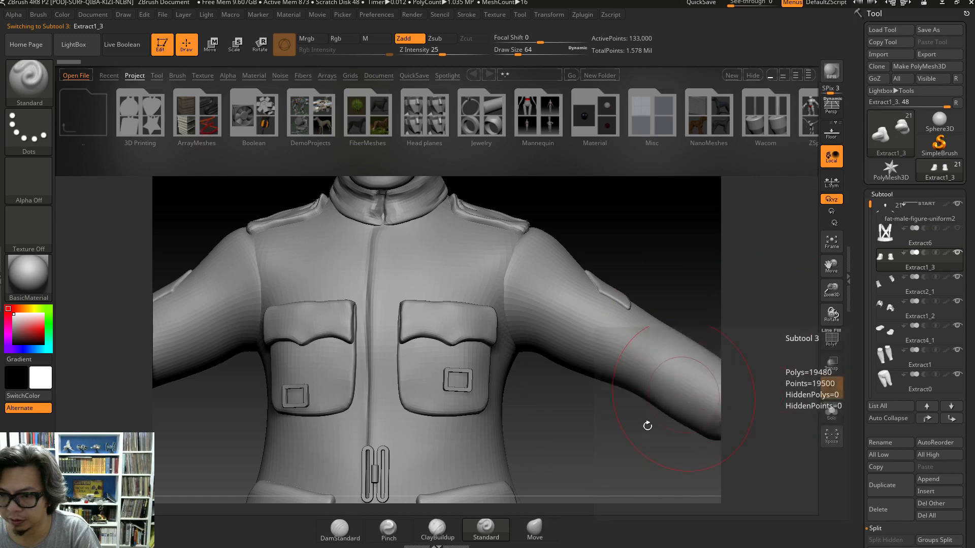
left_click_drag(606, 391, 626, 242, "alt")
left_click_drag(631, 414, 629, 200, "alt")
left_click_drag(635, 362, 639, 332, "alt")
left_click_drag(966, 474, 966, 317)
left_click(885, 511)
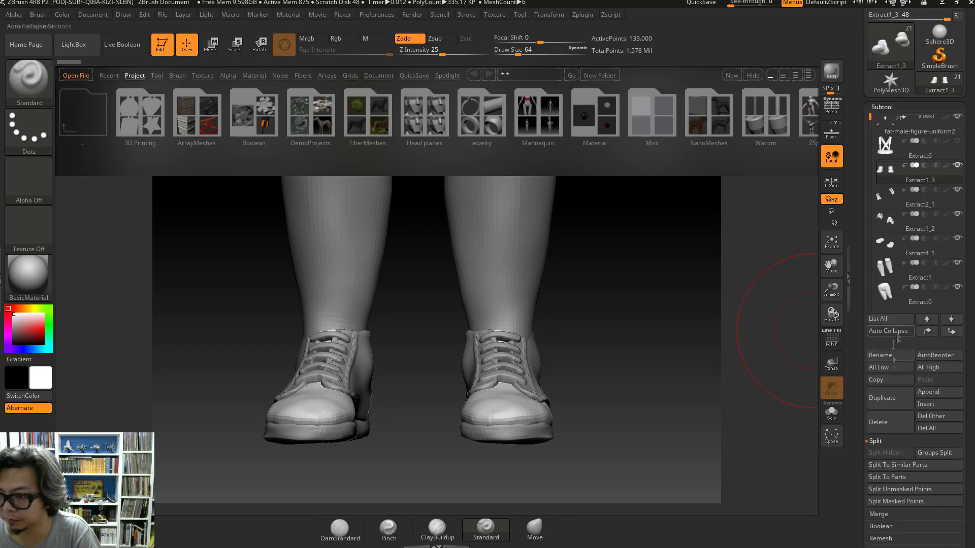
left_click(888, 300)
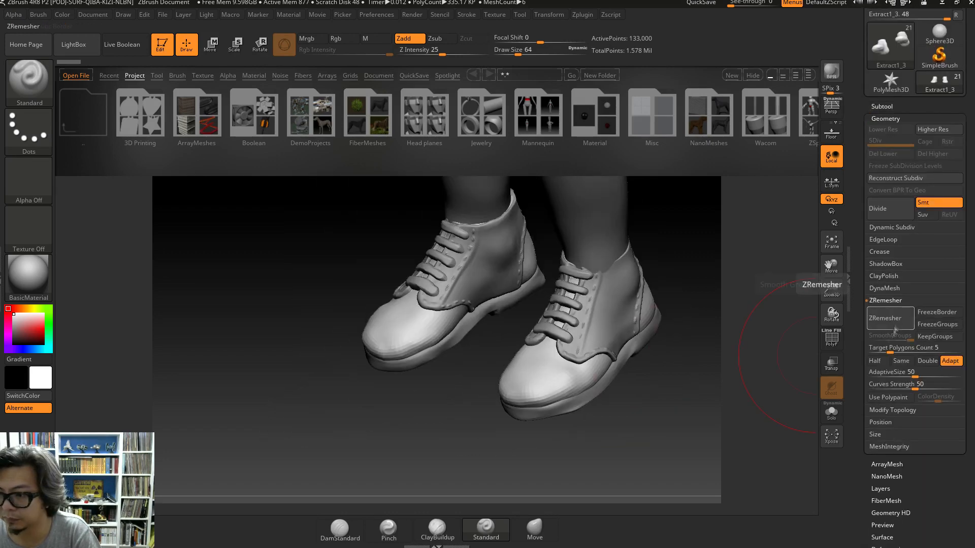
- Try ZRemesher on the shoe toe caps at a target polygon count of 0.1, and undo the remesh
left_click(887, 321)
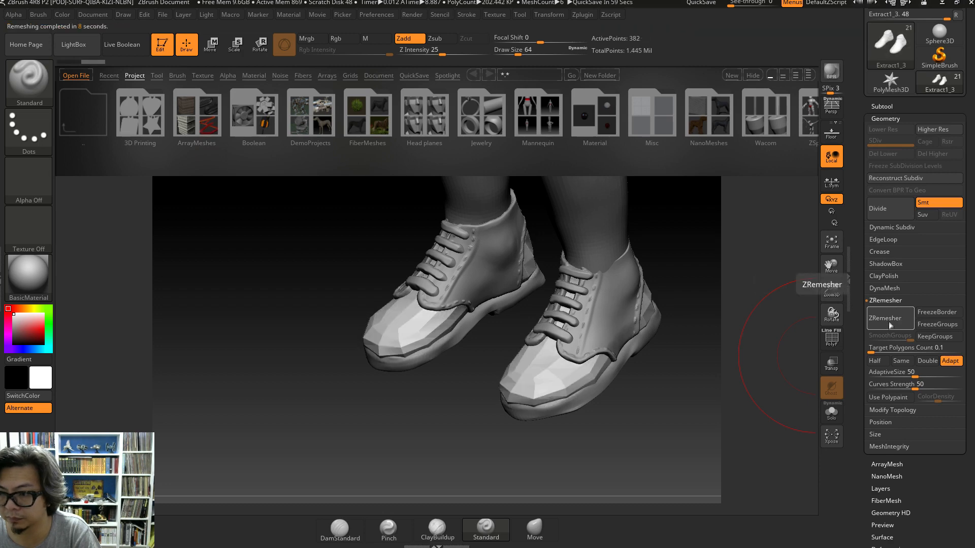
left_click(875, 348)
type("0.5")
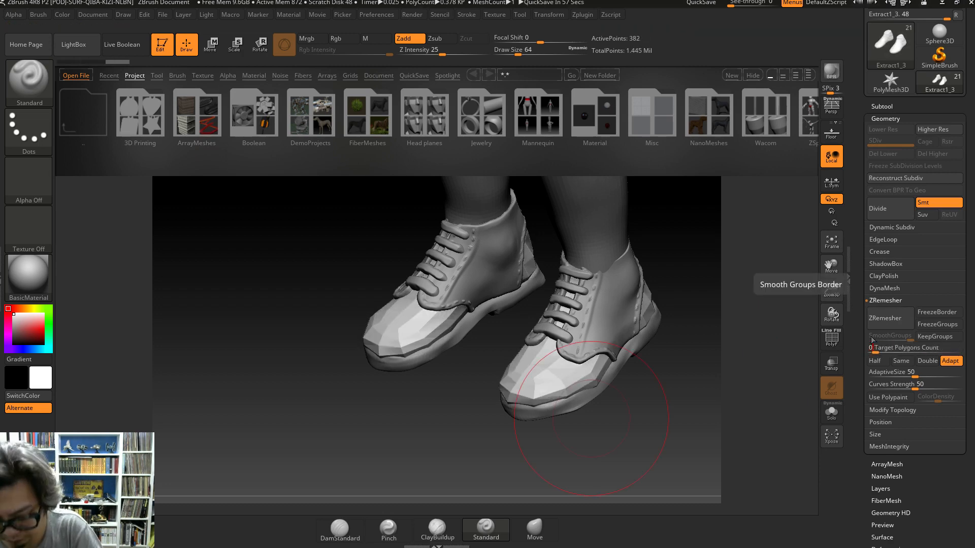
key("Return")
key("ctrl")
key("ctrl+z")
- Remesh the shoe toe caps with ZRemesher at a target polygon count of 1
left_click(875, 348)
type("1")
key("Return")
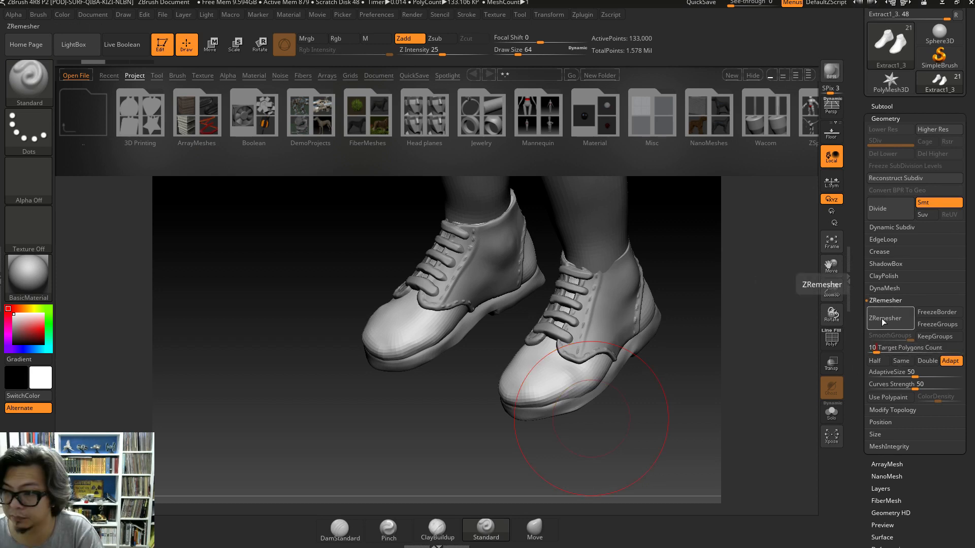
left_click(882, 322)
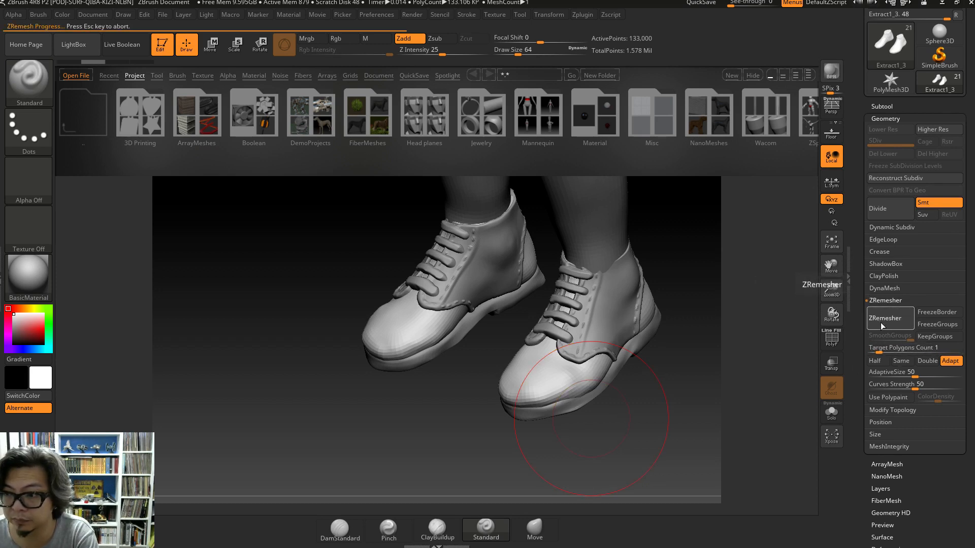
- Try subdividing the remeshed toe caps up to level 3, declining Dynamic Subdiv, and undo the subdivision
left_click(881, 106)
mouse_move(894, 172)
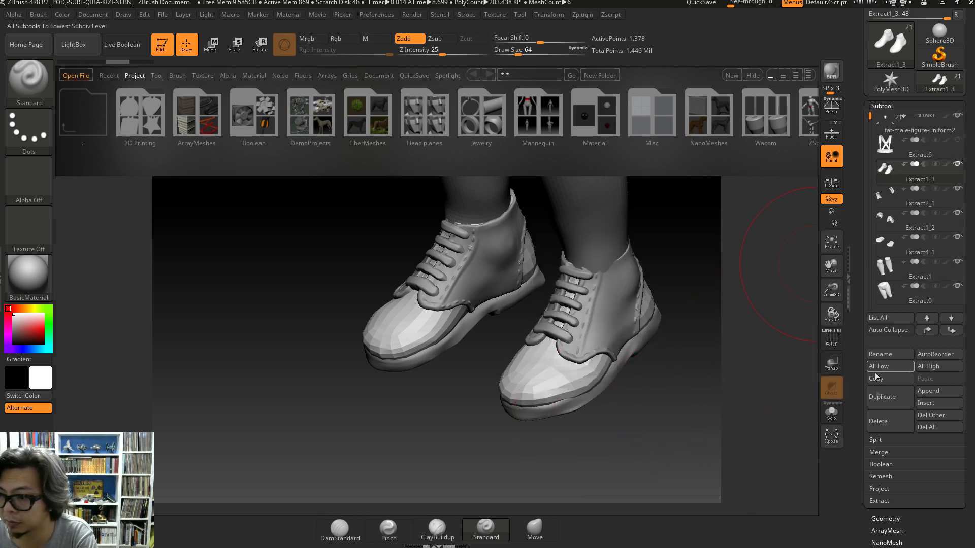
left_click(872, 518)
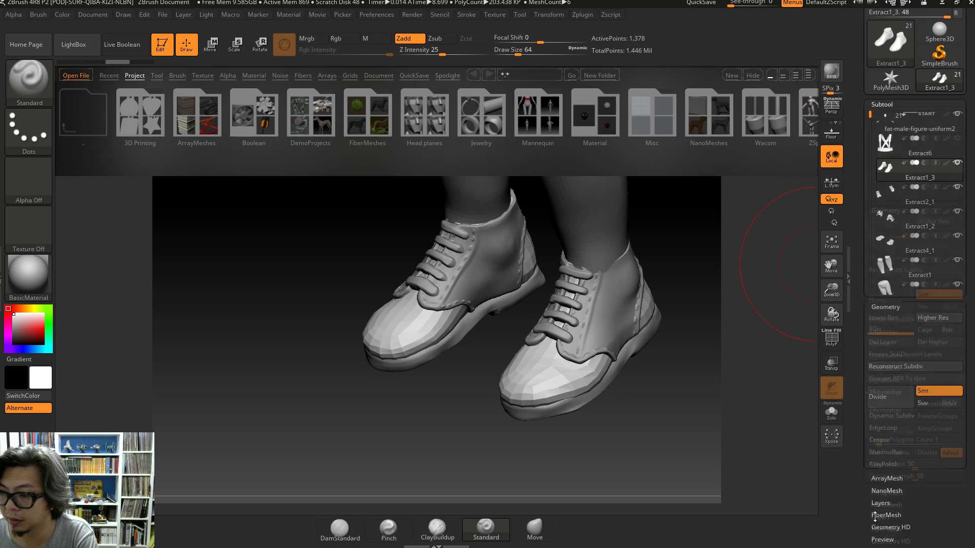
left_click(929, 127)
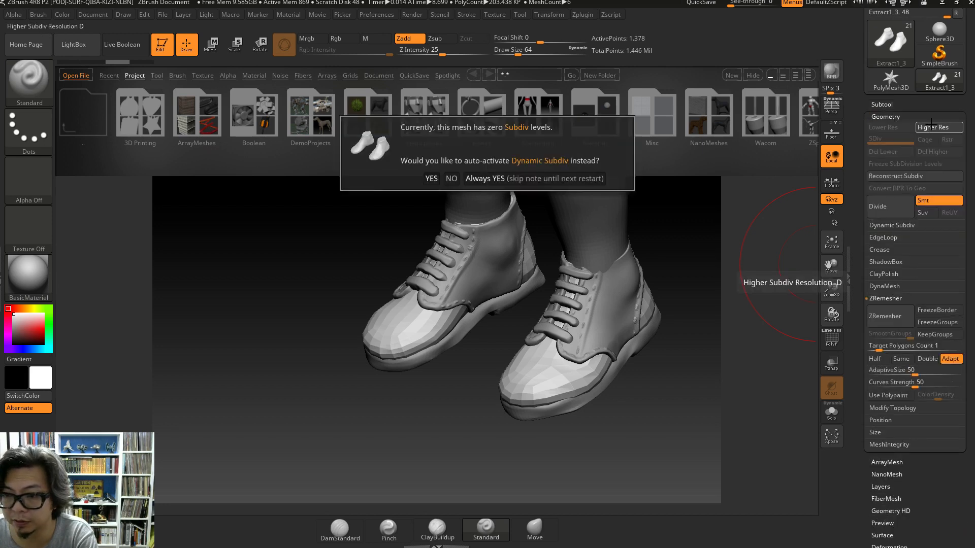
left_click(451, 178)
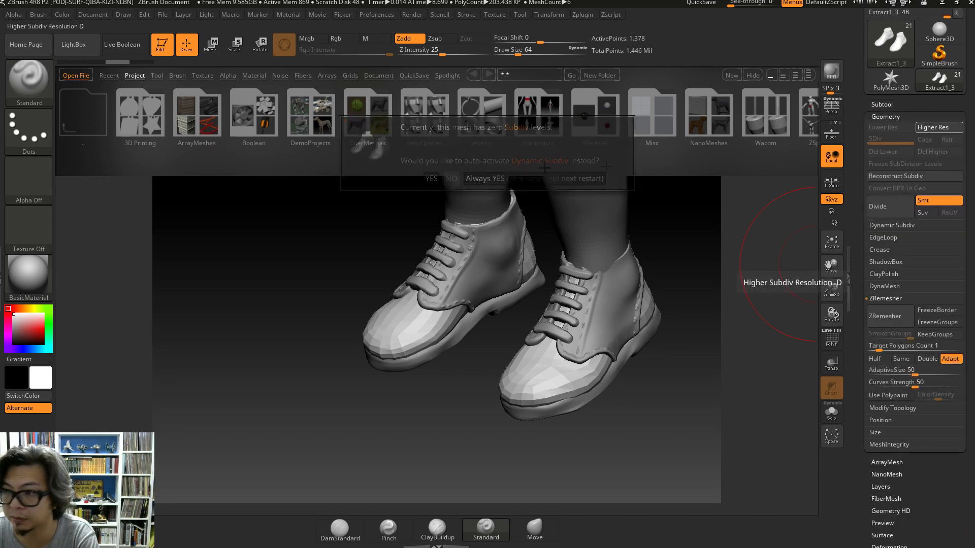
left_click(881, 207)
key("shift+d")
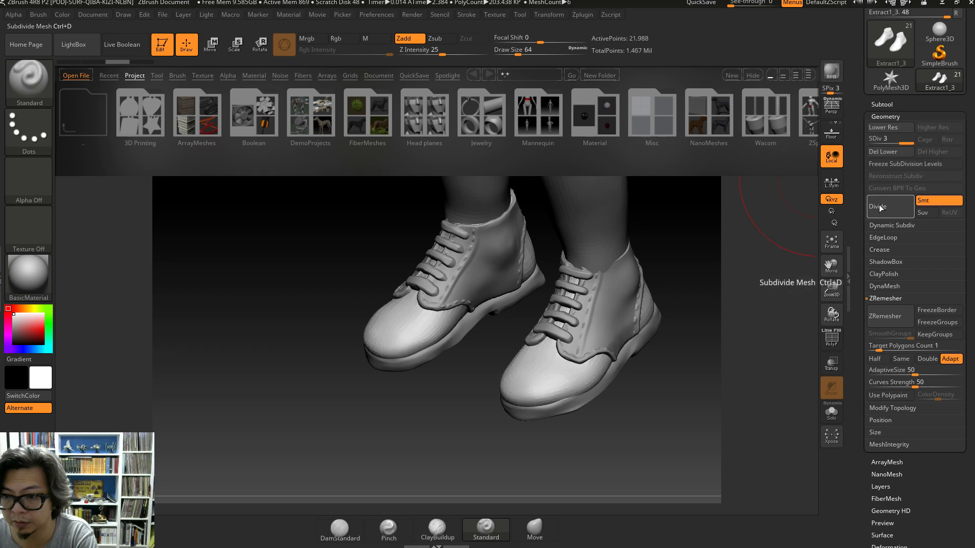
key("ctrl")
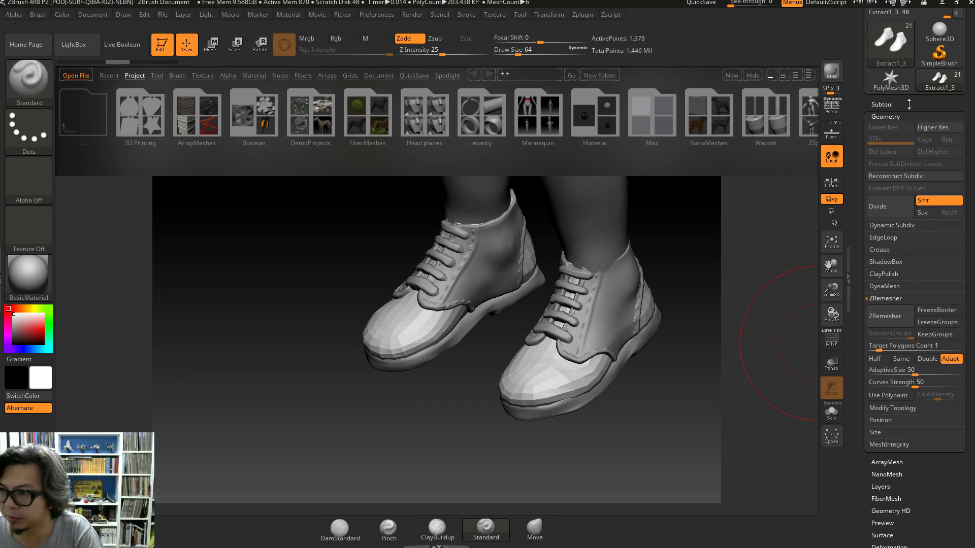
- Select the shoelace subtool Extract2_1 and remesh it with ZRemesher at a target polygon count of 0.5
left_click(881, 104)
mouse_move(896, 194)
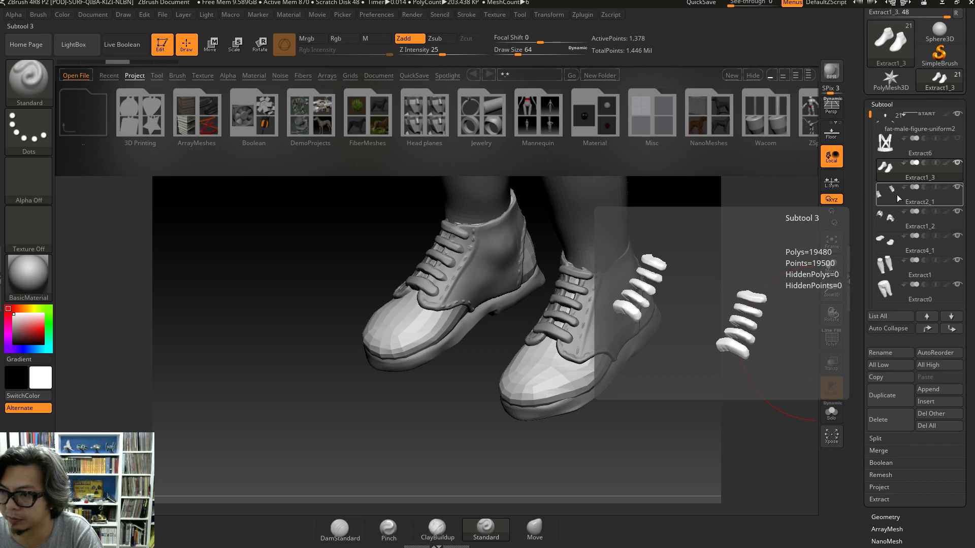
left_click(896, 194)
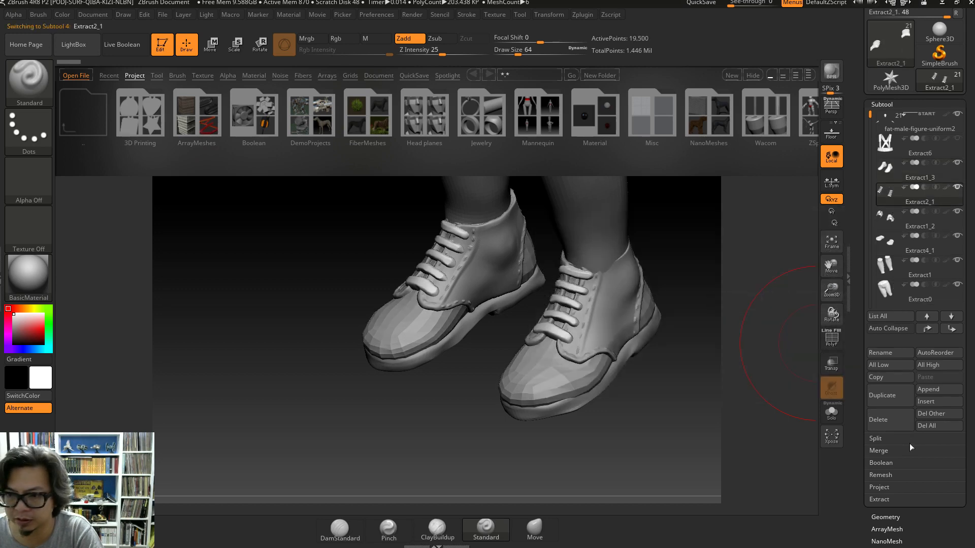
left_click(896, 517)
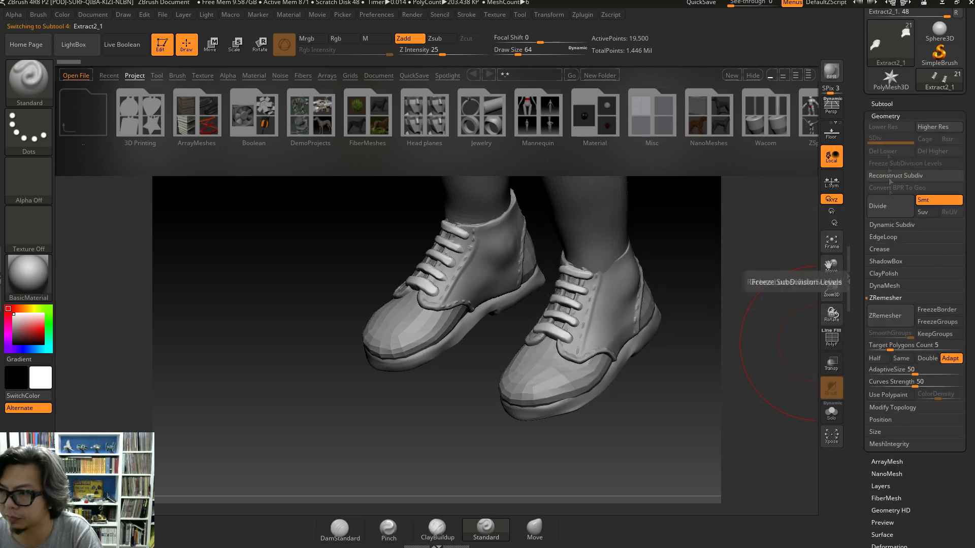
left_click(871, 345)
type("0.5")
key("Return")
left_click(887, 317)
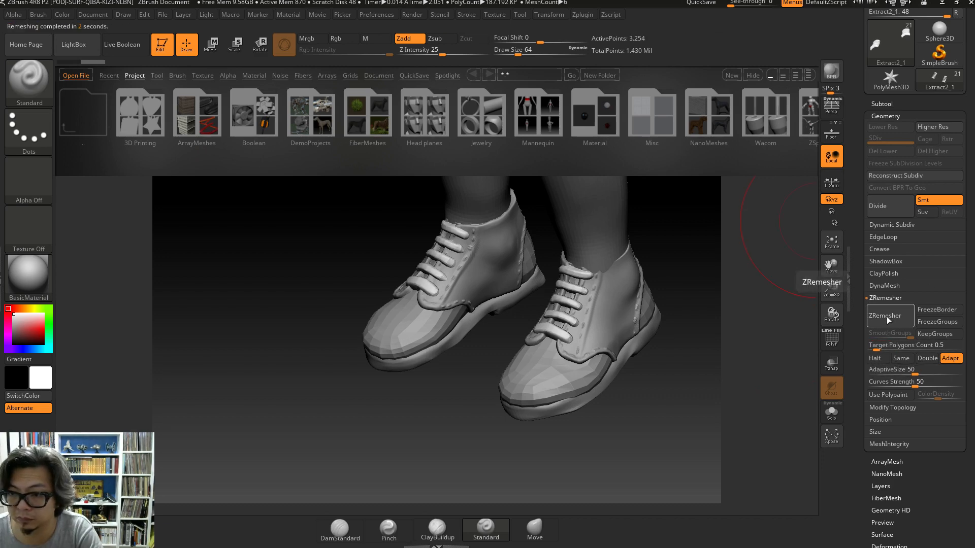
- Select the shoe upper subtool Extract1_2 and remesh it with ZRemesher at a target polygon count of 1
left_click(881, 103)
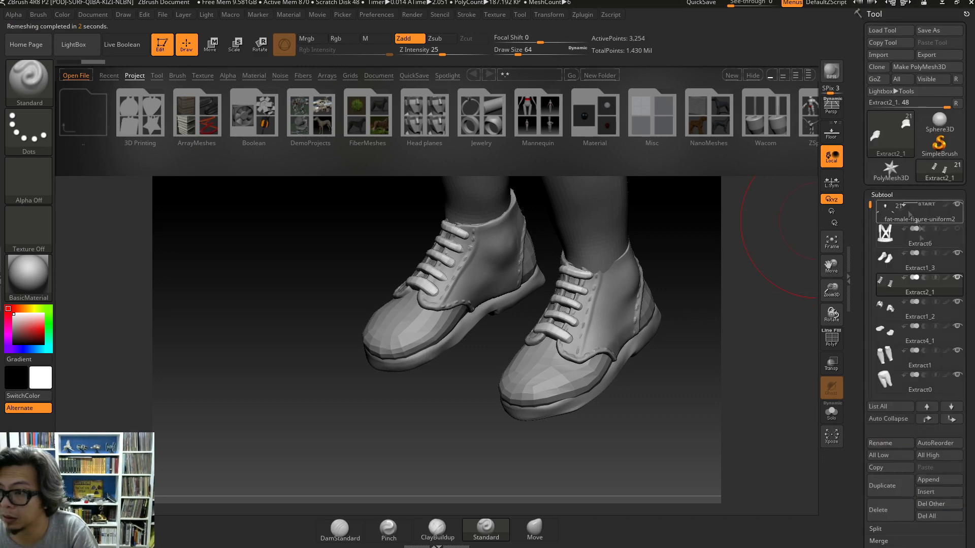
left_click(883, 312)
mouse_move(970, 449)
left_mouse_down()
mouse_move(974, 327)
mouse_move(971, 447)
left_mouse_up()
left_click(885, 379)
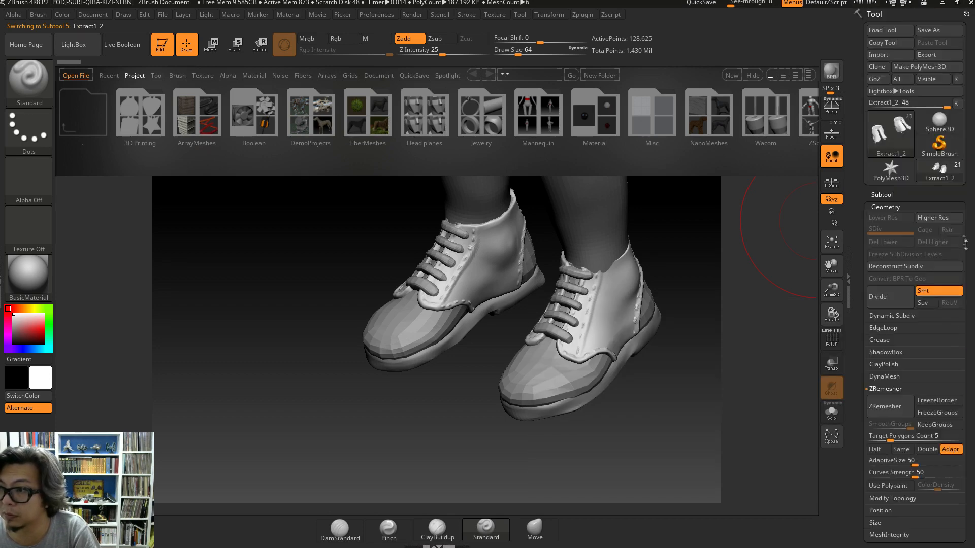
left_click(887, 198)
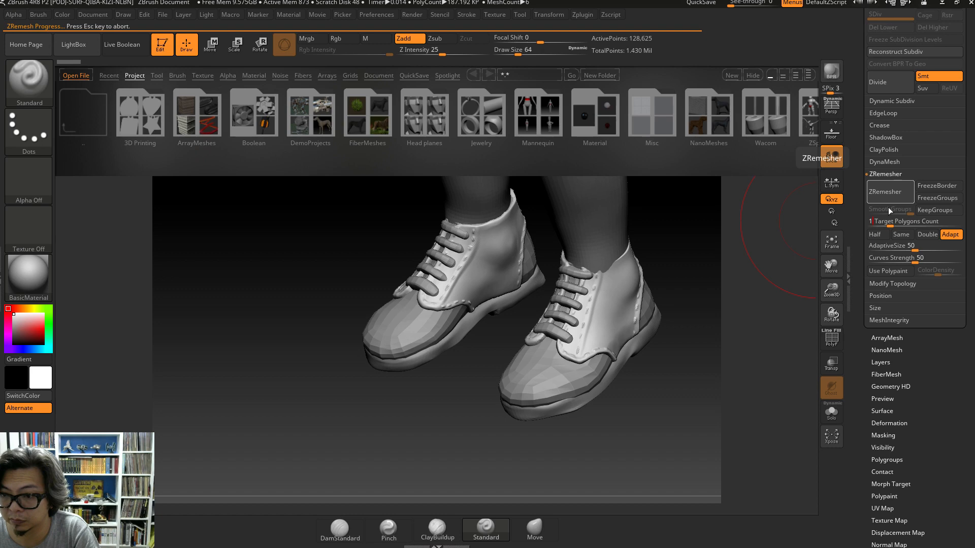
- Finish remeshing the shoe uppers, and remesh the shoe sole subtool Extract4_1 with ZRemesher at a target polygon count of 1
left_click_drag(888, 207, 889, 196)
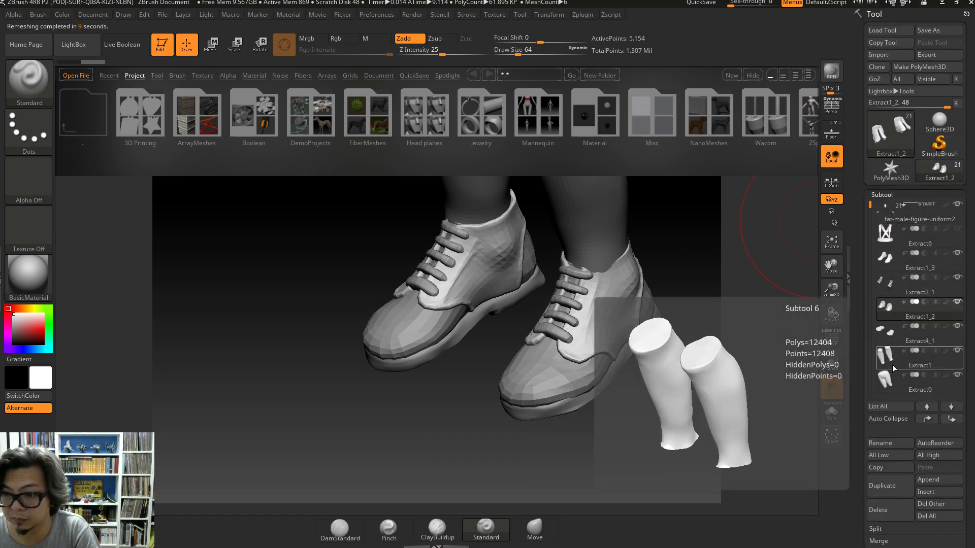
left_click(897, 337)
left_click_drag(972, 406, 972, 282)
left_click(885, 236)
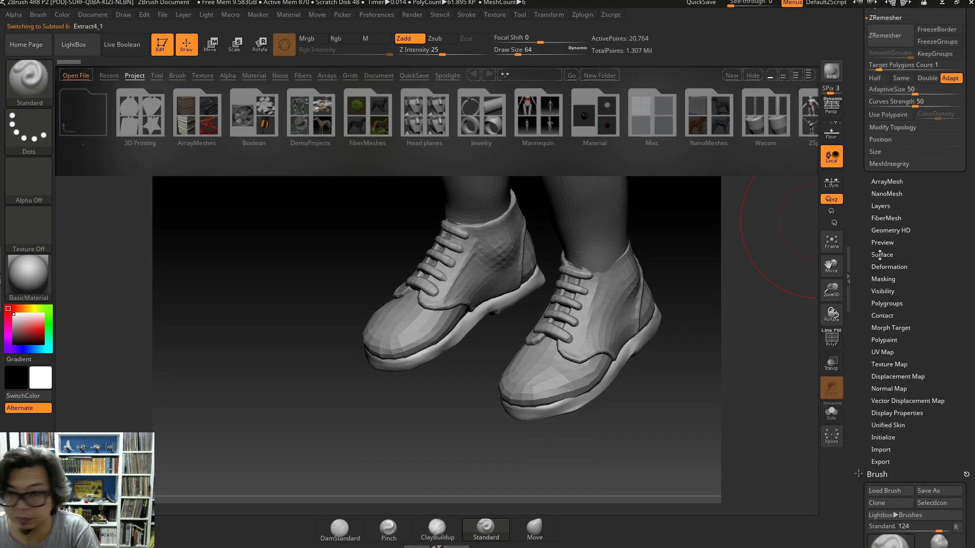
left_click_drag(950, 232, 943, 296)
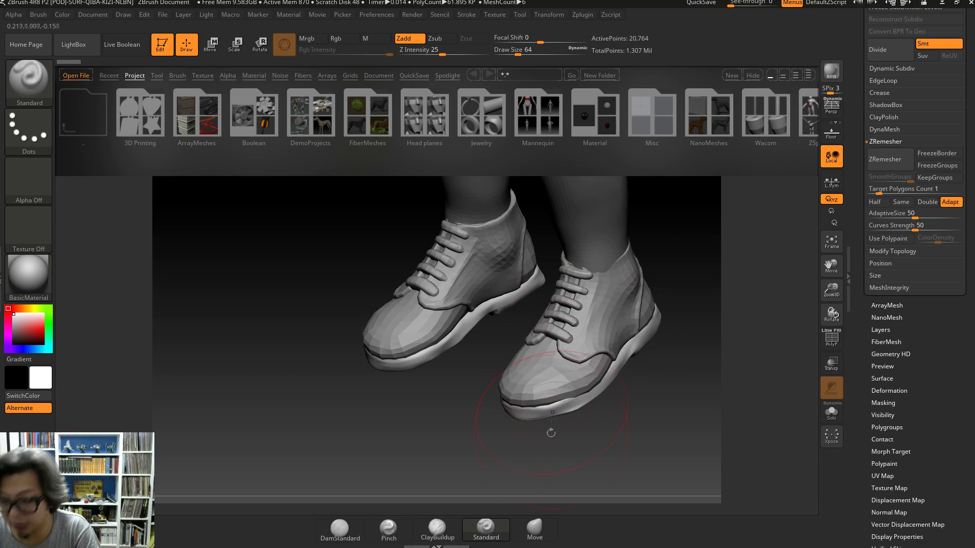
left_click_drag(973, 147, 968, 203)
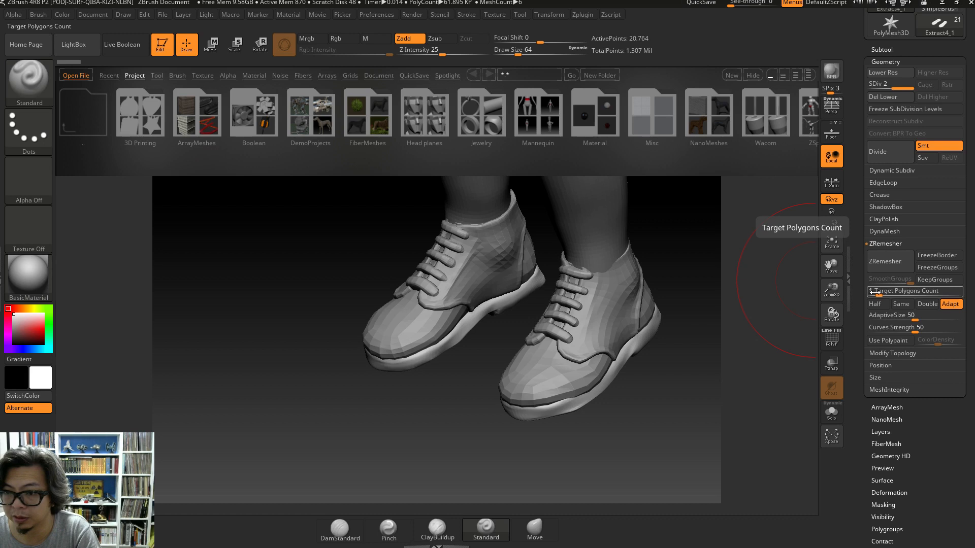
key("Return")
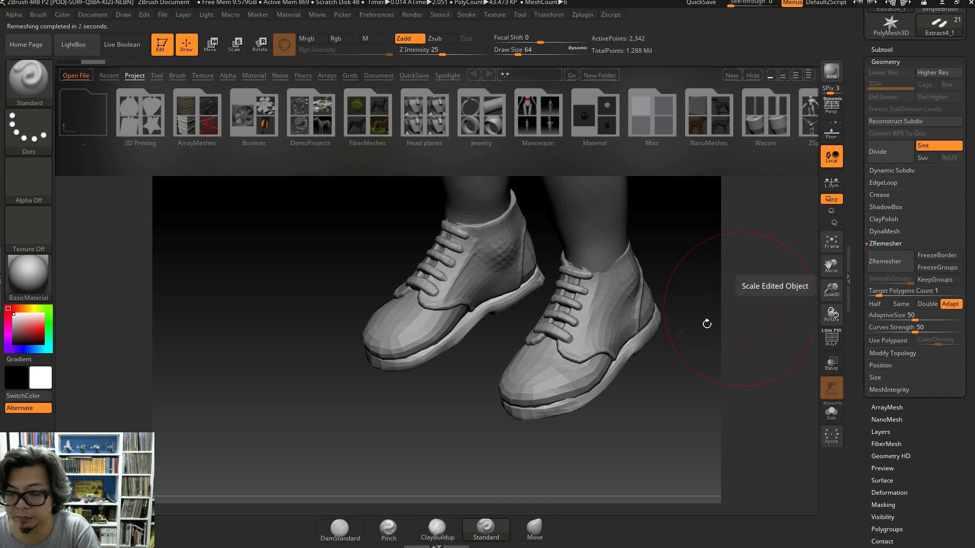
- Select the lower-leg sock subtool Extract1 and remesh it with ZRemesher at a target polygon count of 1
mouse_move(646, 359)
left_mouse_down()
mouse_move(599, 319)
mouse_move(683, 240)
mouse_move(650, 472)
left_mouse_up()
key("ctrl")
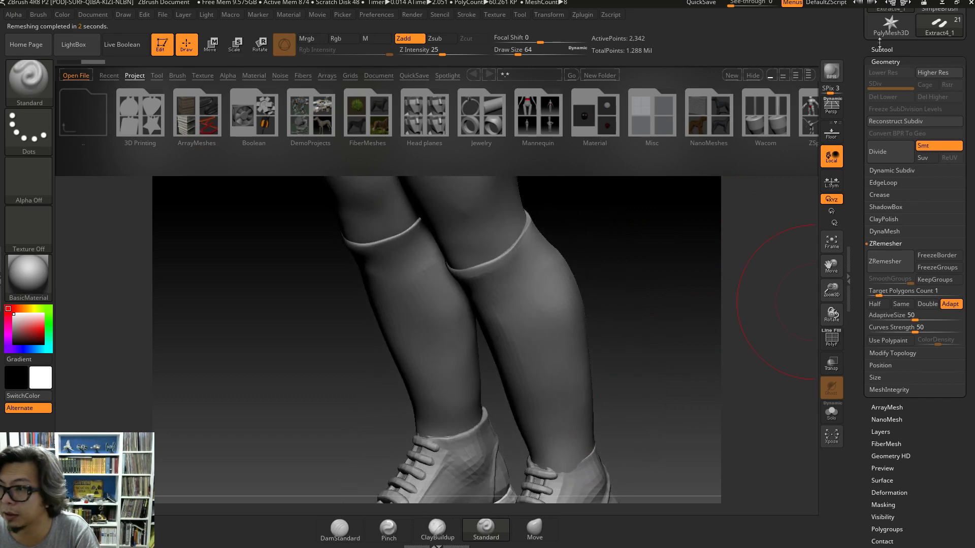
left_click(881, 50)
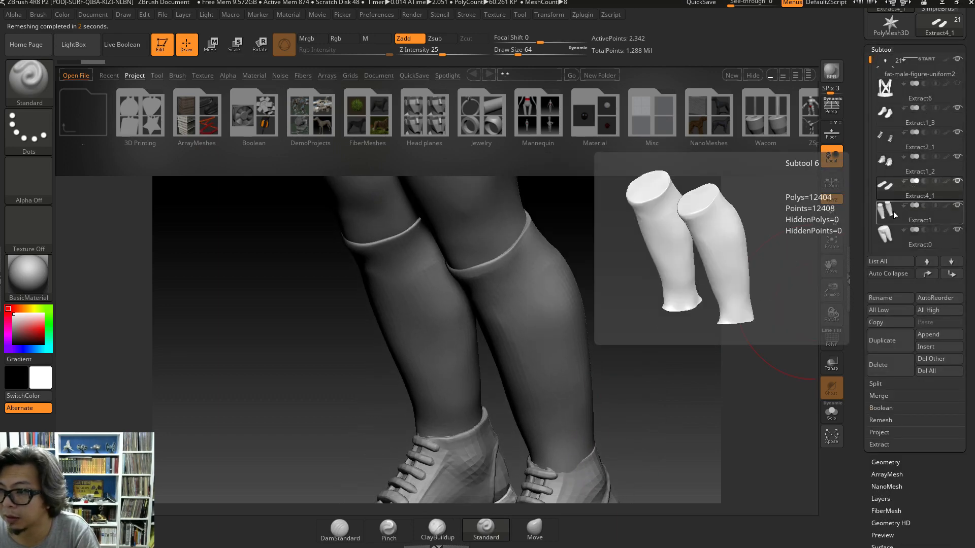
left_click(895, 211)
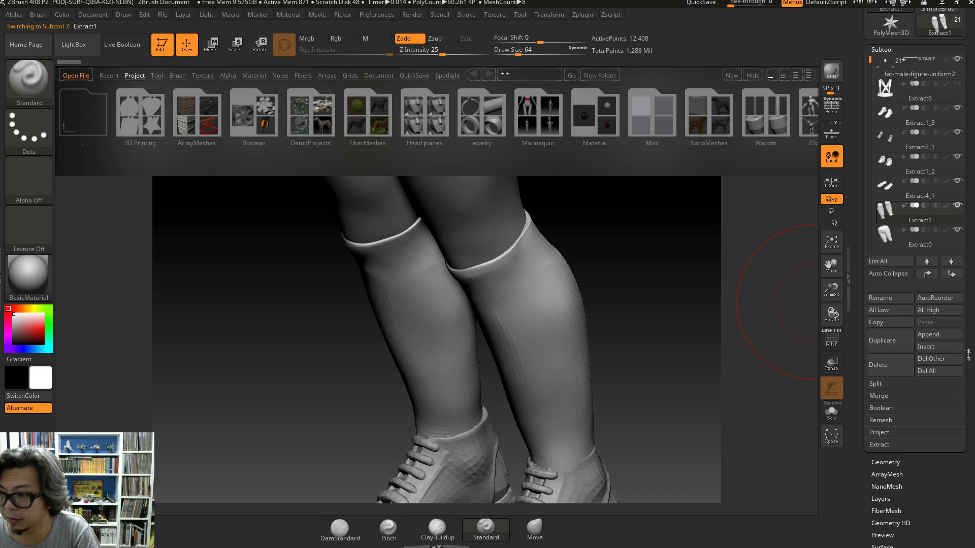
left_click(925, 459)
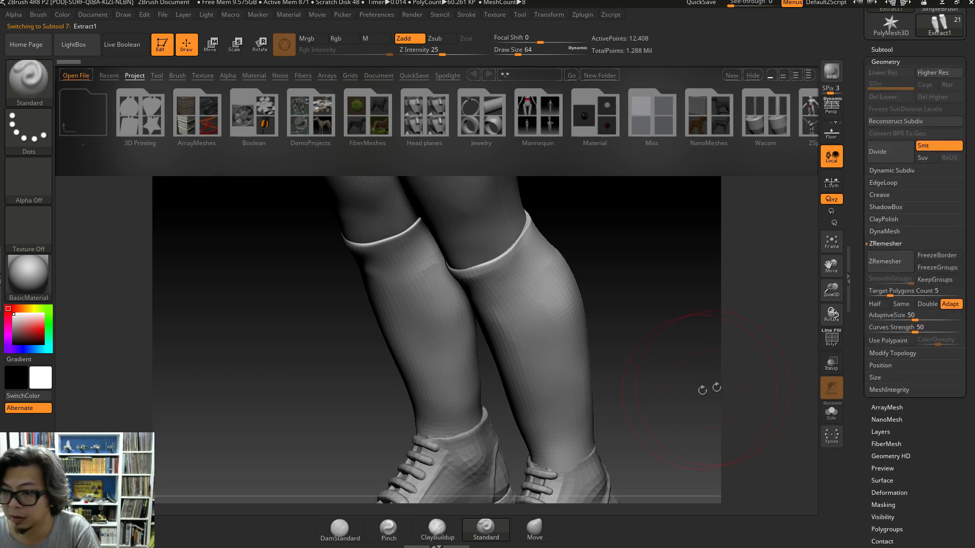
left_click(888, 290)
type("1")
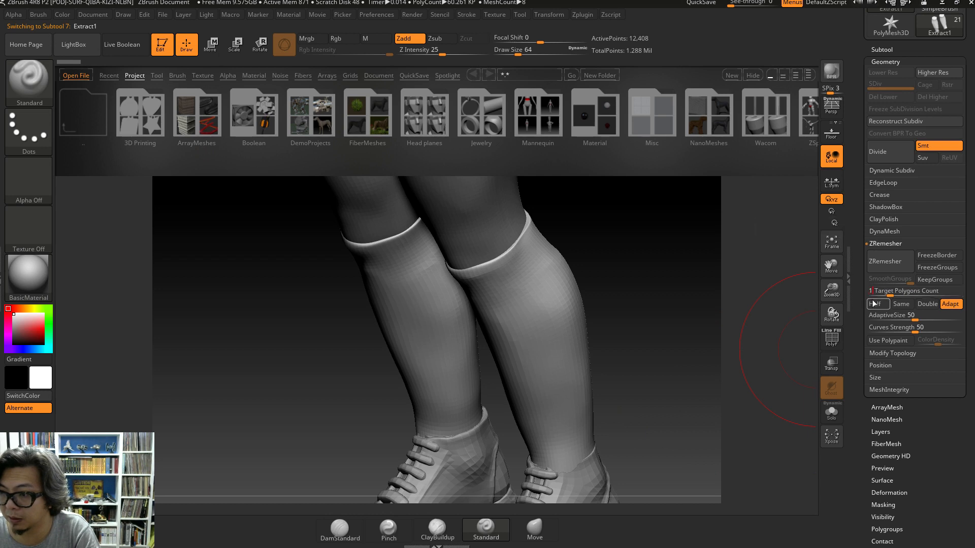
left_click(888, 262)
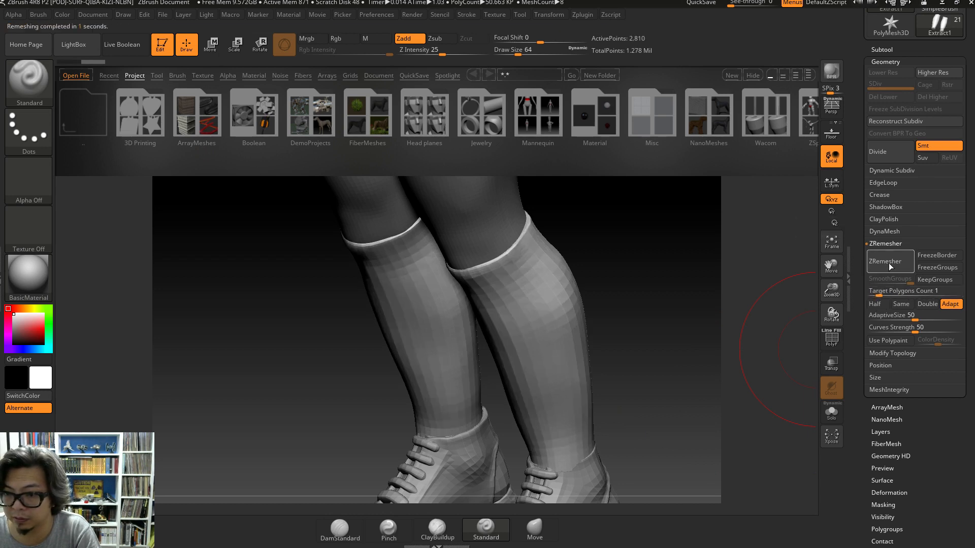
- Select the trouser subtool Extract0 above the socks and remesh it with ZRemesher at a target polygon count of 1
left_click_drag(643, 276, 647, 394, "alt")
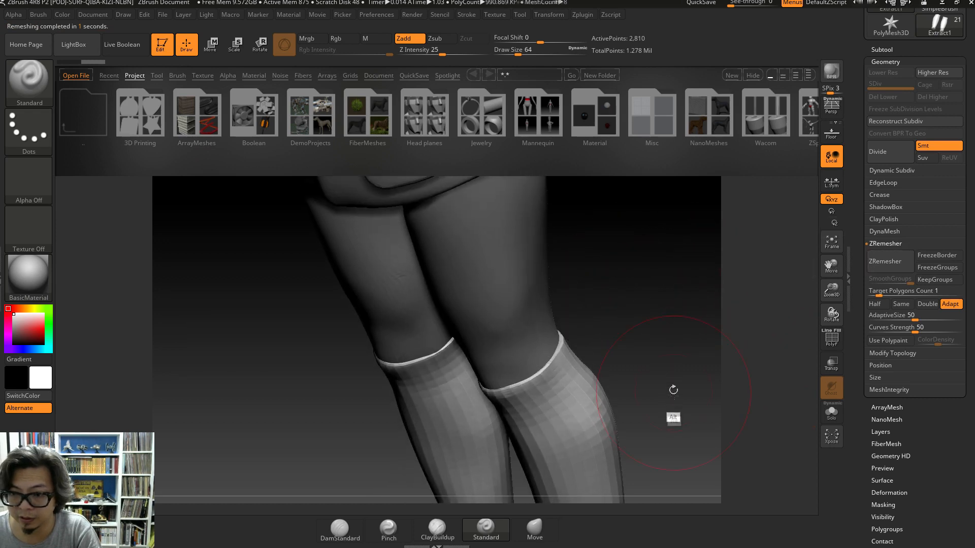
left_click_drag(654, 308, 589, 368, "alt")
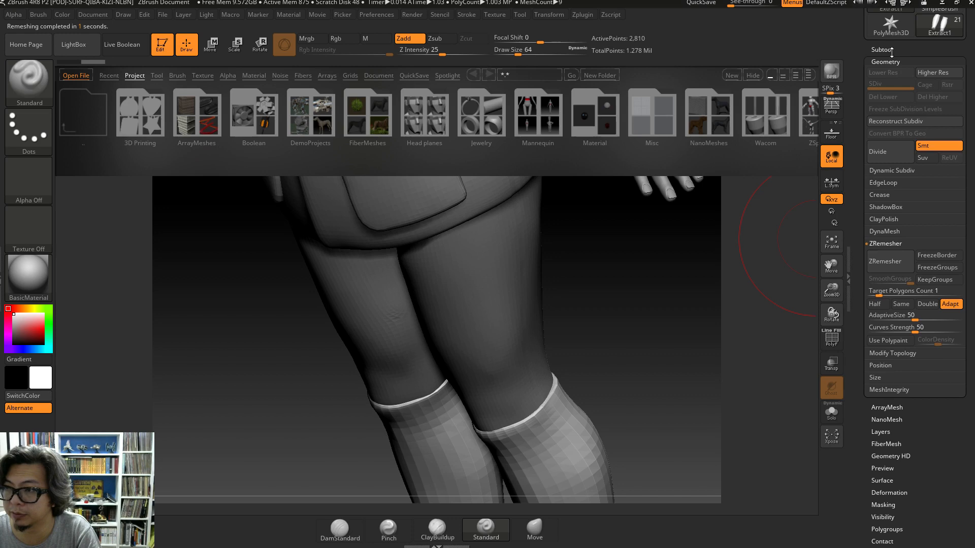
left_click(891, 50)
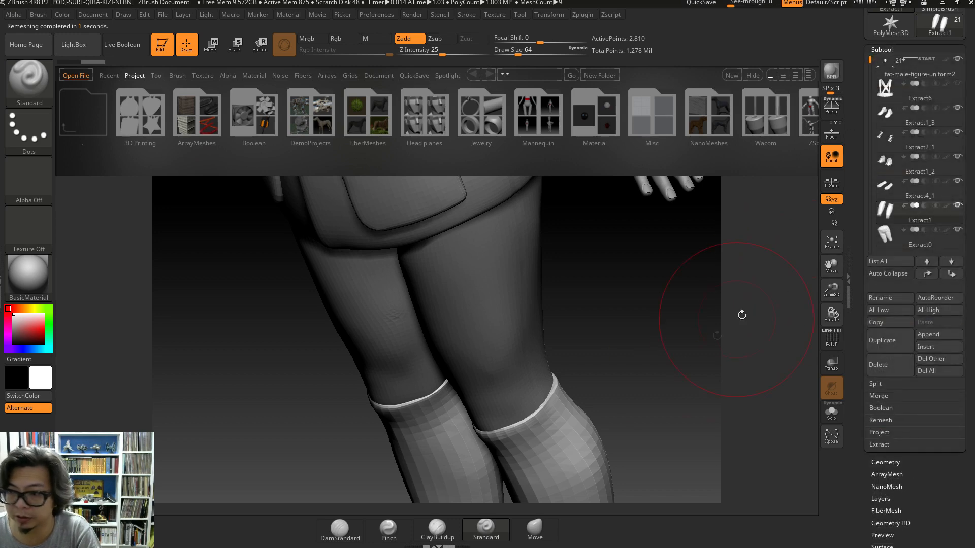
left_click(908, 238)
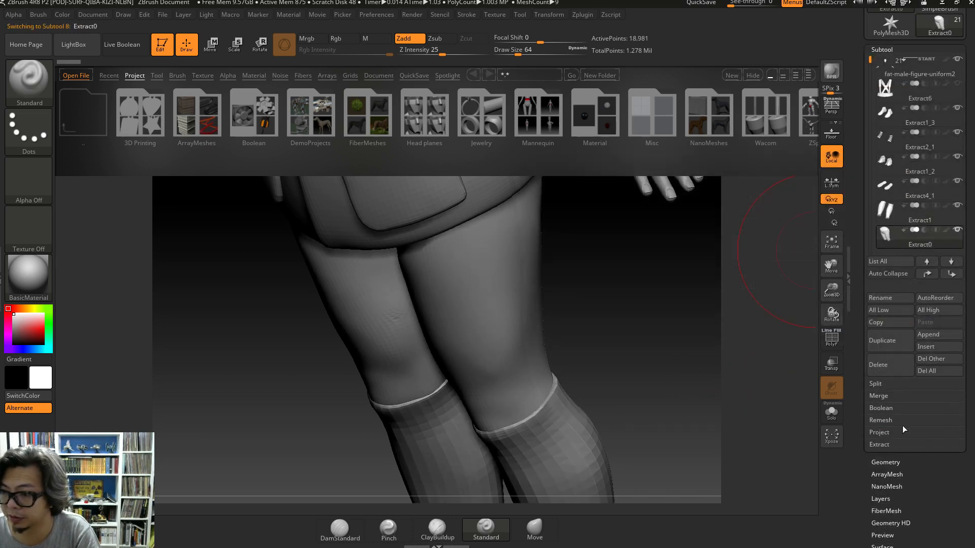
left_click(883, 463)
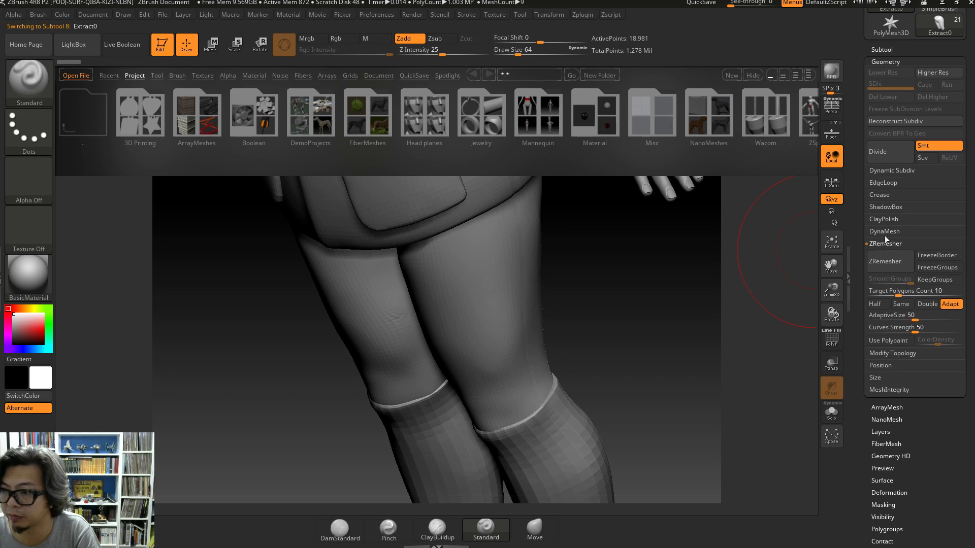
left_click(876, 291)
type("1")
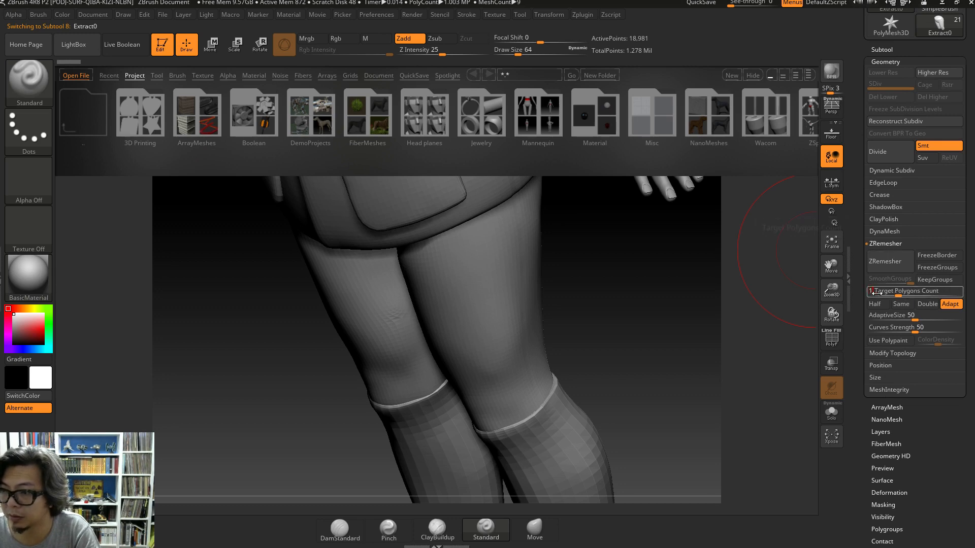
left_click(889, 266)
left_click_drag(599, 360, 647, 372, "shift")
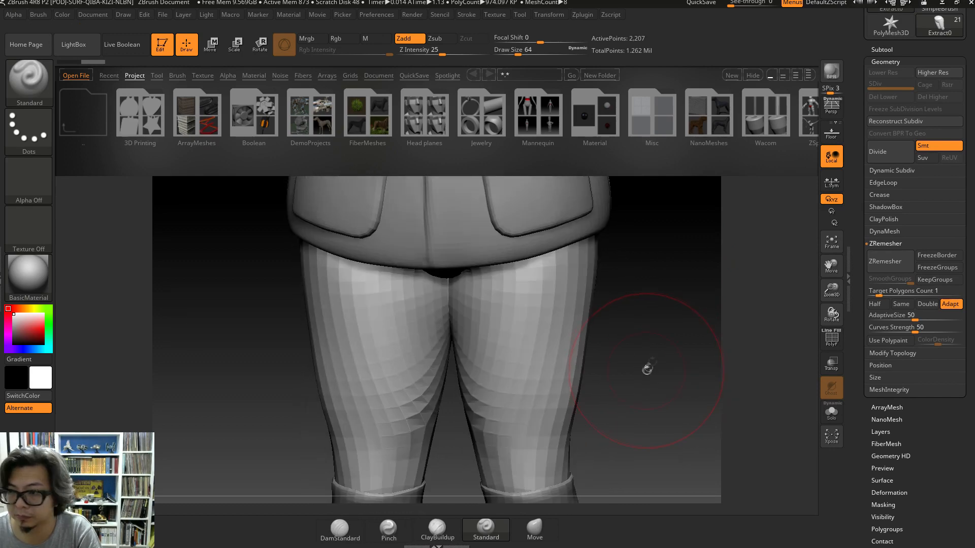
- Undo the trouser remesh, try DynaMesh on the trousers at a resolution of 128, and undo the DynaMesh
left_click(884, 231)
left_click(881, 254)
key("ctrl+z")
left_click_drag(872, 270, 874, 272)
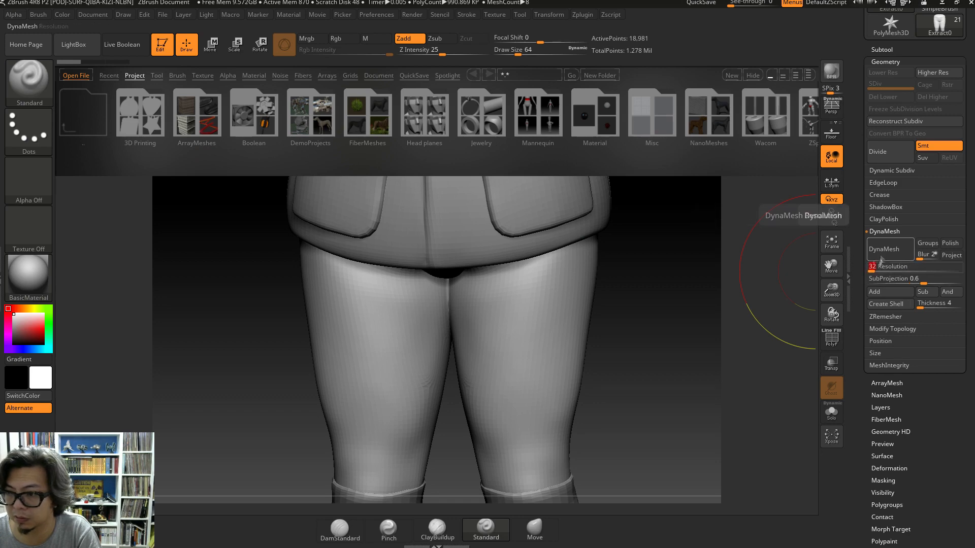
left_click_drag(872, 272, 871, 276)
left_click(882, 253)
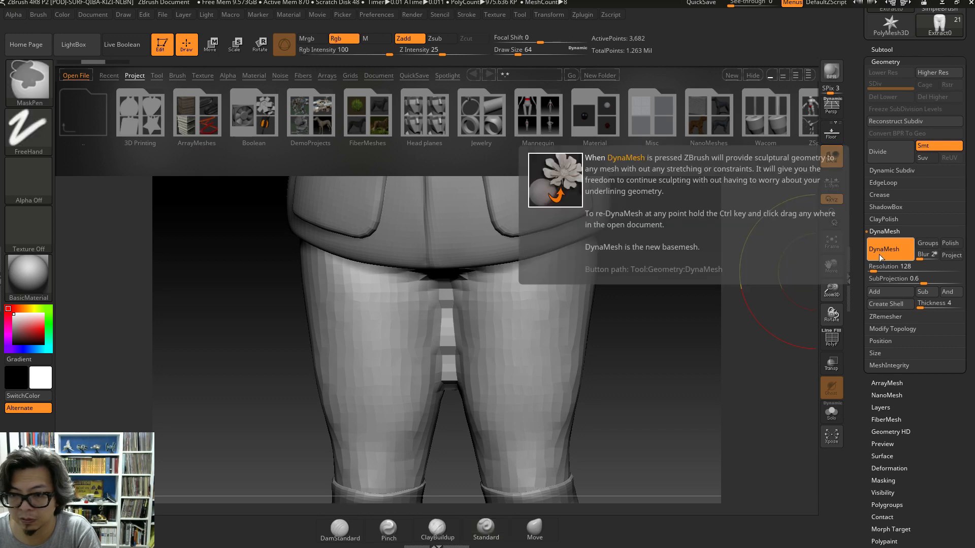
key("ctrl+z")
- Remesh the trousers again with ZRemesher at a target polygon count of 1, test a subdivision and undo it
left_click(886, 317)
left_click(885, 261)
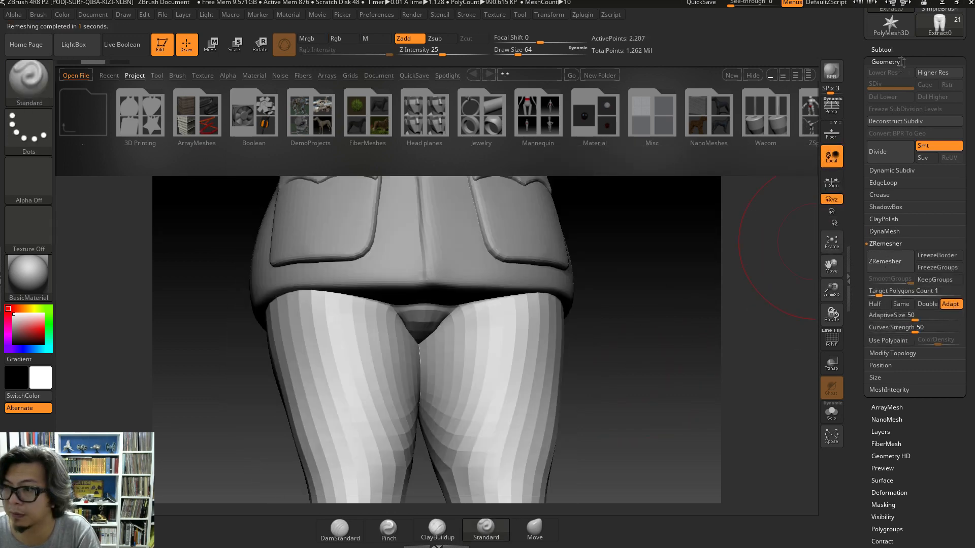
left_click(885, 155)
key("ctrl+z")
- Select the Pocket Bottom Flap subtool on the tunic and remesh it with ZRemesher at a target polygon count of 1
left_click_drag(675, 325, 629, 378, "shift")
left_click_drag(660, 188, 659, 348, "alt")
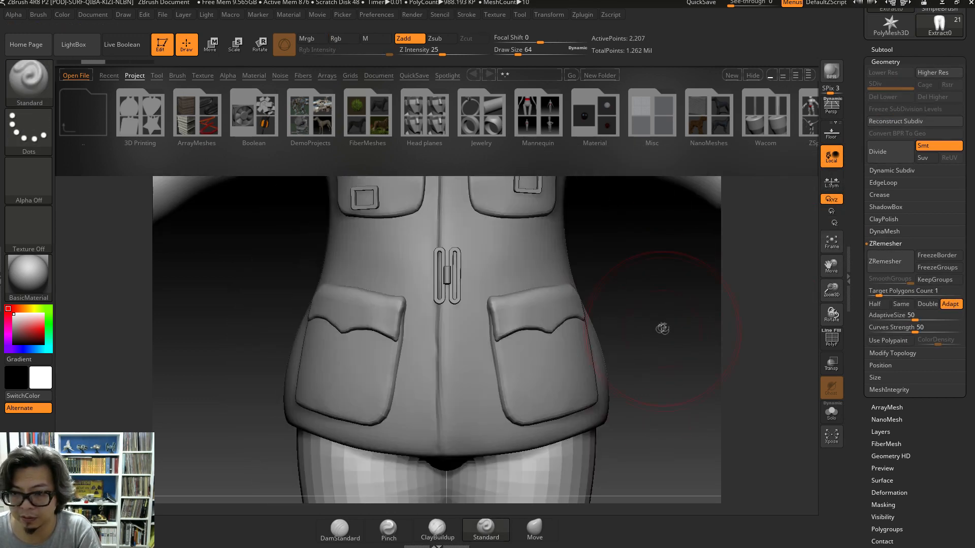
left_click(882, 49)
left_click_drag(869, 42, 870, 104)
left_click(893, 94)
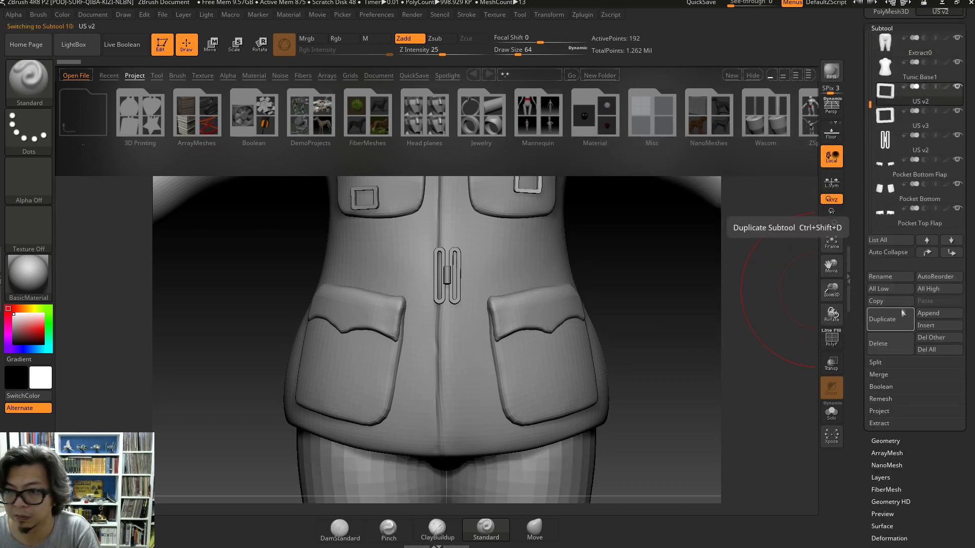
left_click(902, 163)
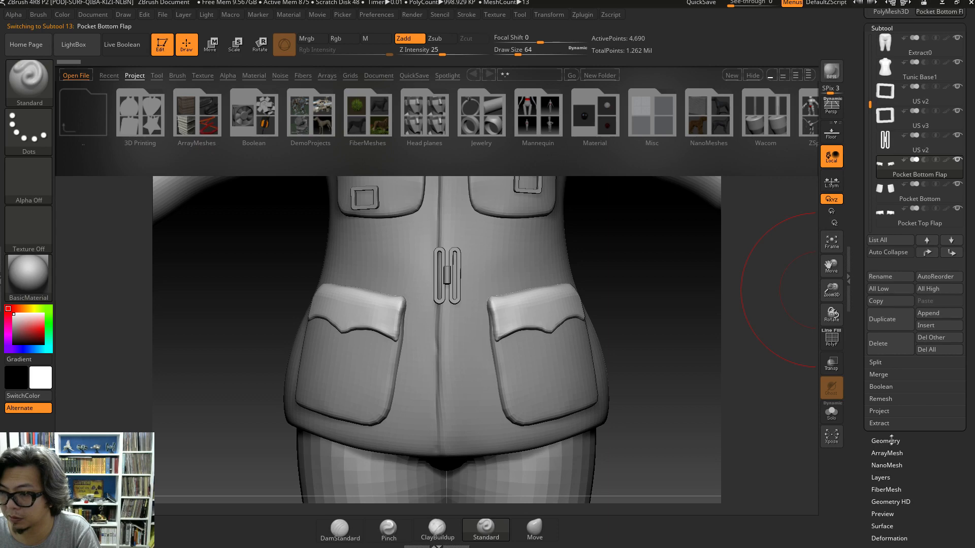
left_click(884, 439)
left_click(887, 239)
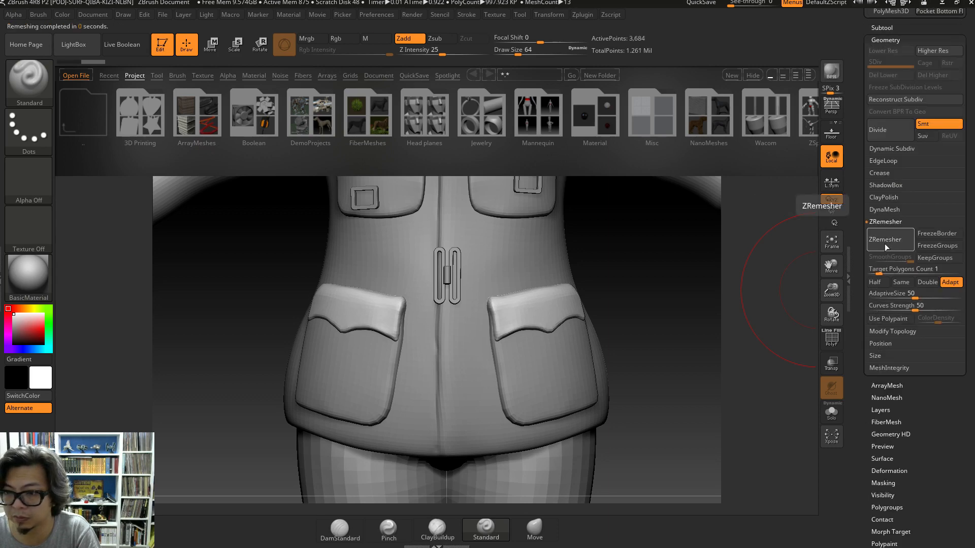
- Remesh the pocket bottom flaps again with ZRemesher at a target polygon count of 1, and once more at 0.5
left_click(882, 27)
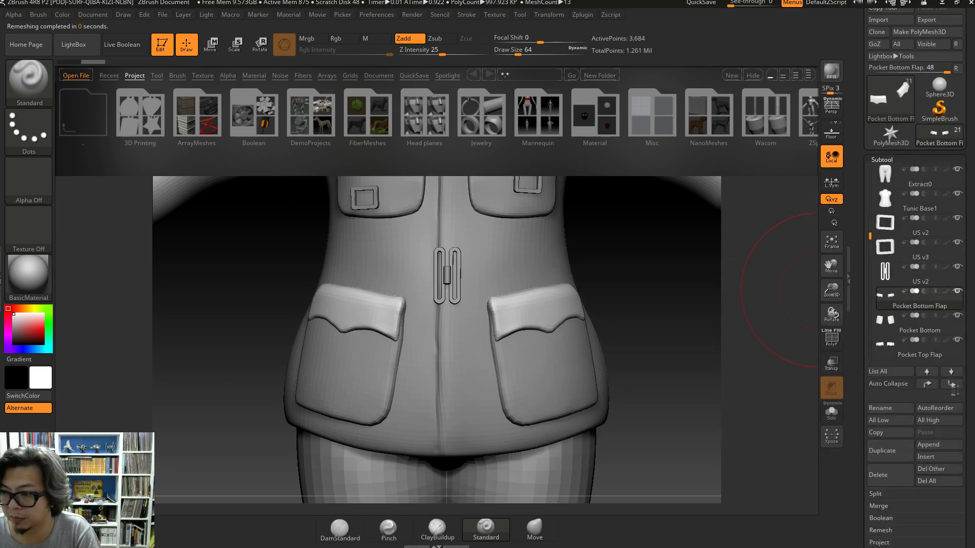
scroll(890, 309, "down", 5)
left_click(888, 319)
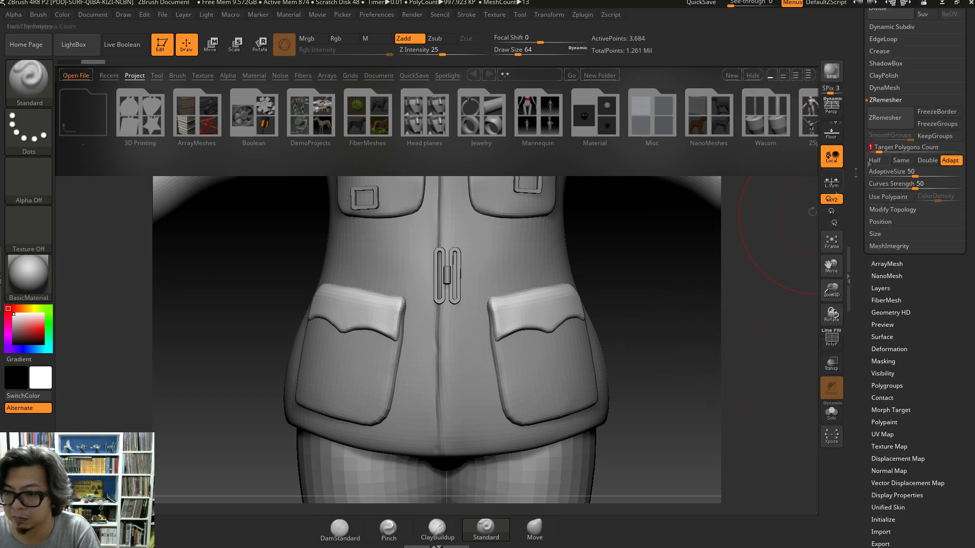
left_click_drag(694, 364, 667, 311, "alt")
left_click(878, 151)
left_click(887, 121)
scroll(893, 335, "up", 10)
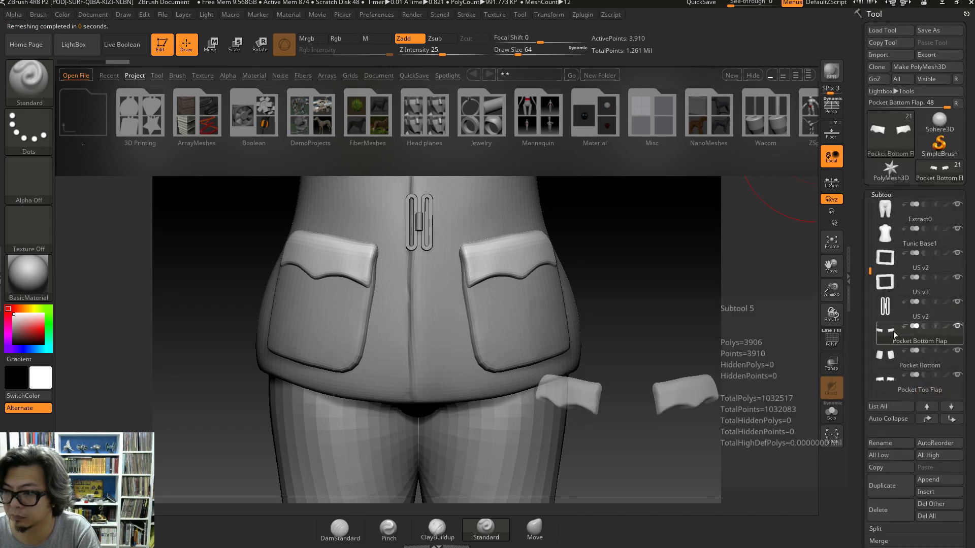
scroll(914, 304, "down", 10)
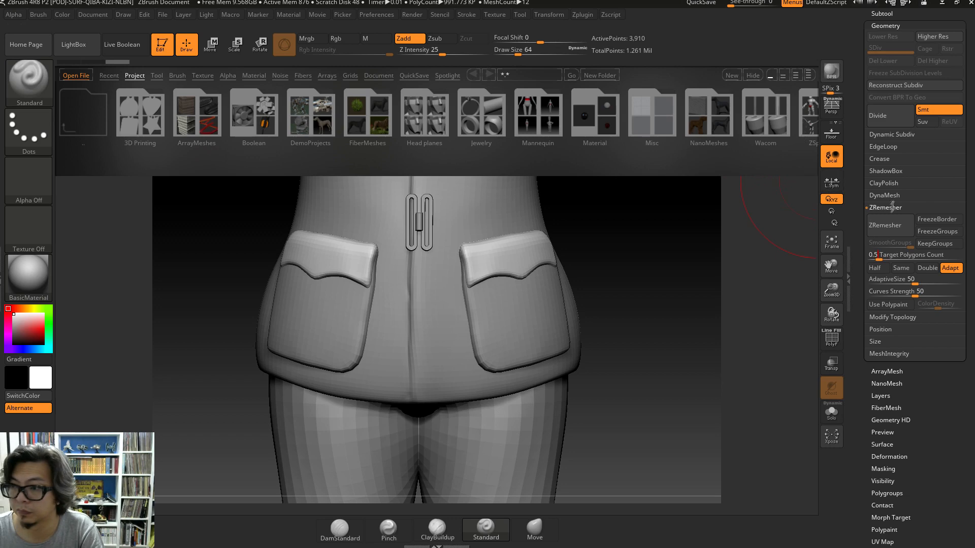
scroll(894, 305, "up", 10)
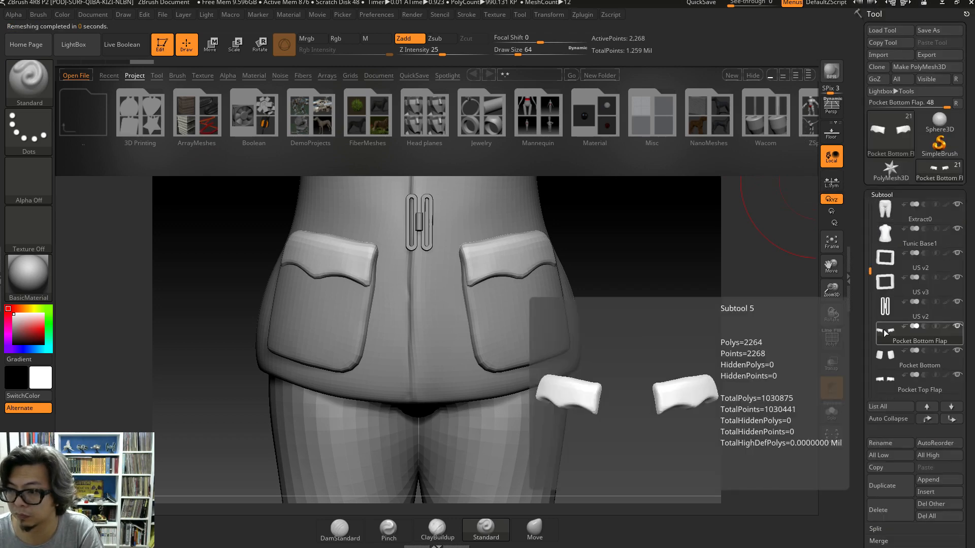
- Select the Tunic Base1 subtool and remesh it with ZRemesher at a target polygon count of 1
mouse_move(888, 215)
left_click_drag(870, 213, 966, 331)
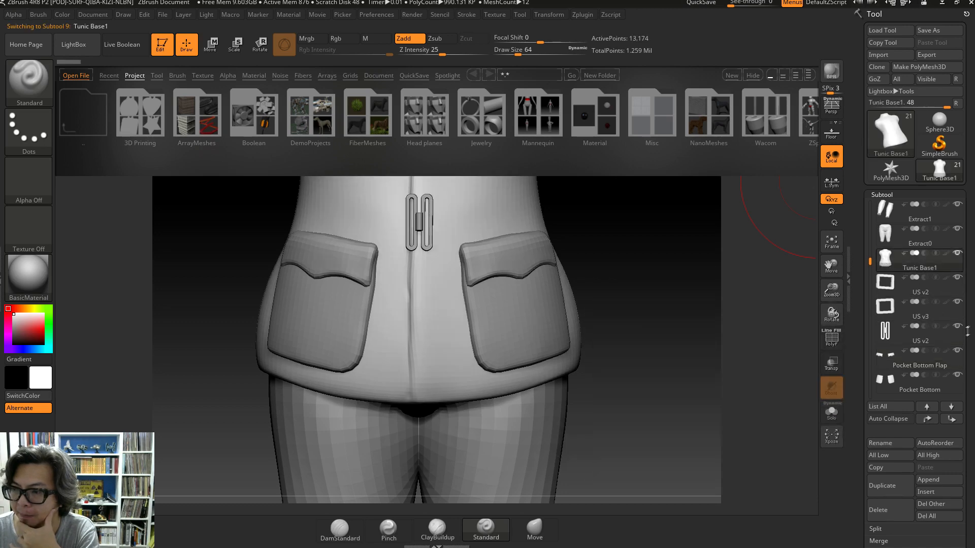
scroll(913, 304, "down", 10)
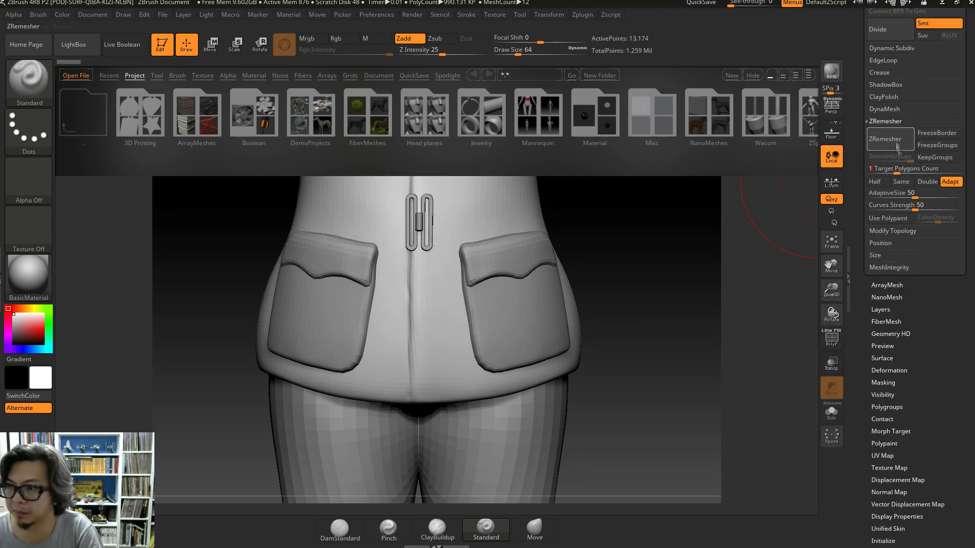
scroll(891, 144, "up", 5)
mouse_move(891, 118)
- Try subdividing the remeshed tunic base, and undo both the subdivision and the remesh
left_click_drag(627, 254, 627, 494)
left_click(883, 286)
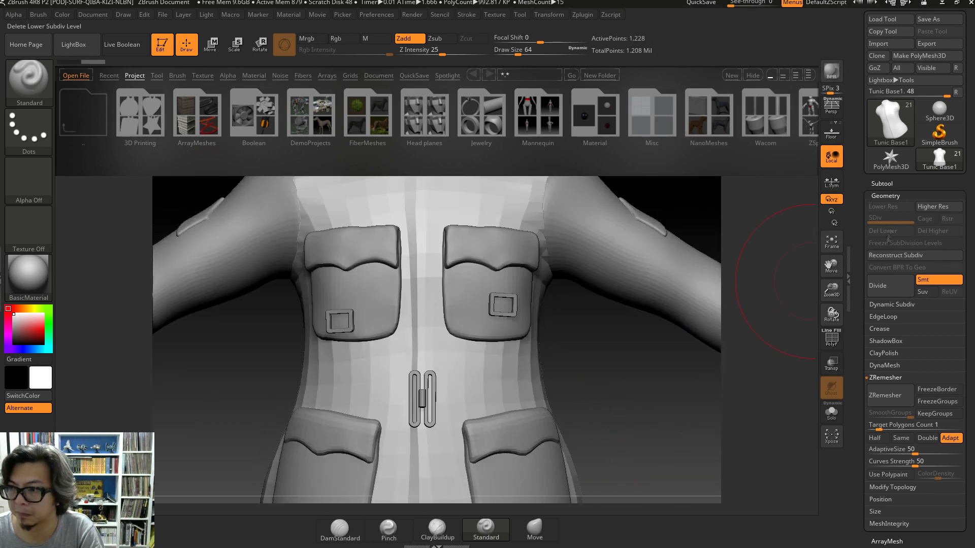
left_click(884, 286)
key("ctrl+z")
key("ctrl+z")
- Remesh the tunic base with ZRemesher at a target polygon count of 2
left_click_drag(596, 398, 637, 369, "alt")
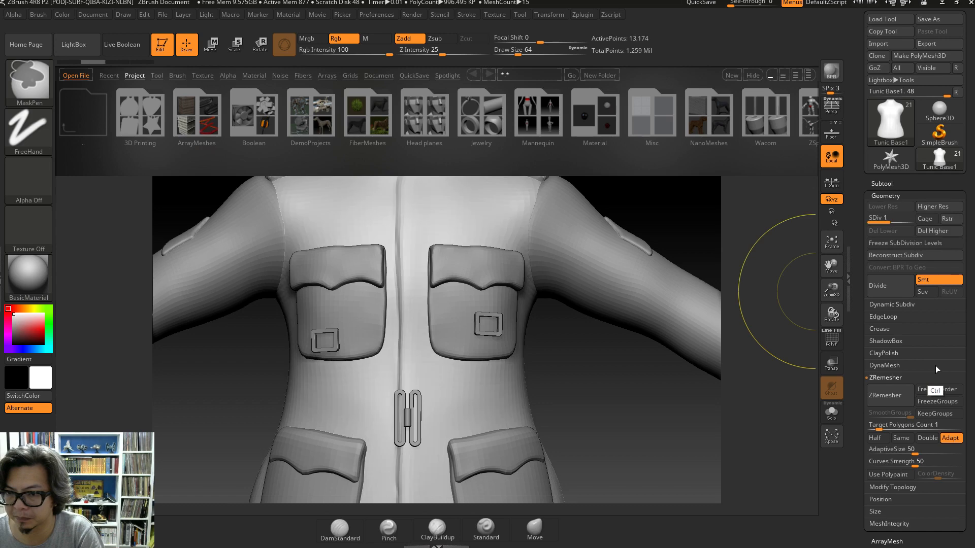
left_click(882, 426)
left_click(884, 396)
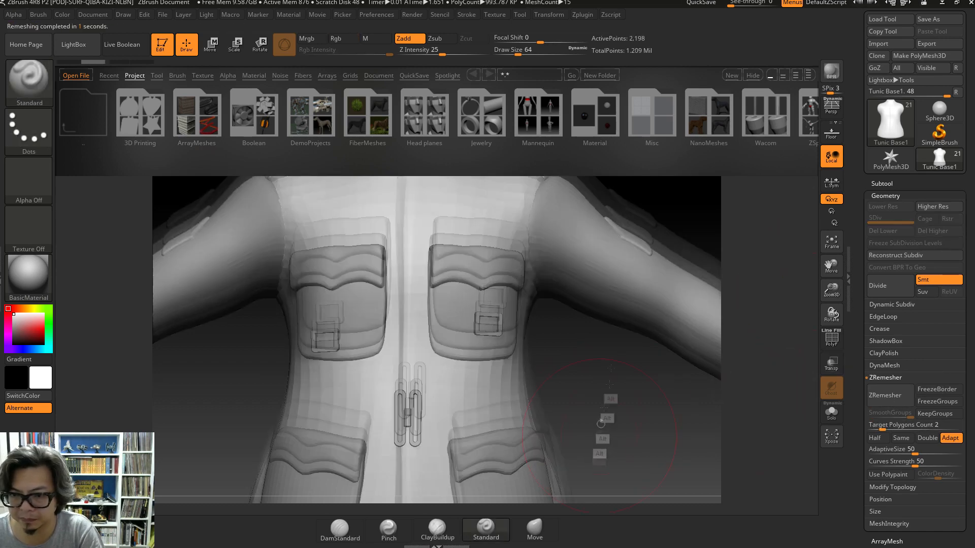
- Select the Pocket Bottom subtool and remesh it with ZRemesher at a target polygon count of 0.5
left_click(881, 183)
left_click(888, 372)
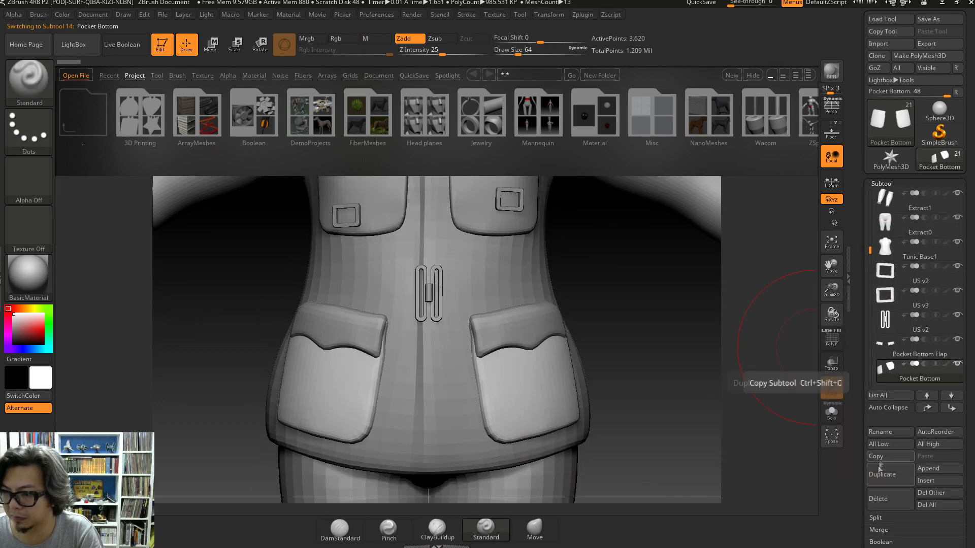
left_click_drag(879, 467, 879, 348)
left_click(885, 349)
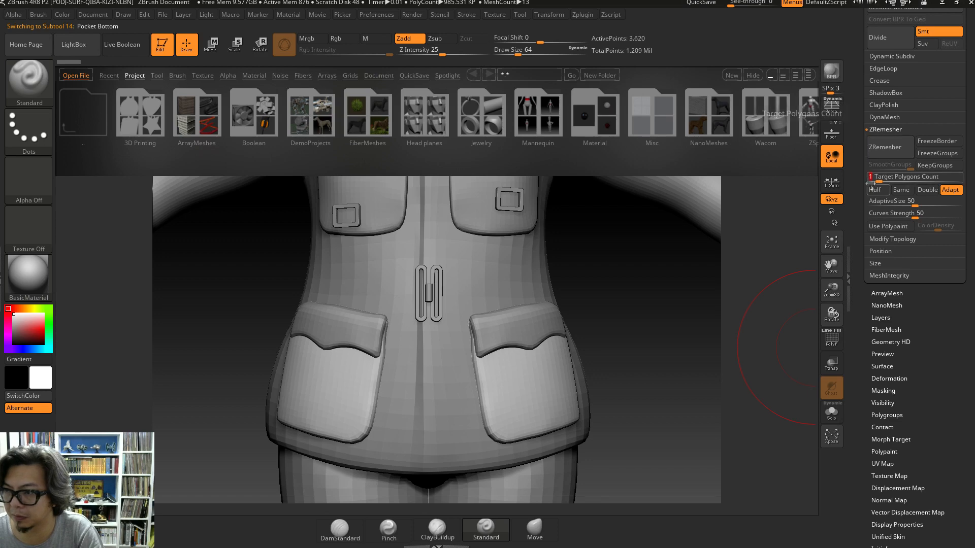
left_click(894, 147)
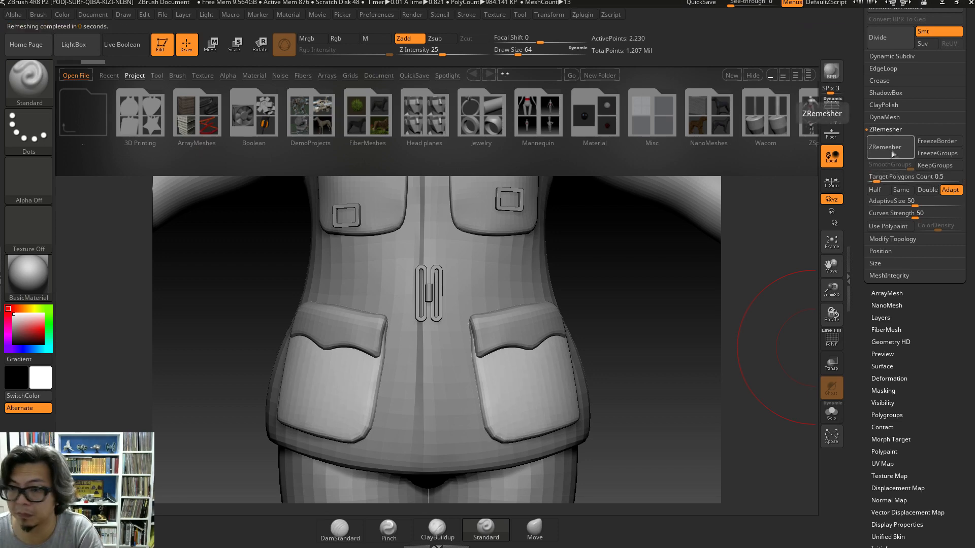
scroll(888, 146, "up", 5)
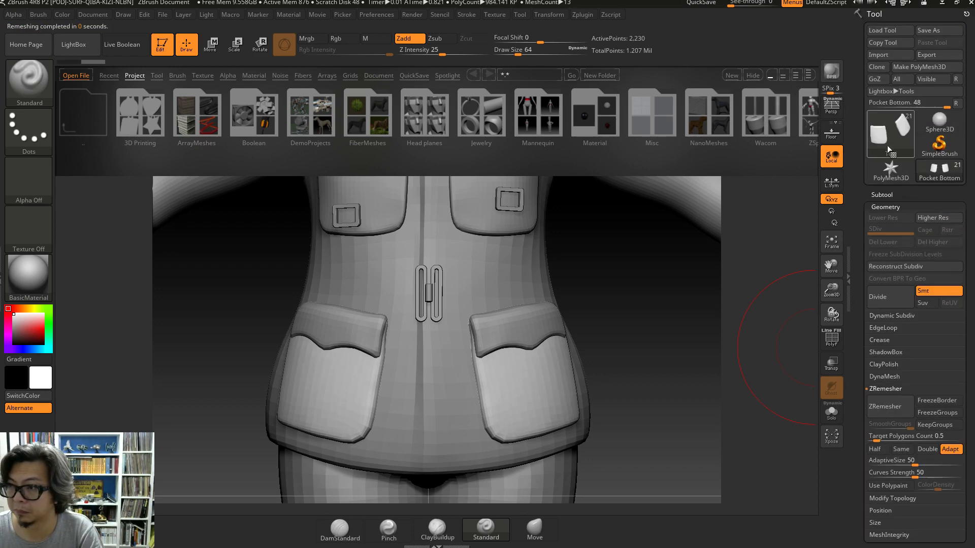
left_click(879, 195)
mouse_move(889, 378)
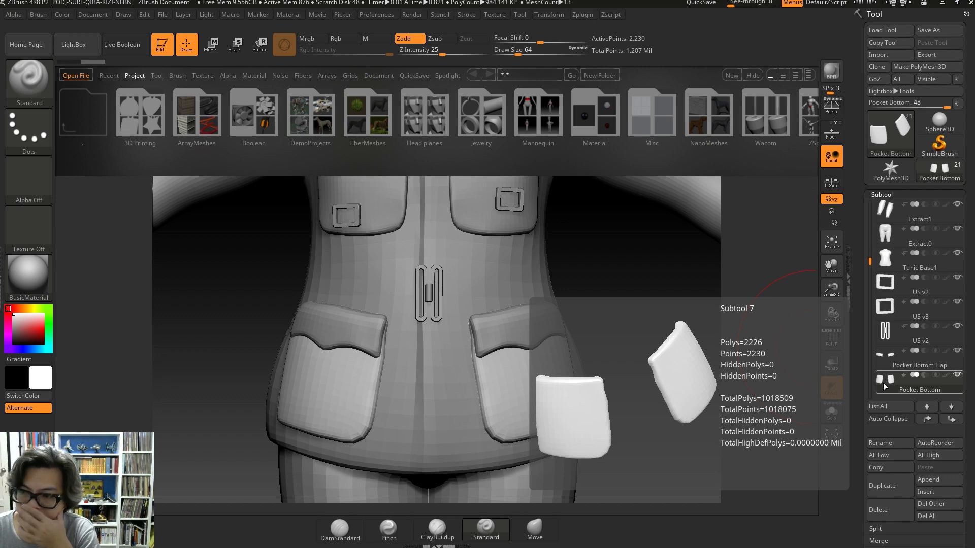
left_click_drag(638, 251, 675, 381)
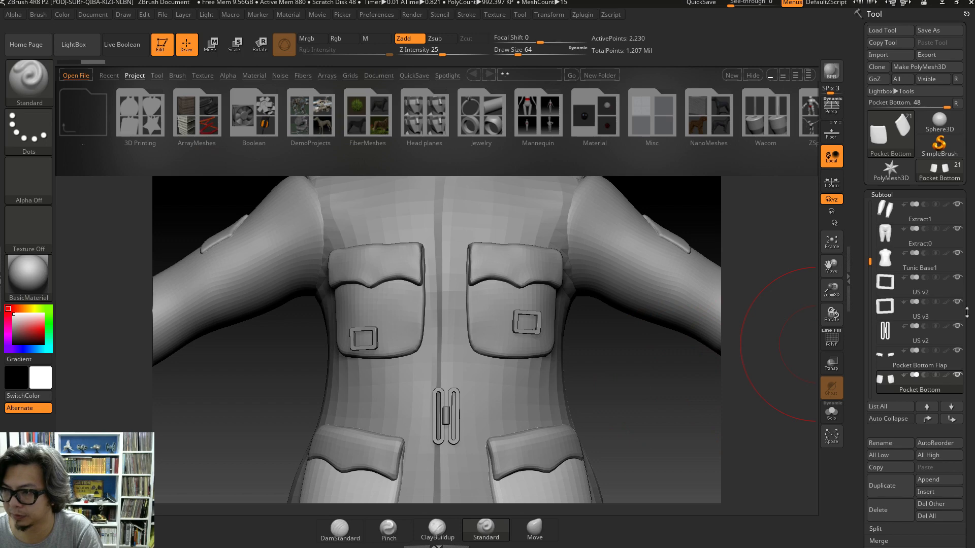
- Try remeshing the harness subtool Extract6 with ZRemesher at a target polygon count of 5, and undo it
scroll(889, 211, "up", 5)
left_click(889, 211)
left_click(899, 215)
scroll(899, 215, "down", 5)
left_click(888, 293)
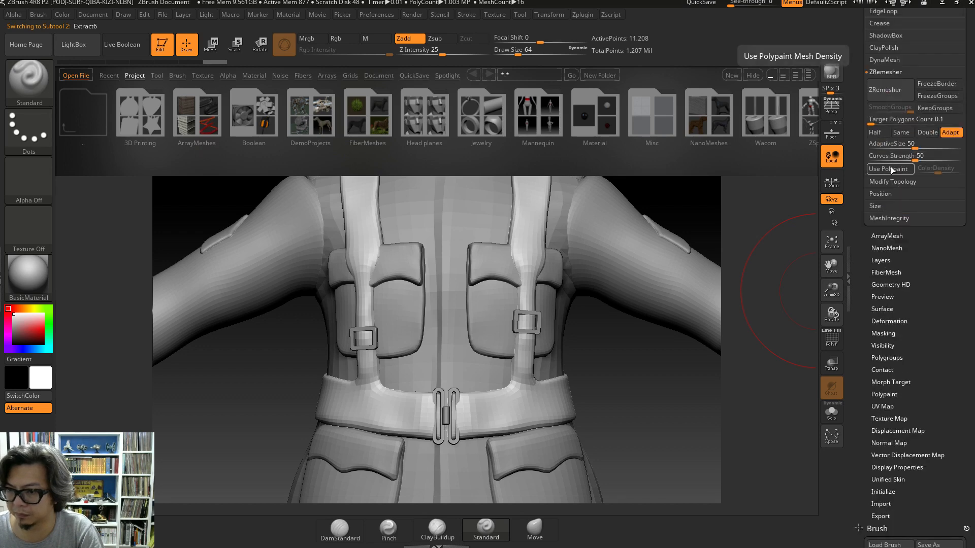
left_click(888, 120)
left_click(884, 92)
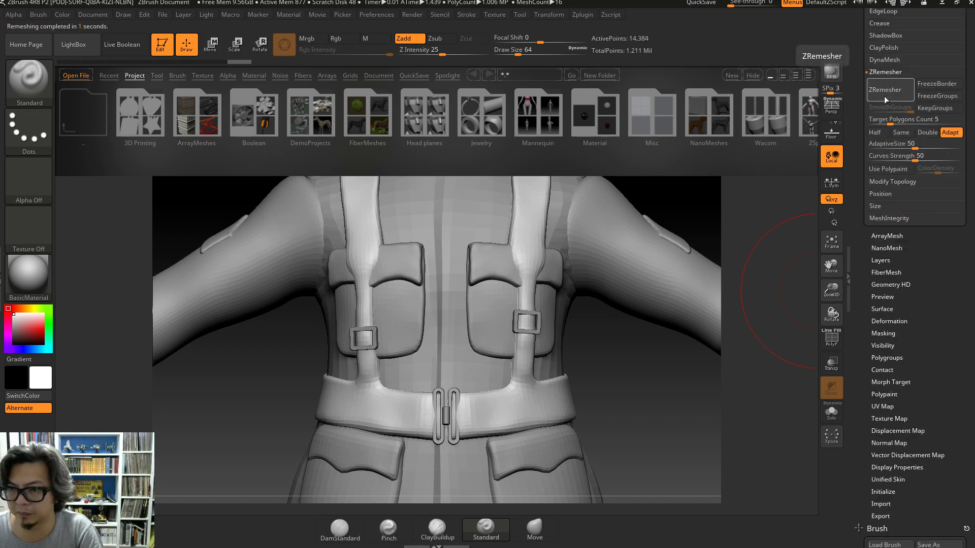
scroll(884, 96, "up", 10)
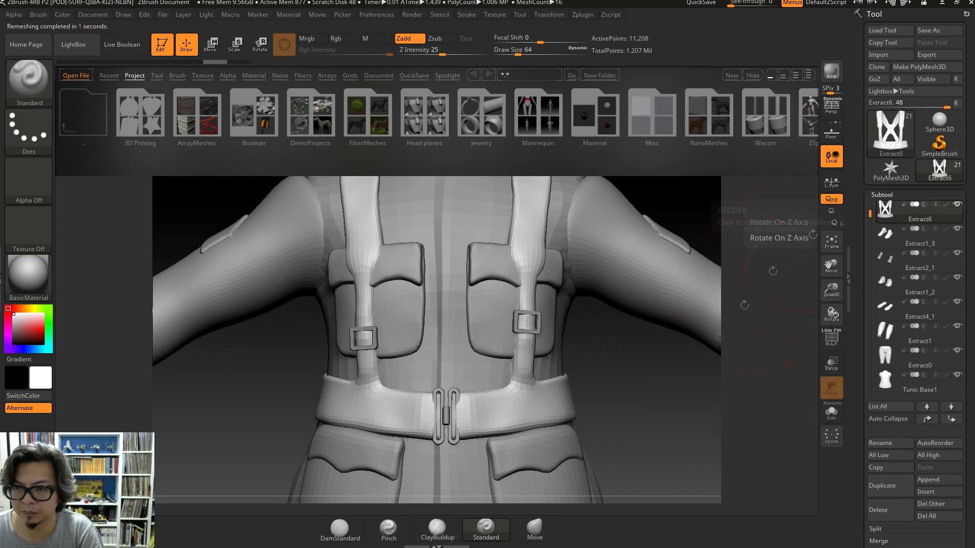
left_click_drag(678, 365, 654, 389, "alt")
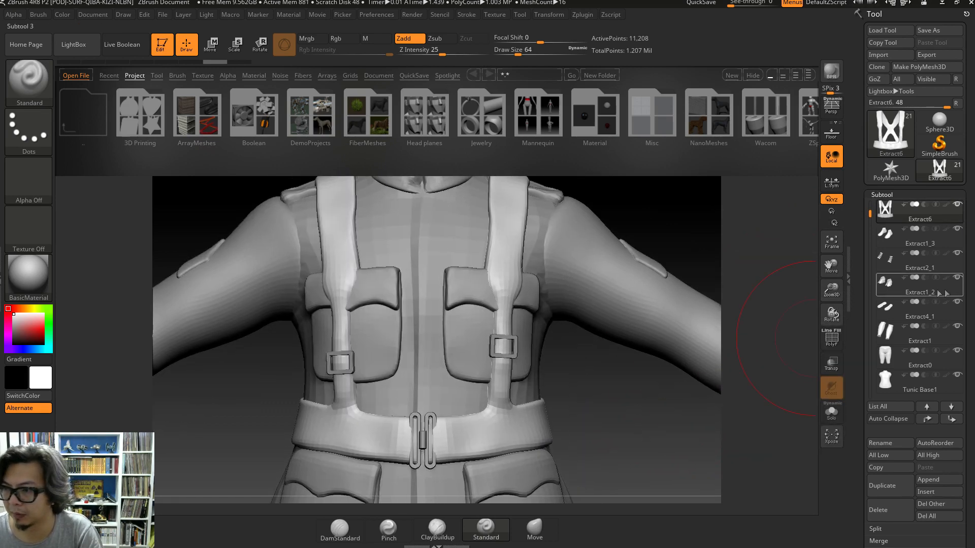
- Try remeshing the Pocket Top Flap subtool with ZRemesher at a target polygon count of 1, and undo it
left_click(870, 323)
mouse_move(957, 248)
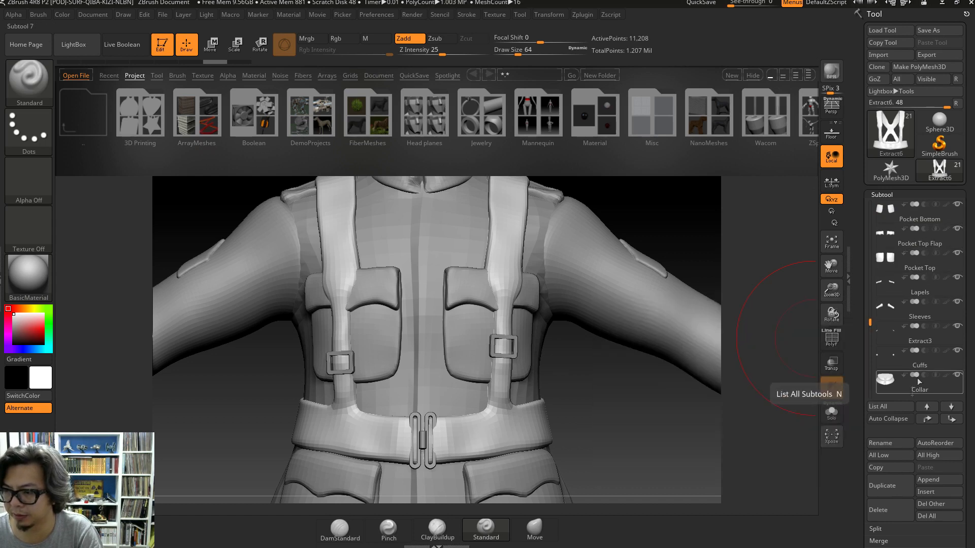
left_click(912, 242)
left_click_drag(964, 410, 964, 337)
left_click(894, 400)
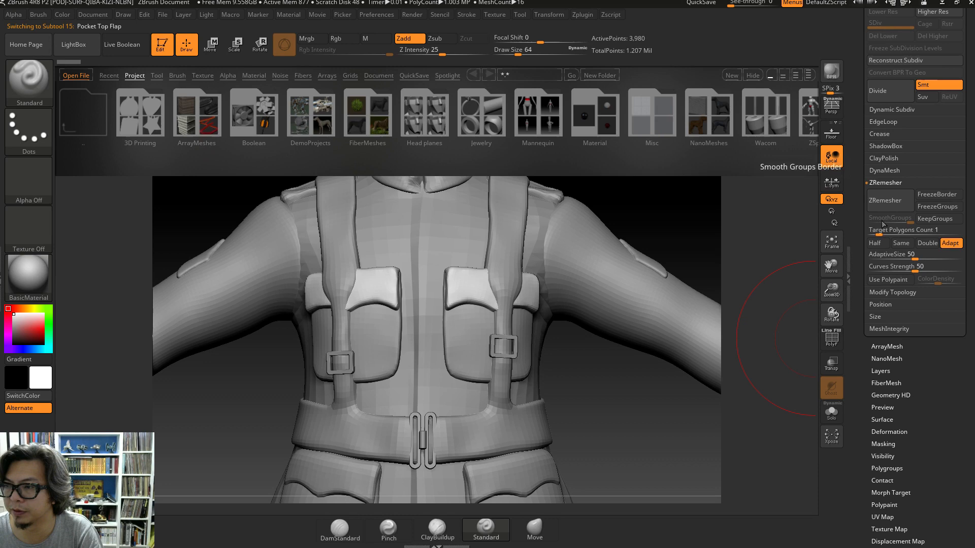
left_click(888, 200)
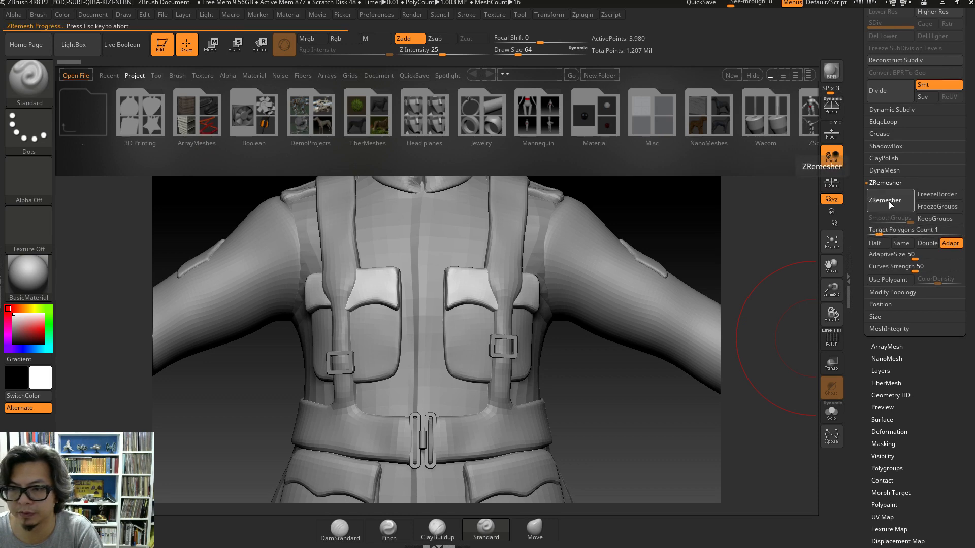
left_click_drag(968, 166, 961, 260)
left_click(891, 194)
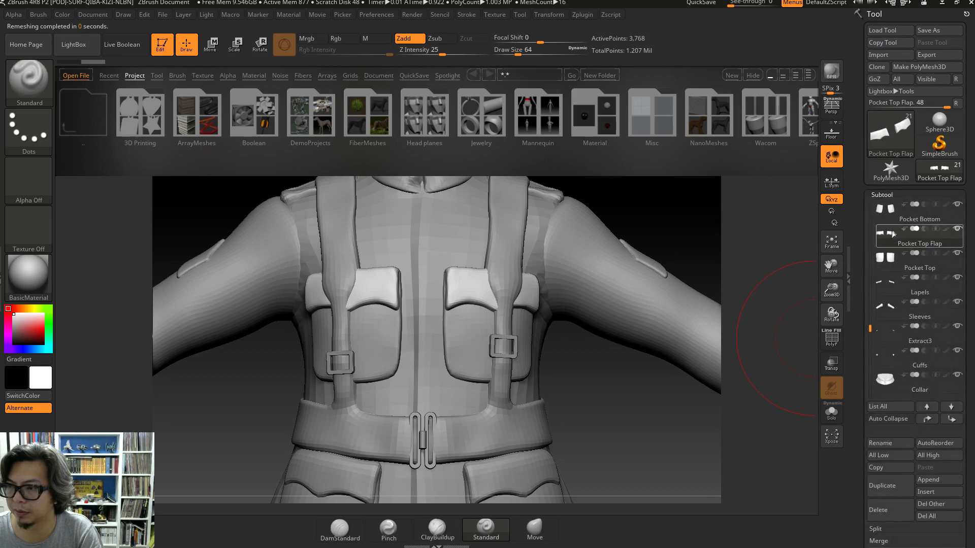
left_click_drag(967, 456, 967, 98)
key("ctrl+z")
- Remesh the Pocket Top Flap subtool with ZRemesher at a target polygon count of 0.6
left_click(894, 246)
left_click_drag(961, 232, 962, 334)
left_click(881, 179)
type("0.6")
key("Return")
left_click(893, 151)
- Select the Pocket Top subtool and remesh it with ZRemesher at a reduced target polygon count
left_click_drag(911, 502, 884, 278)
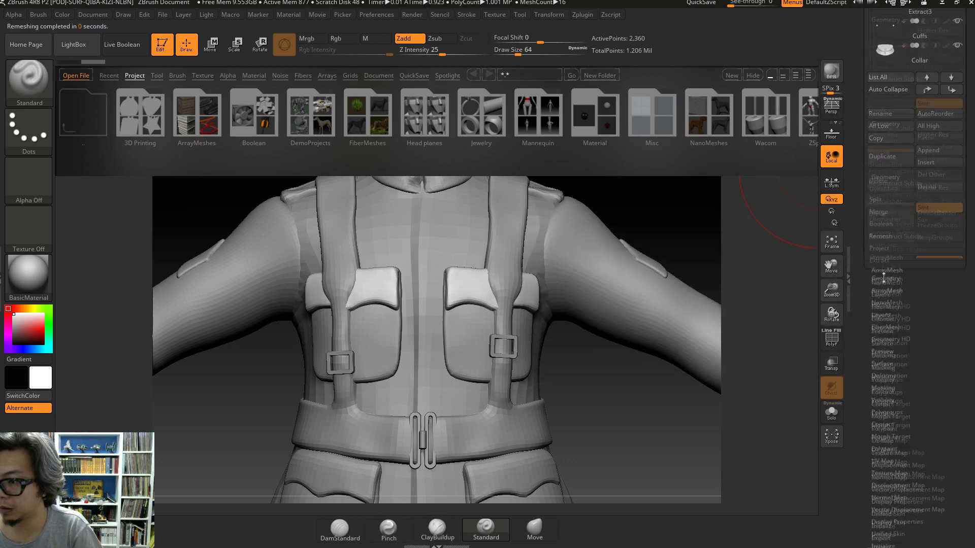
left_click(884, 279)
left_click(885, 195)
left_click(882, 255)
key("n")
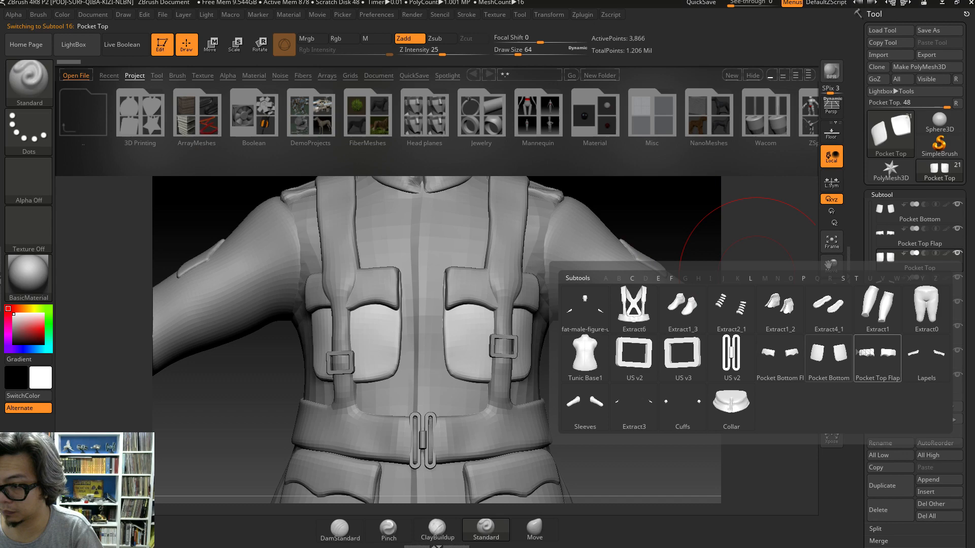
left_click(885, 194)
left_click(885, 207)
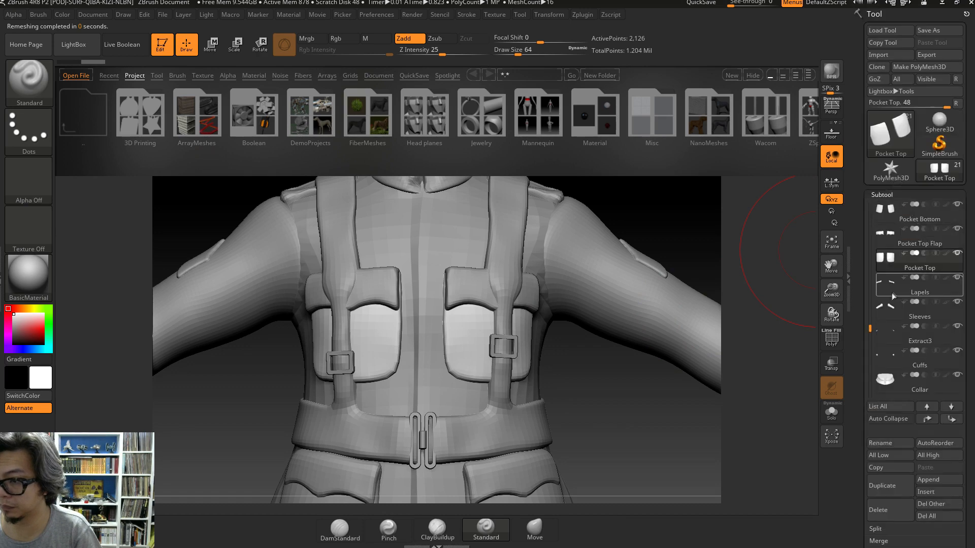
- Select the Lapels subtool and remesh it with ZRemesher at a target polygon count of 0.25
left_click(891, 293)
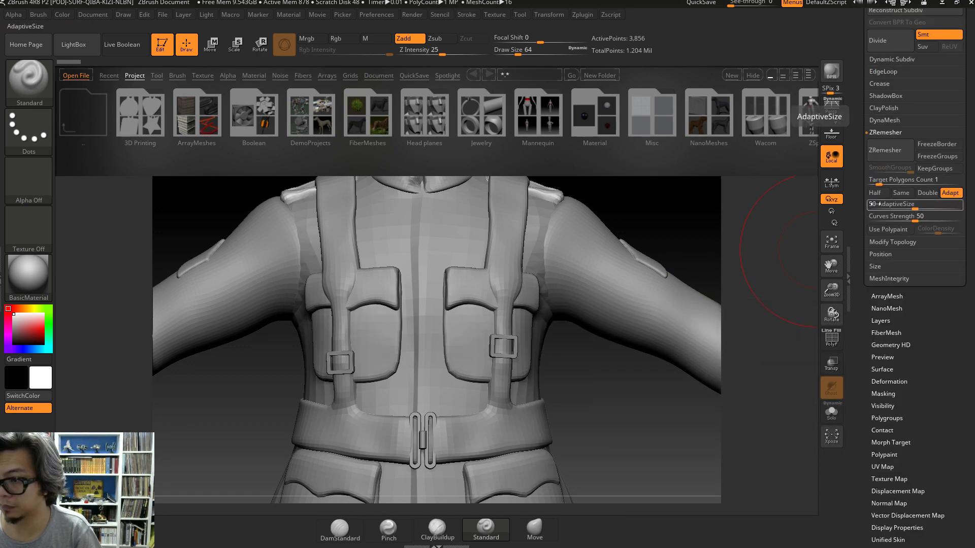
left_click(869, 183)
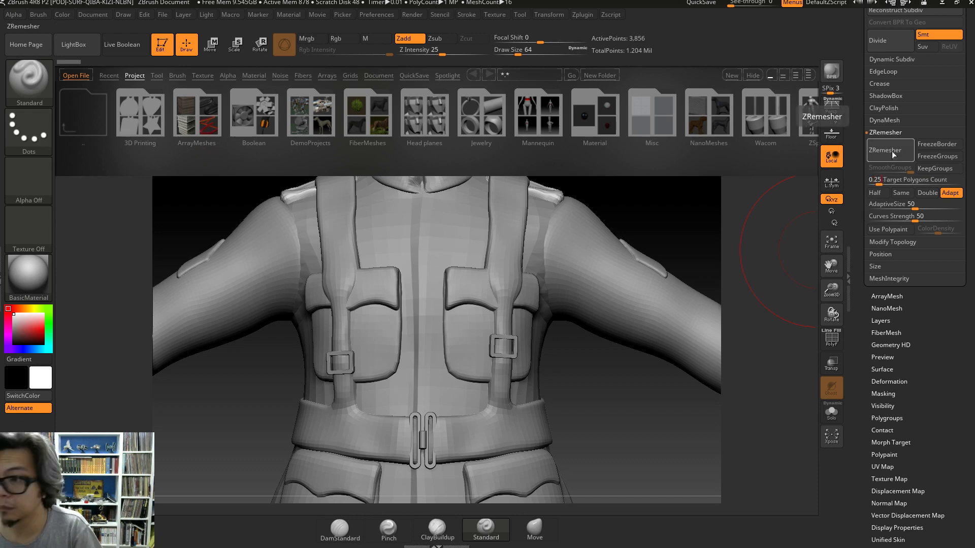
left_click_drag(970, 124, 970, 370)
left_click(890, 188)
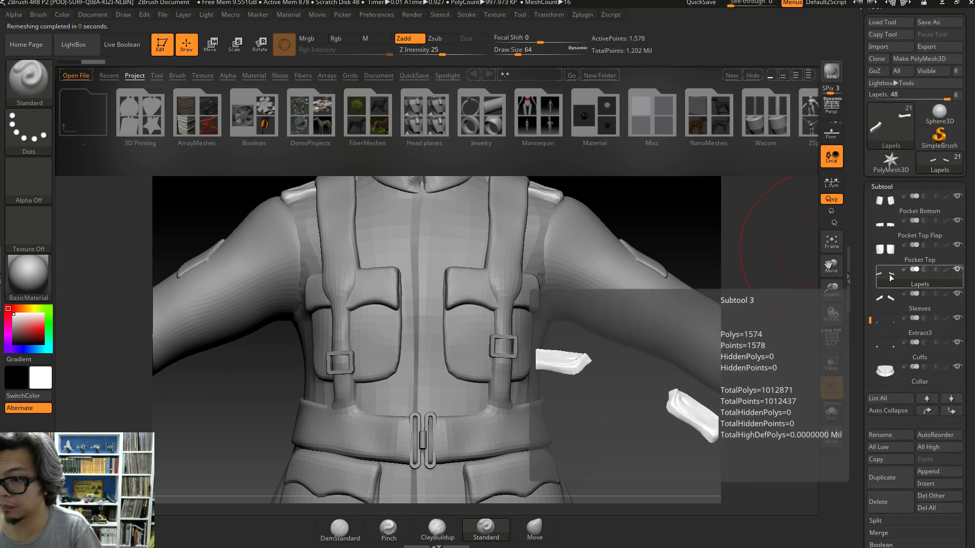
- Select the Sleeves subtool and remesh it with ZRemesher at a target polygon count of 1
left_click_drag(654, 239, 617, 421, "alt")
left_click(910, 304)
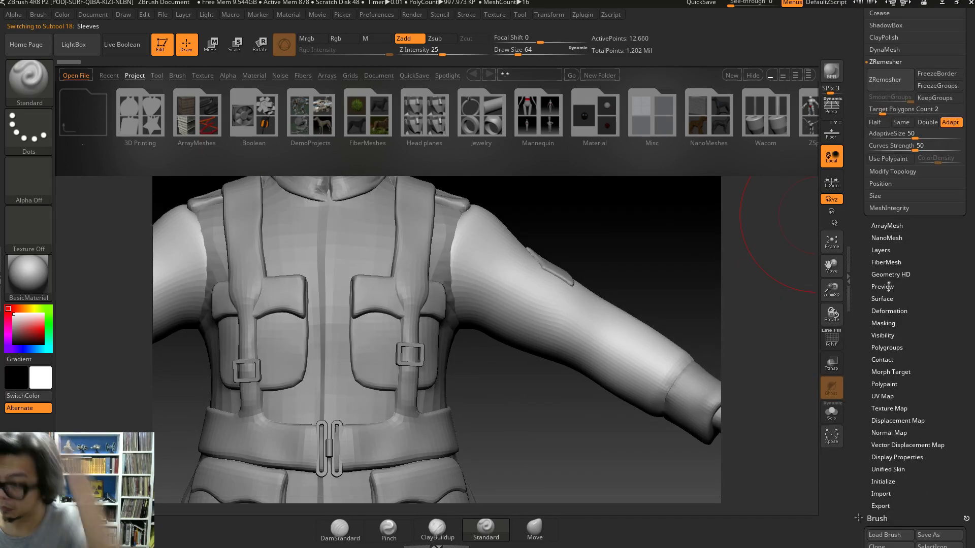
left_click(888, 85)
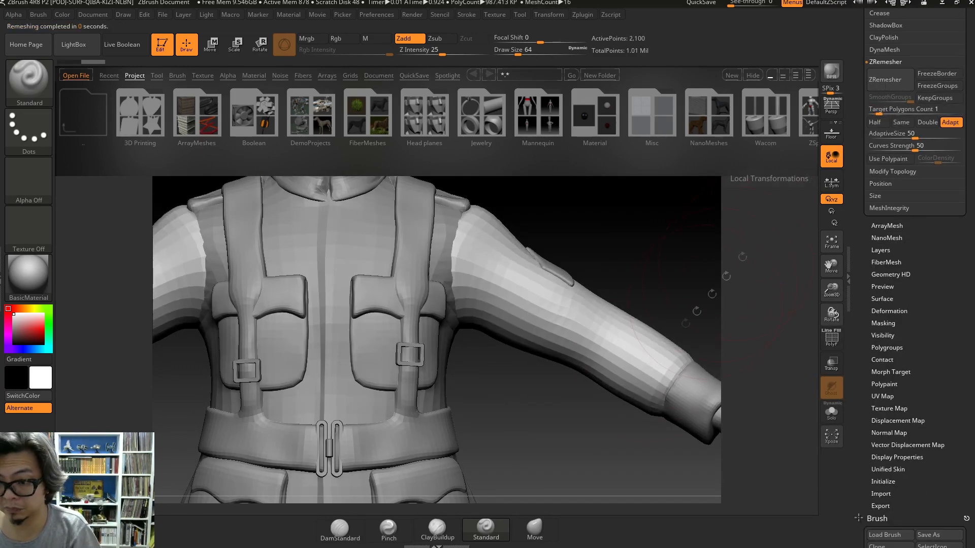
left_click_drag(965, 163, 965, 417)
- Select the upper-sleeve patches subtool Extract3 and remesh it with ZRemesher at a target polygon count of 0.2
left_click_drag(617, 269, 621, 292, "alt")
key("n")
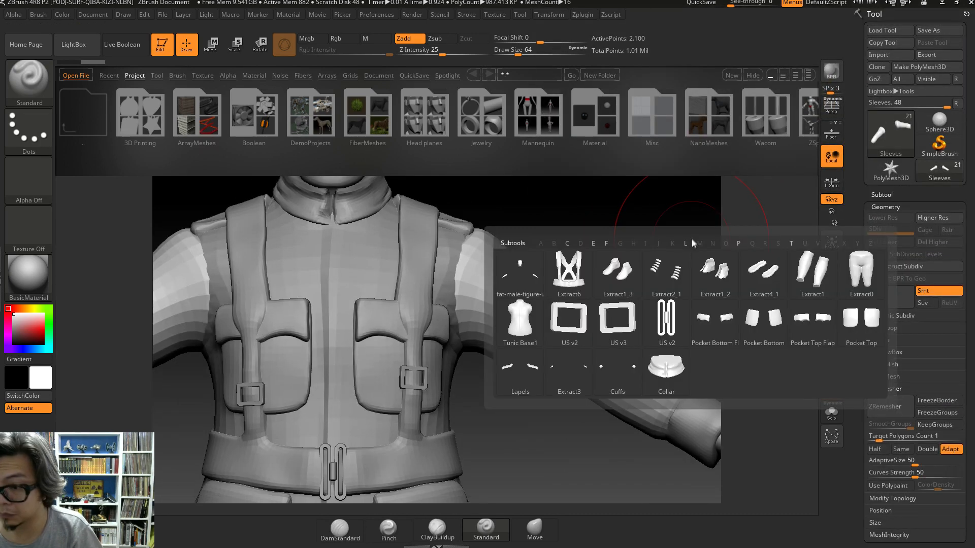
left_click(567, 371)
left_click(872, 437)
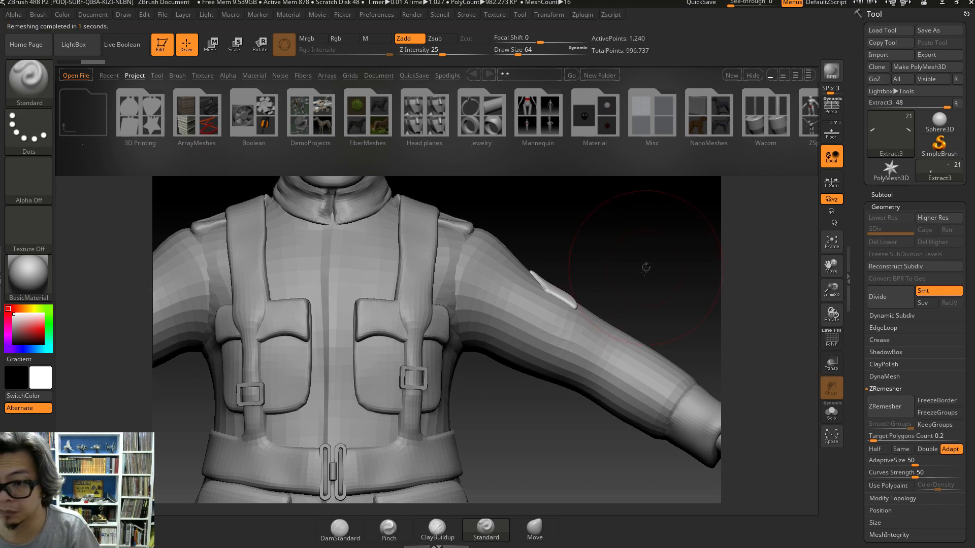
- Select the Cuffs subtool and remesh it with ZRemesher at a target polygon count of 0.2
left_click(881, 195)
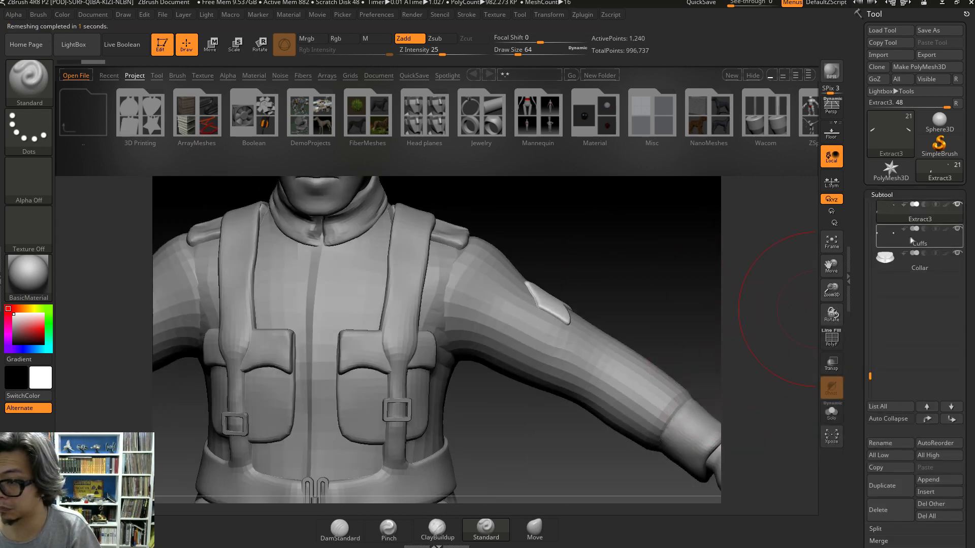
left_click(920, 236)
left_click(882, 194)
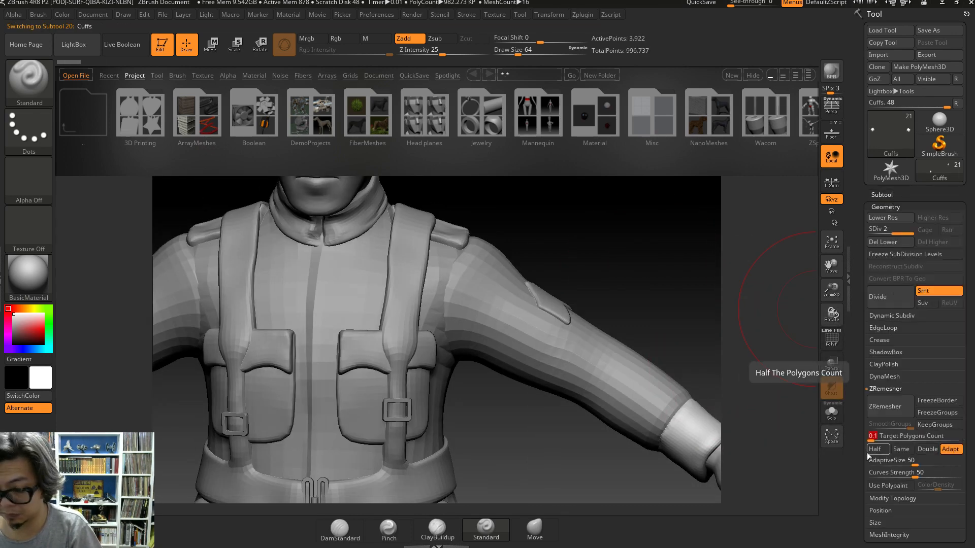
left_click(888, 410)
mouse_move(660, 312)
left_mouse_down()
mouse_move(581, 245)
mouse_move(659, 330)
left_mouse_up()
left_click_drag(607, 299, 646, 183, "alt")
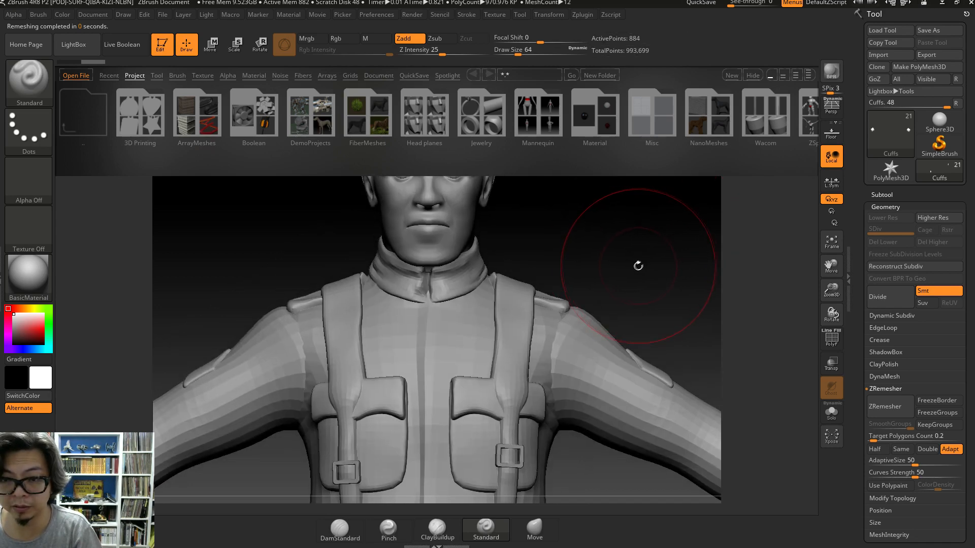
- Select the Collar subtool and remesh it with ZRemesher at a target polygon count of 0.5
left_click(890, 195)
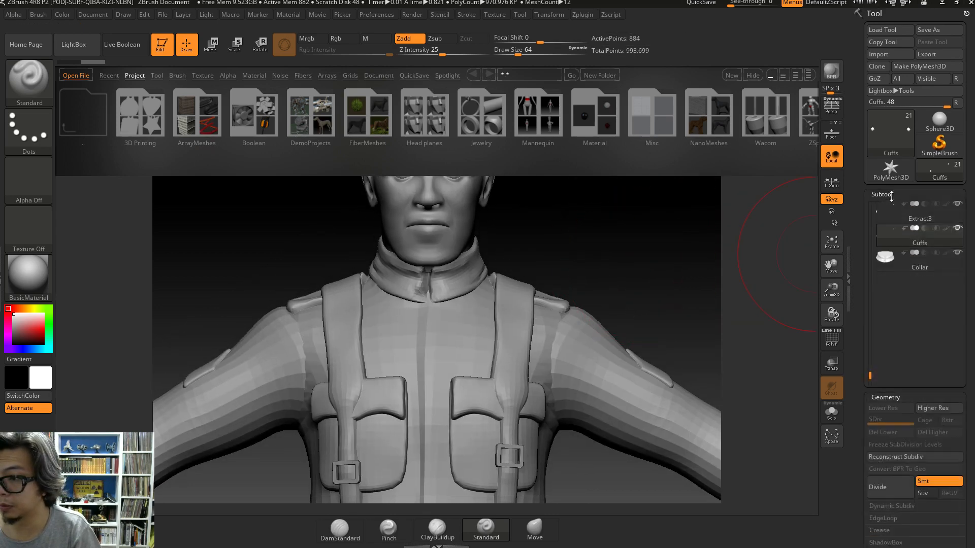
left_click(909, 260)
left_click_drag(969, 374, 887, 222)
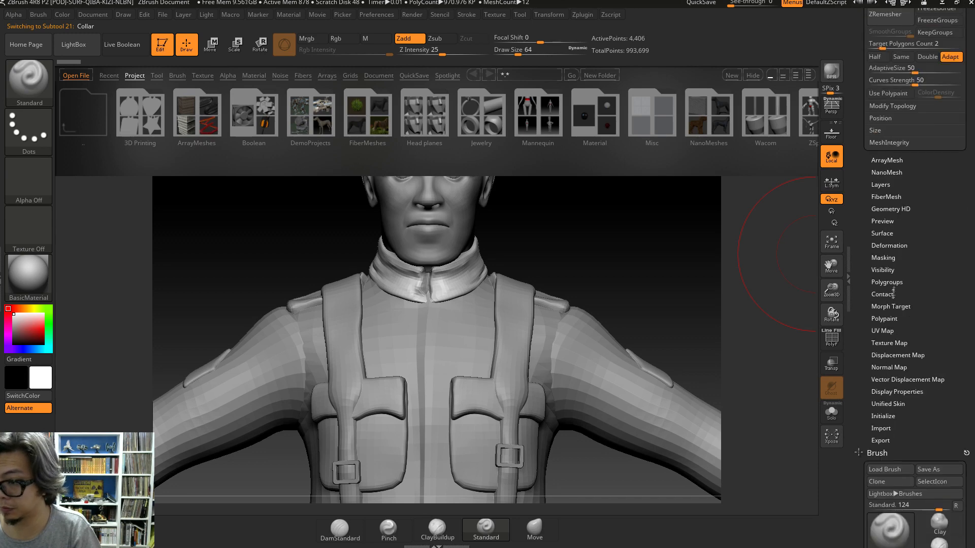
scroll(892, 293, "up", 3)
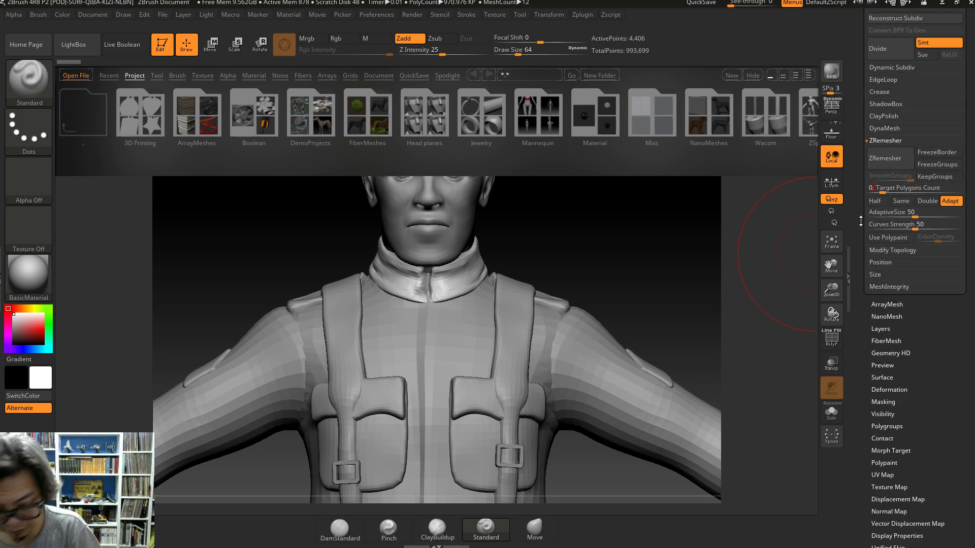
left_click(894, 162)
mouse_move(648, 279)
left_mouse_down()
mouse_move(662, 289)
mouse_move(648, 279)
left_mouse_up()
left_click_drag(609, 503, 576, 180, "alt")
left_click_drag(600, 412, 608, 271, "alt")
left_click_drag(598, 402, 604, 219, "alt")
left_click_drag(601, 354, 624, 274, "alt")
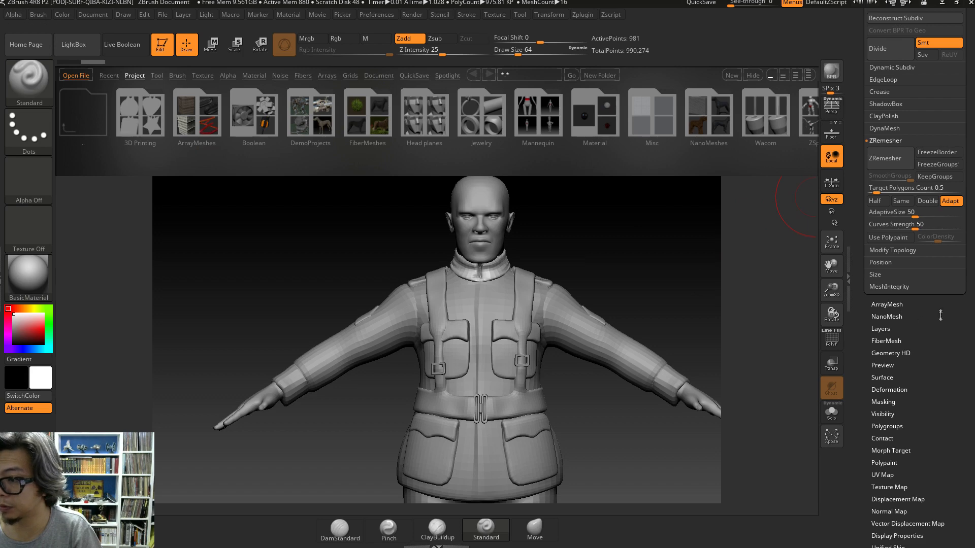
- Hide the harness and lower-body subtools, from Extract6 through Extract0 in the subtool list
scroll(941, 316, "up", 5)
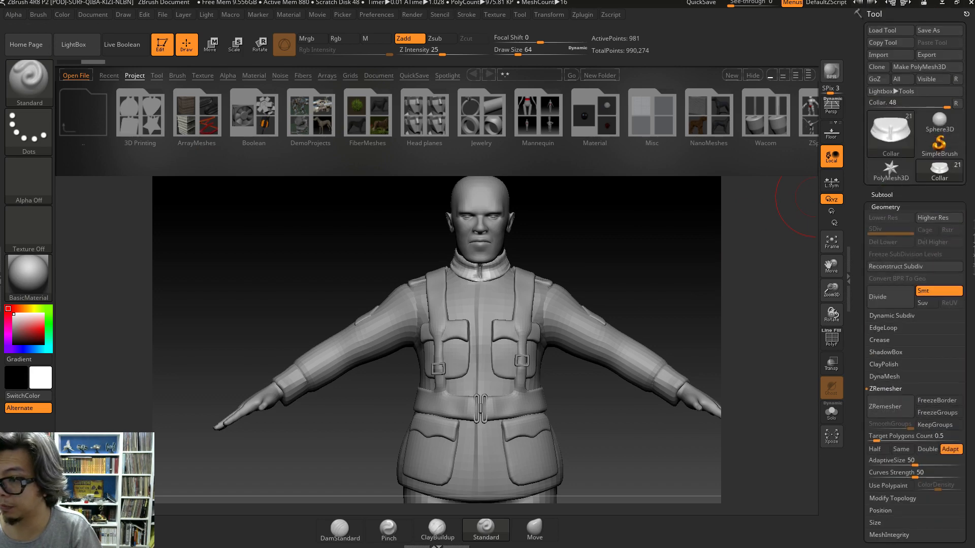
left_click(882, 194)
left_click(887, 215)
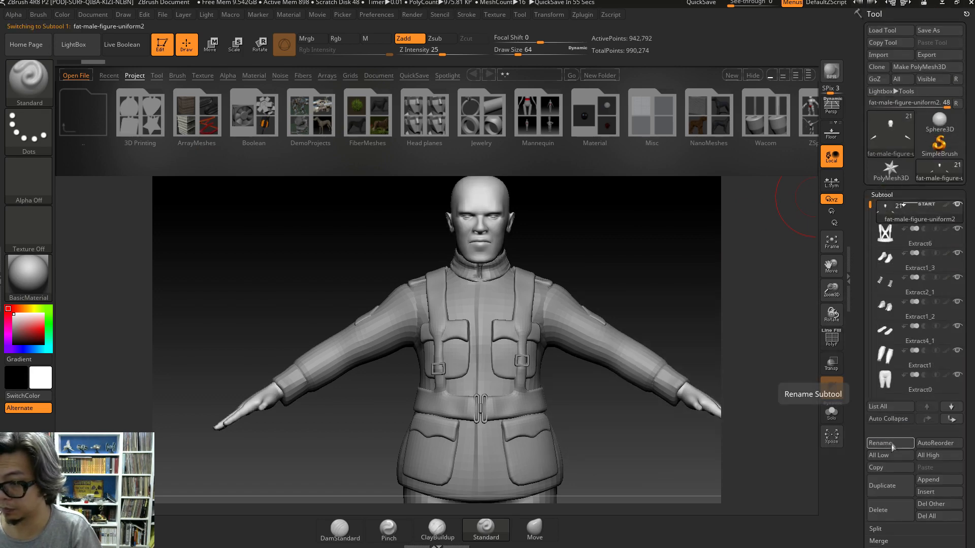
left_click(957, 229)
left_click(957, 229)
left_click_drag(957, 229, 957, 314)
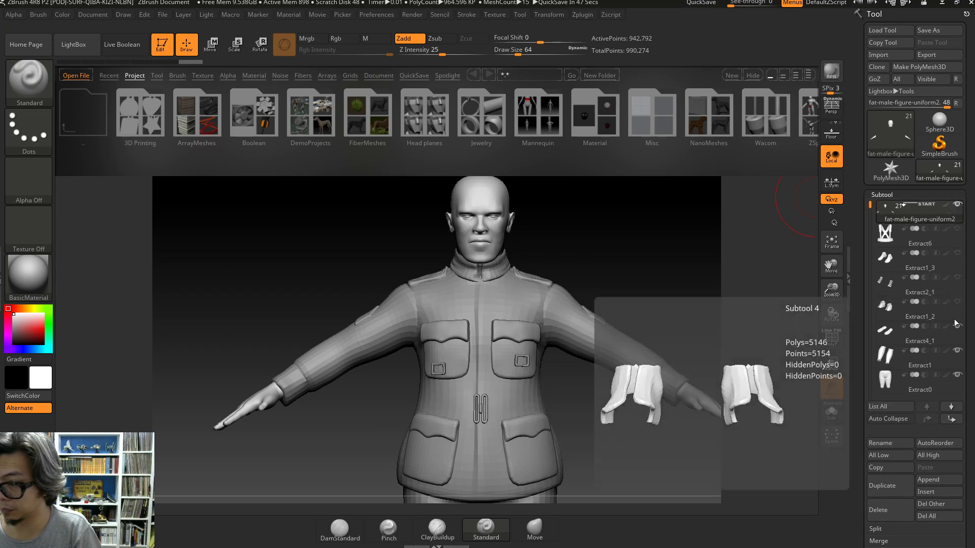
left_click(919, 384)
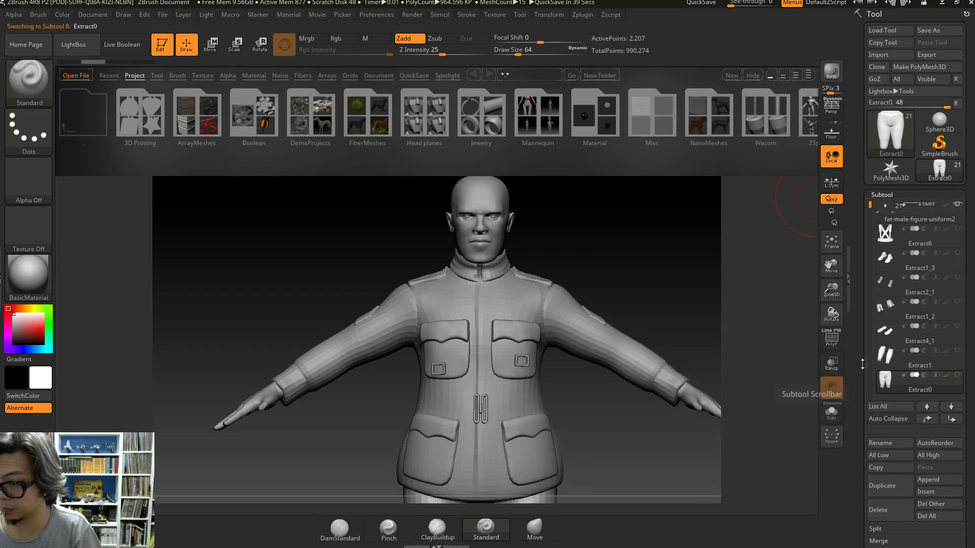
- Hide the tunic, buckles, pockets, lapels, sleeves, cuffs and collar subtools, and select the body subtool fat-male-figure-uniform2
left_click_drag(863, 364, 870, 373)
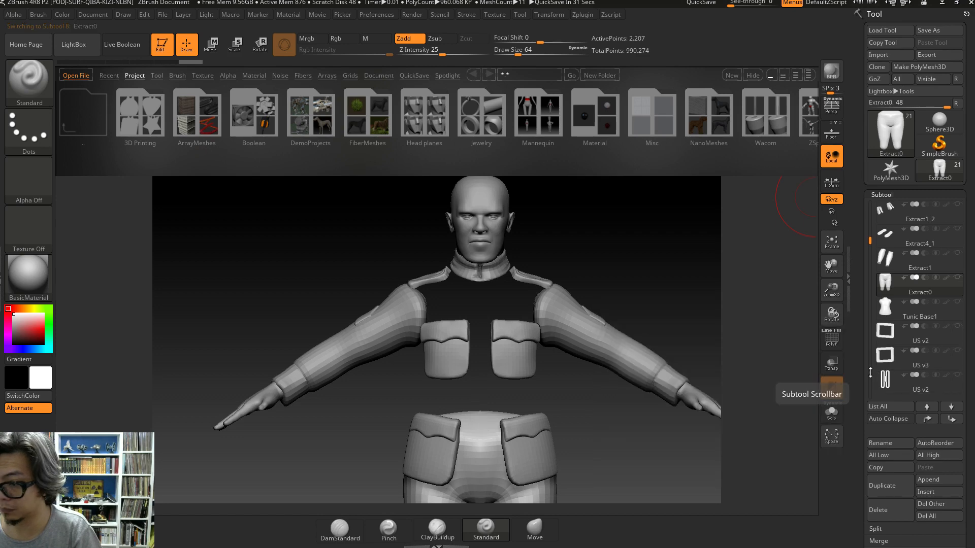
left_click(870, 372)
left_click_drag(957, 253, 957, 326)
left_click(959, 237)
left_click_drag(870, 237, 871, 291)
left_click_drag(957, 277, 958, 327)
left_click(959, 355)
mouse_move(871, 290)
left_mouse_down()
mouse_move(870, 350)
mouse_move(870, 205)
mouse_move(870, 297)
left_mouse_up()
left_click(957, 229)
left_click(886, 208)
- Set the draw size to 16 and smooth the uneven surface around the wrist of the hand
left_click_drag(675, 307, 612, 311)
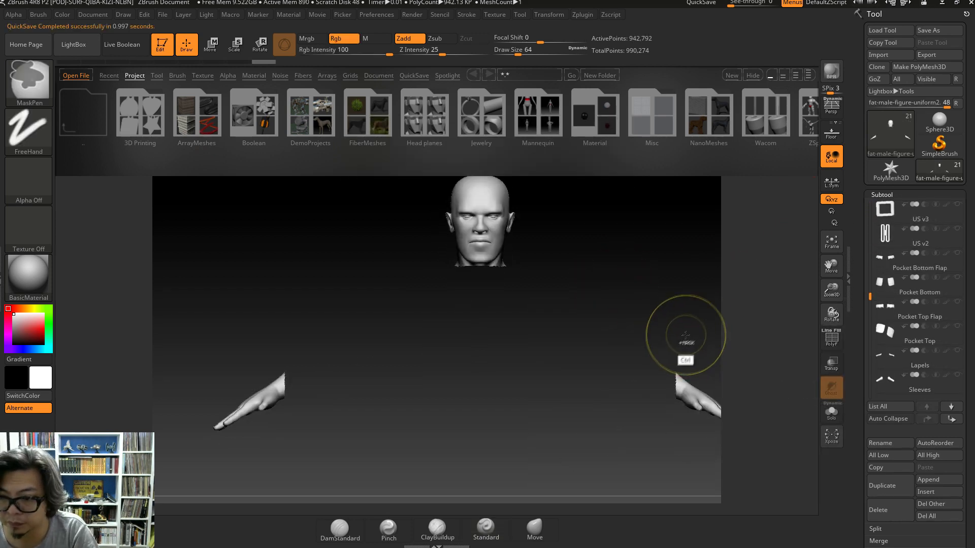
left_click_drag(685, 337, 620, 279, "alt")
left_click_drag(615, 339, 627, 316, "ctrl")
right_click(626, 330, "ctrl")
left_click_drag(664, 448, 588, 424)
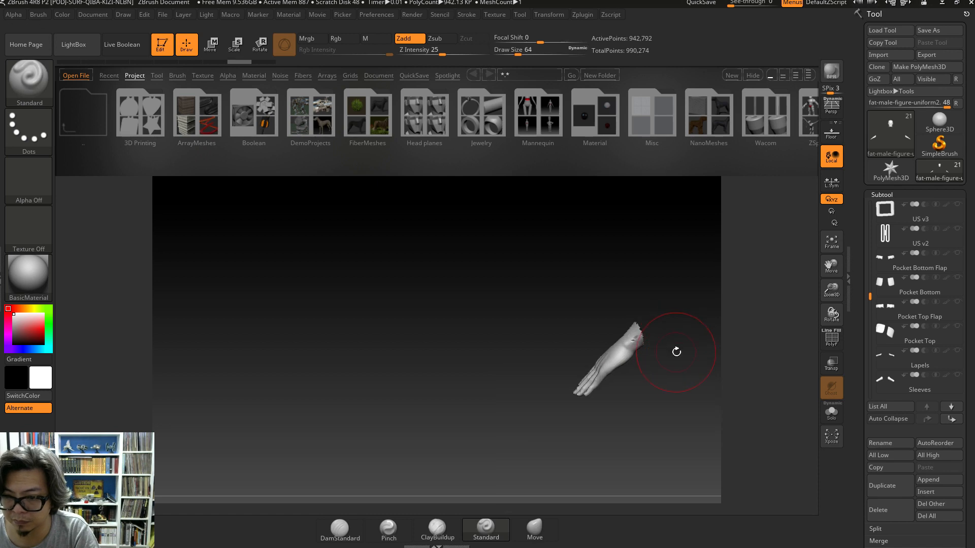
left_click_drag(675, 350, 662, 401)
right_click(690, 346)
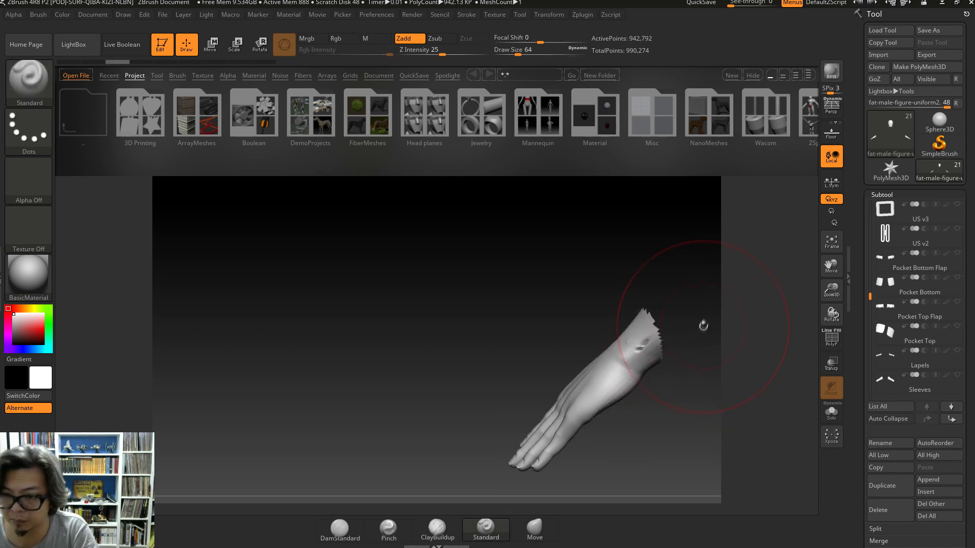
key("s")
mouse_move(672, 403)
left_mouse_down()
mouse_move(660, 405)
mouse_move(685, 397)
left_mouse_up()
mouse_move(658, 350)
left_mouse_down("shift")
mouse_move(652, 357)
mouse_move(731, 368)
mouse_move(683, 345)
left_mouse_up("shift")
- Set the draw size to 12 and remesh the body subtool with ZRemesher using the Half option
left_click_drag(968, 277, 968, 196)
left_click(885, 526)
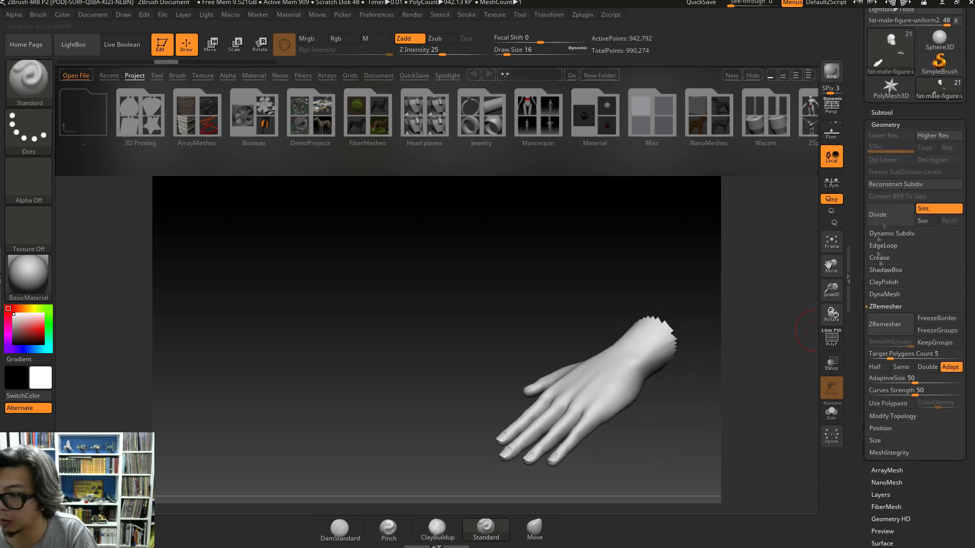
left_click(891, 416)
left_click(937, 392)
mouse_move(752, 350)
left_mouse_down()
mouse_move(680, 338)
mouse_move(701, 325)
mouse_move(703, 355)
left_mouse_up()
key("s")
left_click(676, 292)
mouse_move(669, 299)
left_mouse_down("shift")
mouse_move(703, 368)
mouse_move(653, 280)
mouse_move(507, 345)
mouse_move(566, 352)
mouse_move(540, 373)
mouse_move(561, 278)
mouse_move(591, 256)
left_mouse_up("shift")
left_click(887, 307)
left_click(884, 324)
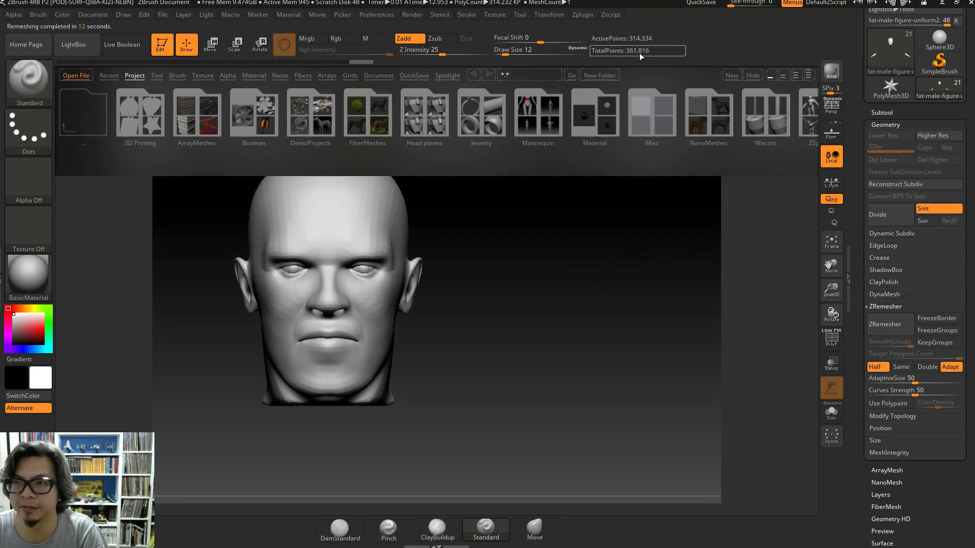
- Check the detail of the remeshed head and hand, and run ZRemesher again with Half on the body
left_click_drag(570, 272, 561, 289)
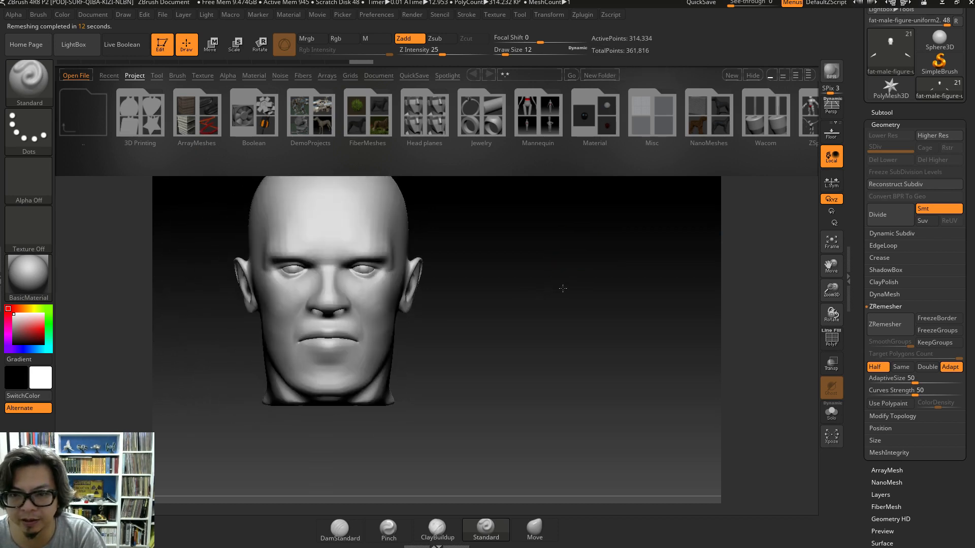
left_click_drag(492, 296, 629, 323, "alt")
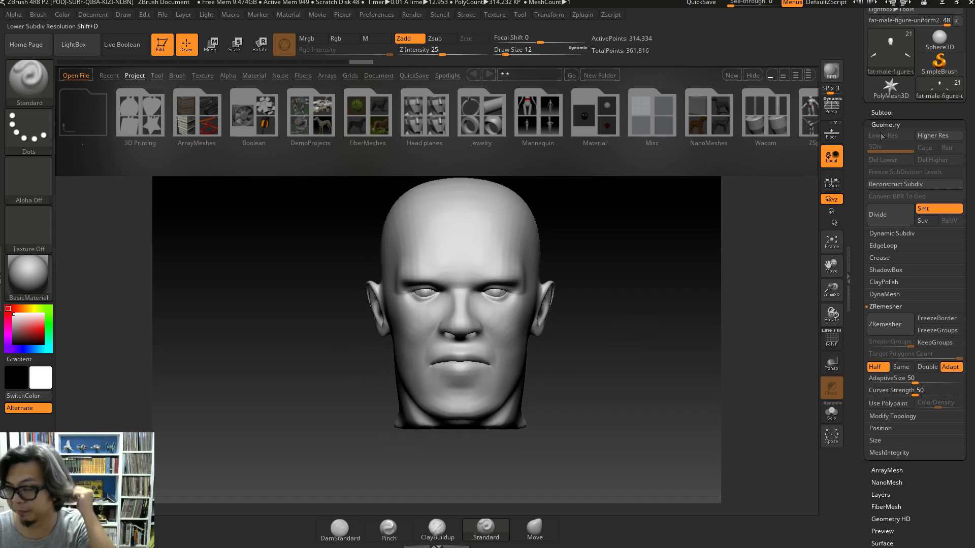
left_click_drag(628, 380, 544, 245, "alt")
left_click_drag(500, 423, 692, 297, "alt")
left_click_drag(518, 381, 611, 455)
left_click_drag(554, 467, 550, 246, "alt")
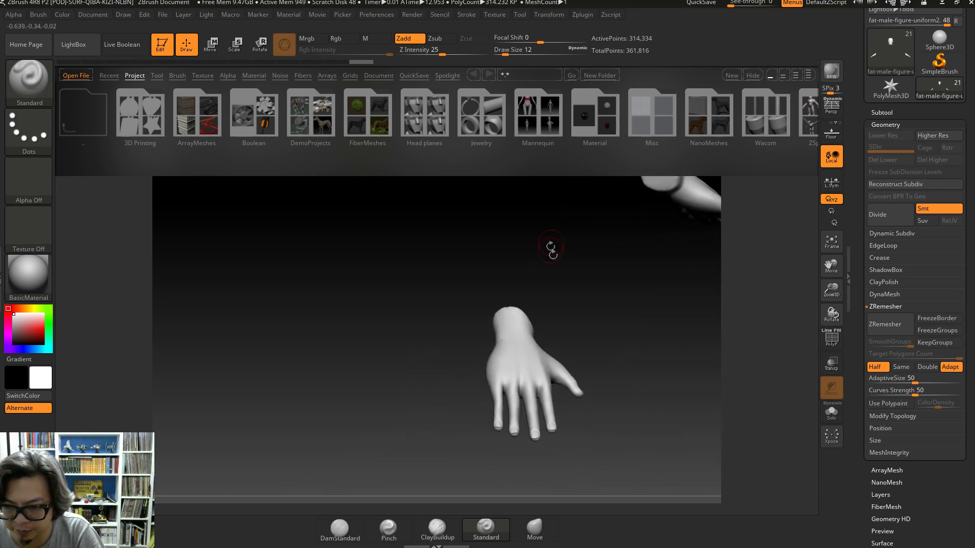
mouse_move(618, 331)
left_mouse_down()
mouse_move(548, 313)
mouse_move(692, 333)
left_mouse_up()
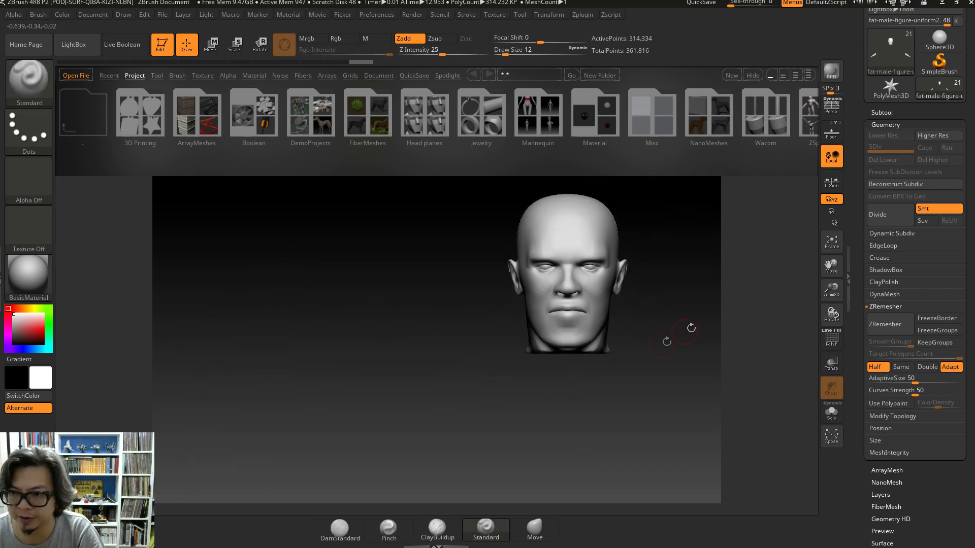
left_click(893, 327)
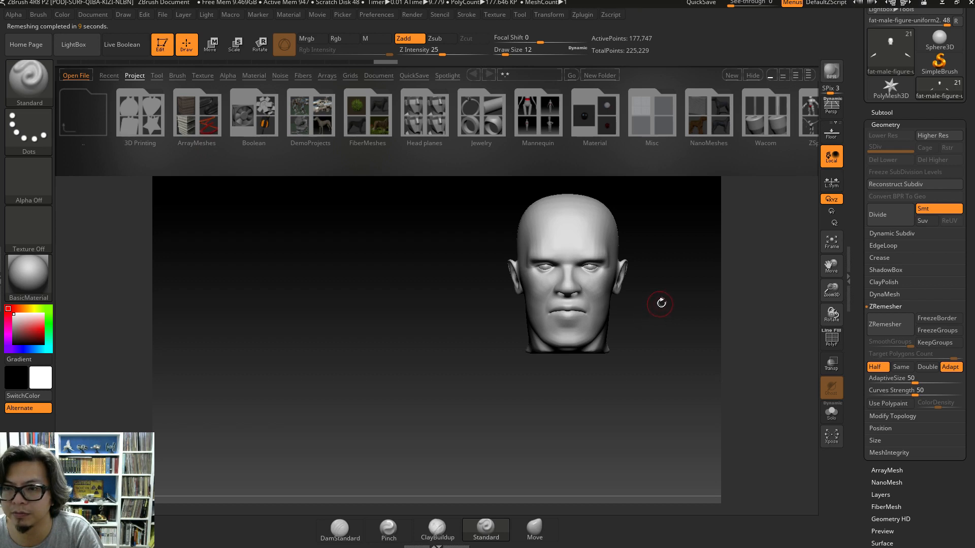
- Check the polygon count of the body subtool and examine the reduced head and hands
left_click(883, 113)
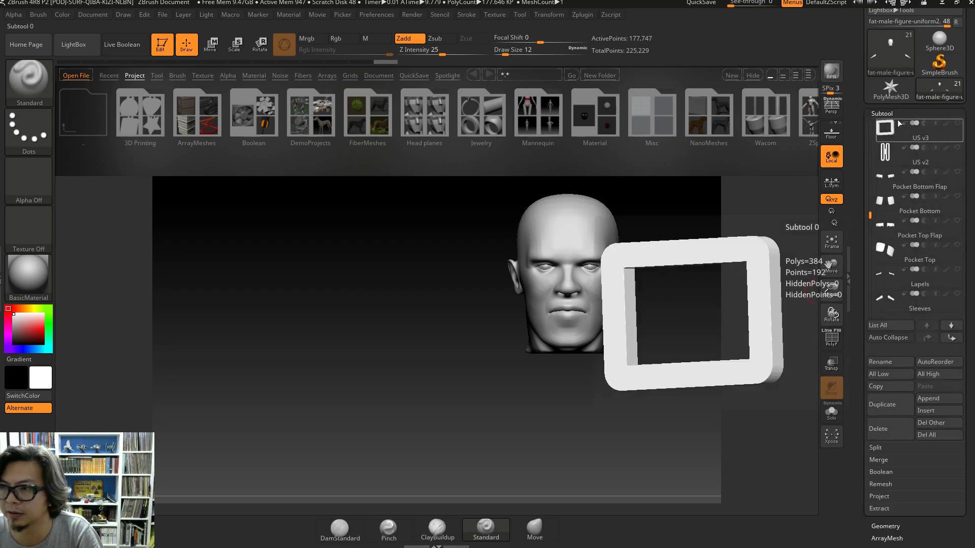
scroll(893, 229, "up", 5)
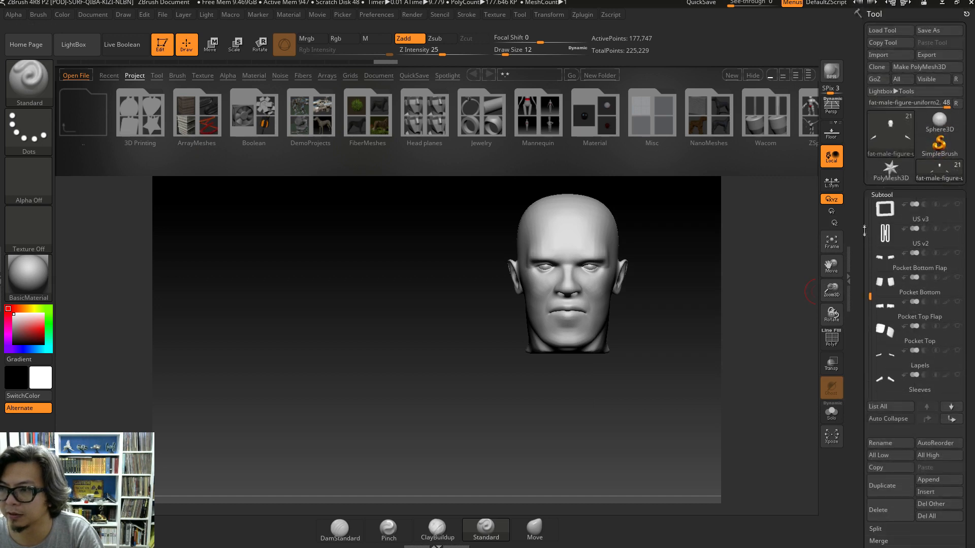
mouse_move(889, 215)
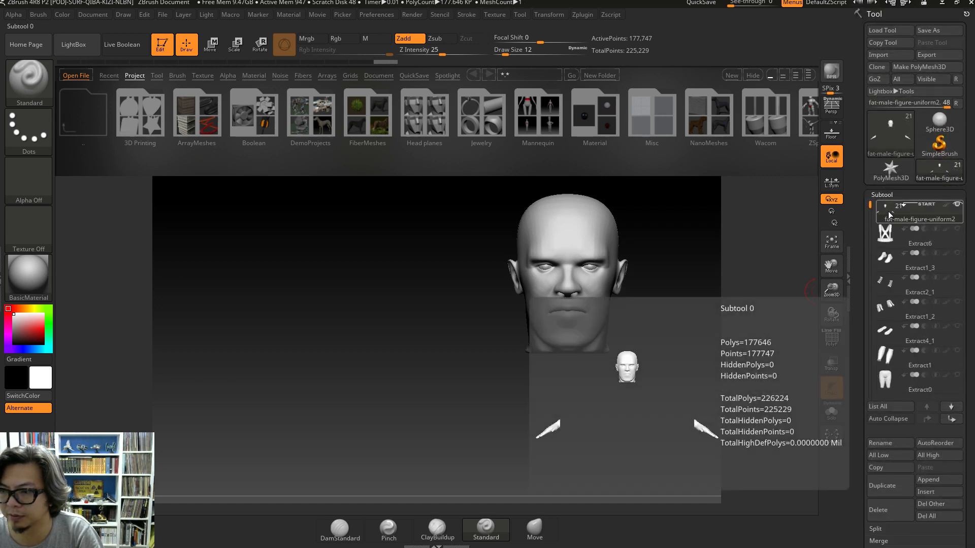
left_click_drag(678, 325, 664, 454, "alt")
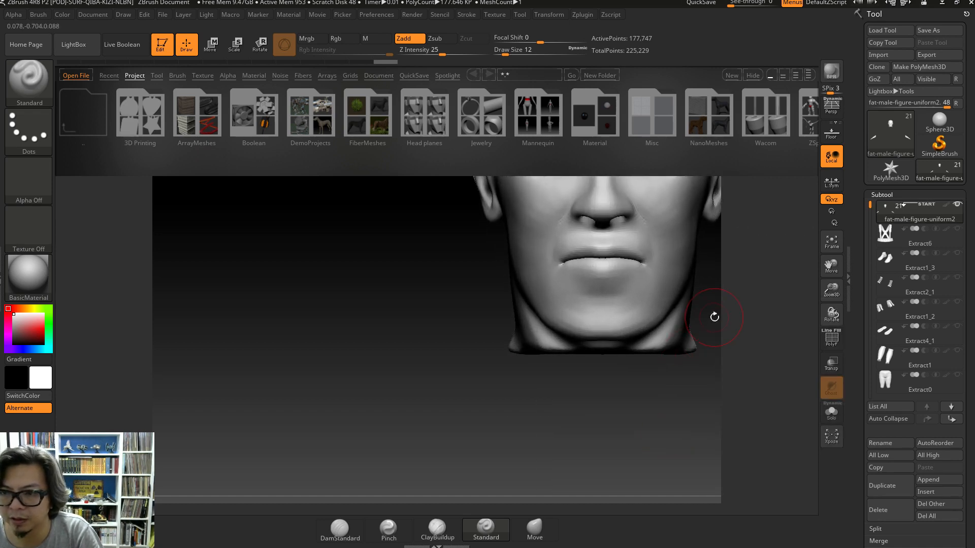
key("shift")
mouse_move(718, 317)
left_mouse_down("alt")
mouse_move(609, 436)
mouse_move(634, 422)
mouse_move(629, 316)
mouse_move(600, 257)
mouse_move(599, 311)
mouse_move(595, 301)
mouse_move(599, 233)
left_mouse_up("alt")
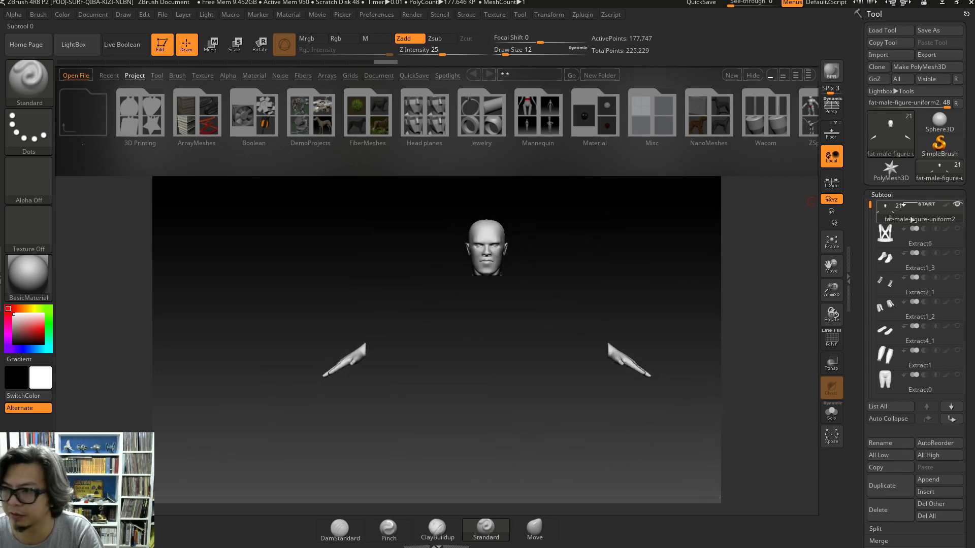
- Show the harness, footwear, leg and trouser subtools again, from Extract6 through Extract0
left_click(957, 229)
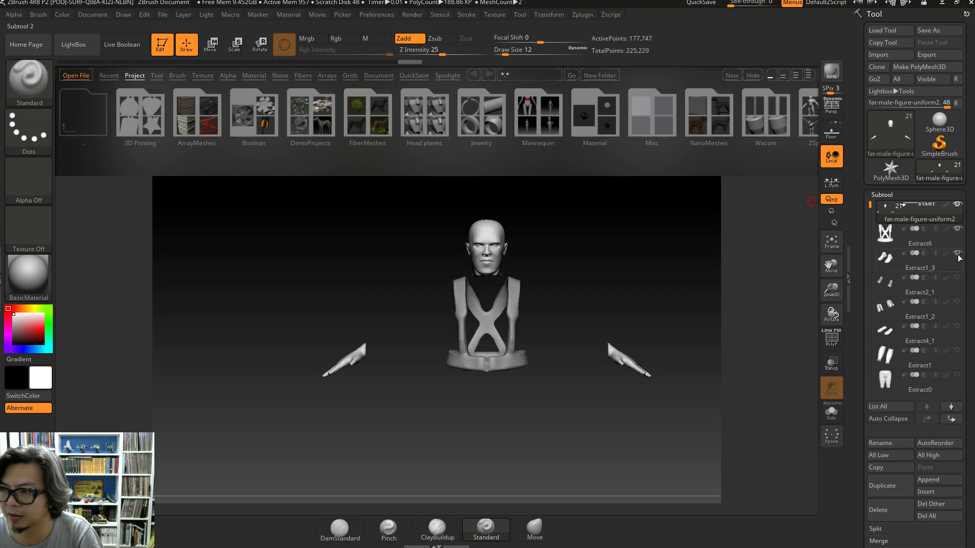
left_click(957, 278)
left_click(957, 302)
left_click(960, 326)
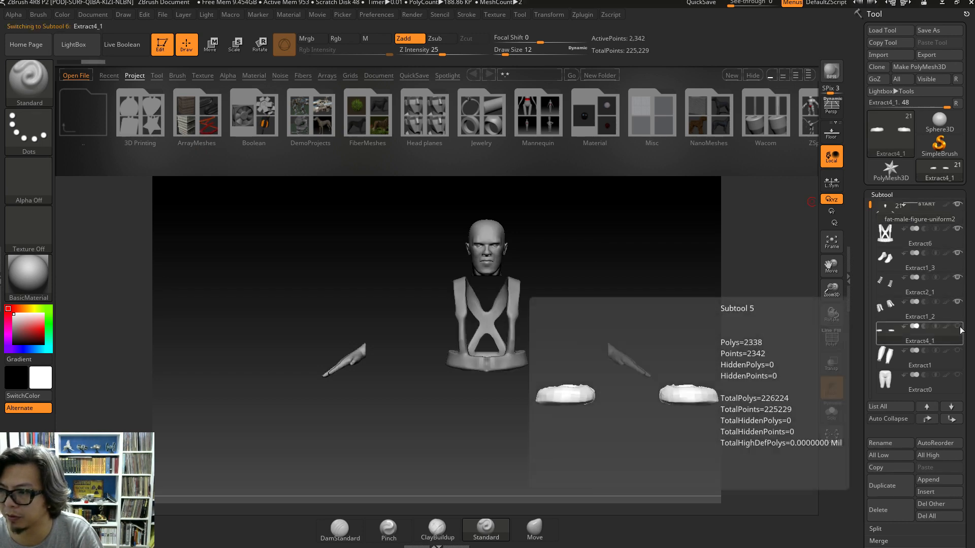
left_click(958, 350)
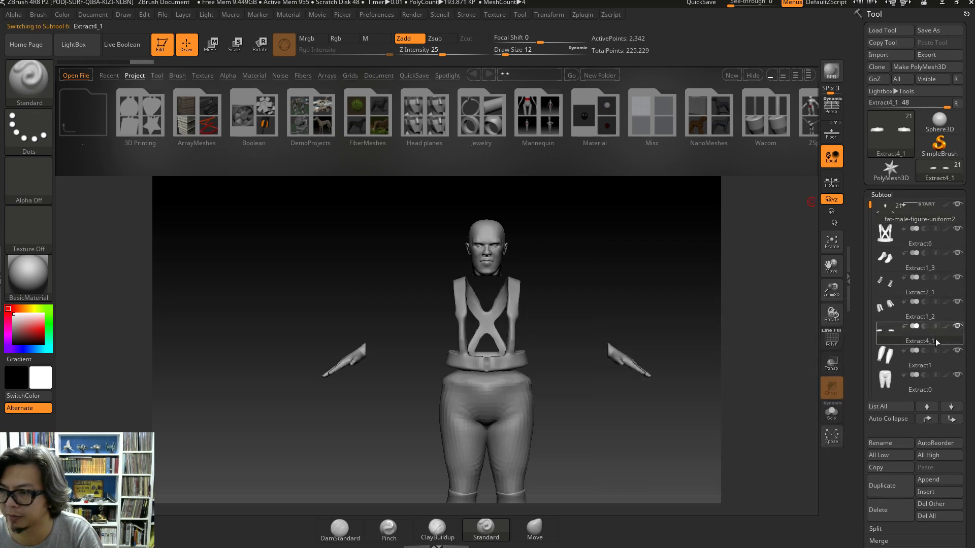
- Show the Sleeves, Extract3, Cuffs, Collar, Lapels and Pocket Top subtools again
left_click(870, 341)
left_click(957, 253)
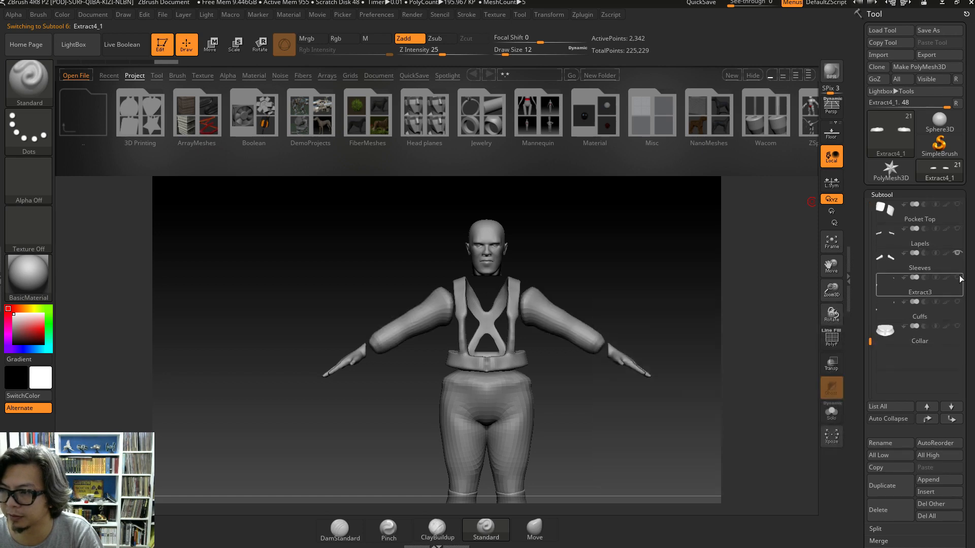
left_click(958, 302)
left_click(957, 327)
left_click(957, 229)
left_click(957, 204)
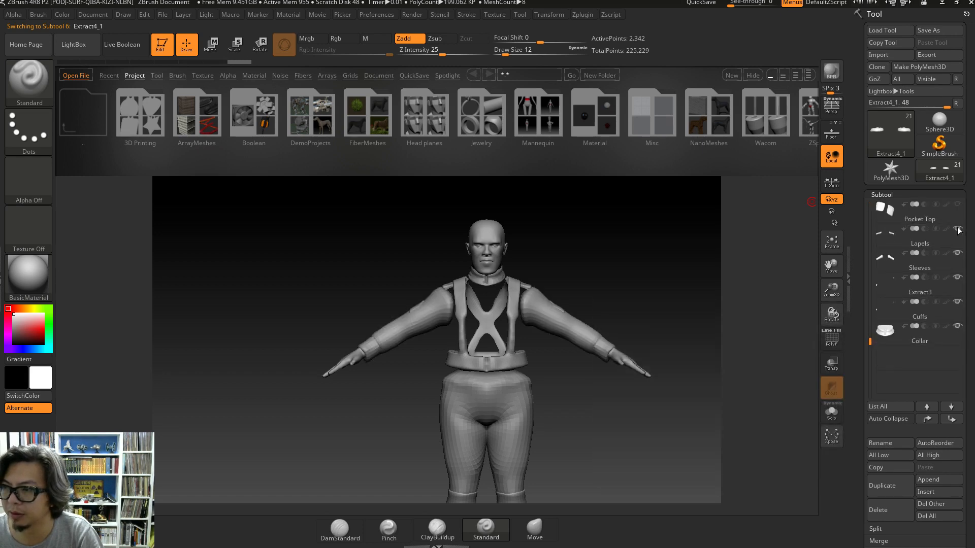
- Show the Tunic Base1, the US buckle subtools, Pocket Bottom Flap, Pocket Bottom and Pocket Top Flap again
left_click(870, 240)
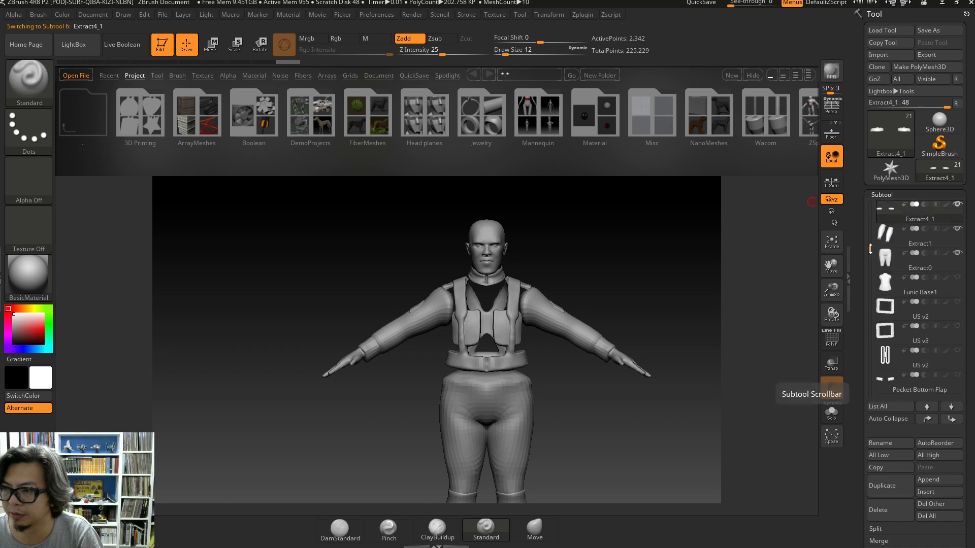
left_click(957, 278)
left_click(957, 302)
left_click(957, 326)
left_click(958, 351)
left_click(954, 377)
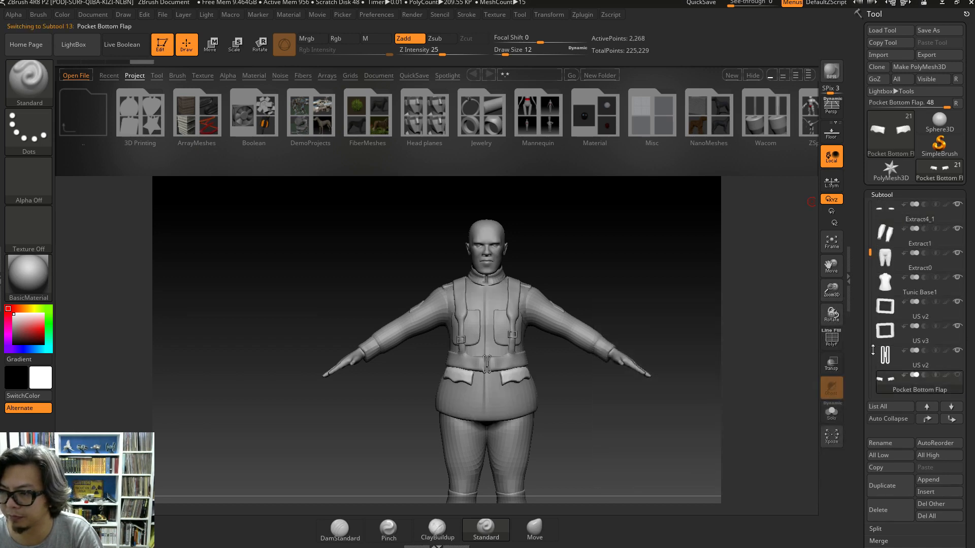
left_click(870, 354)
left_click_drag(869, 349, 870, 302)
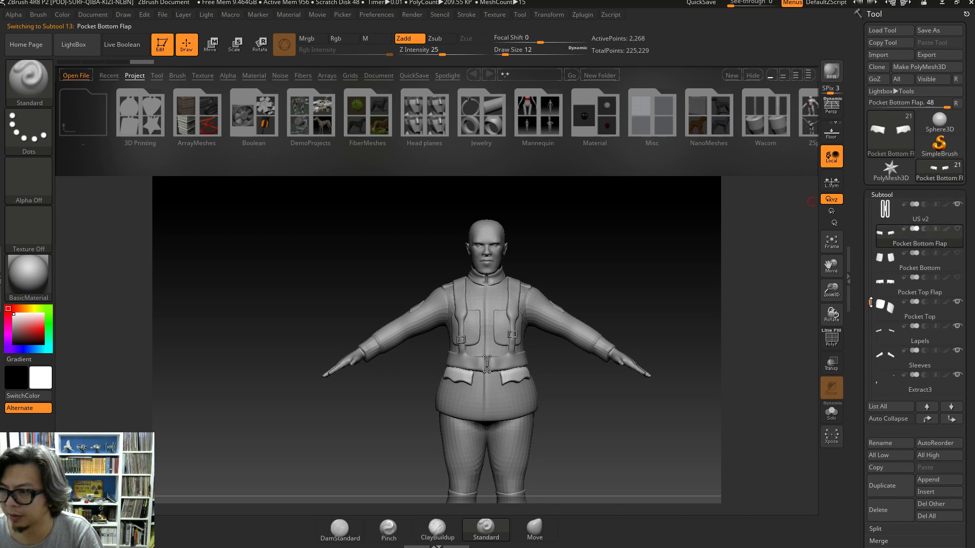
left_click(909, 260)
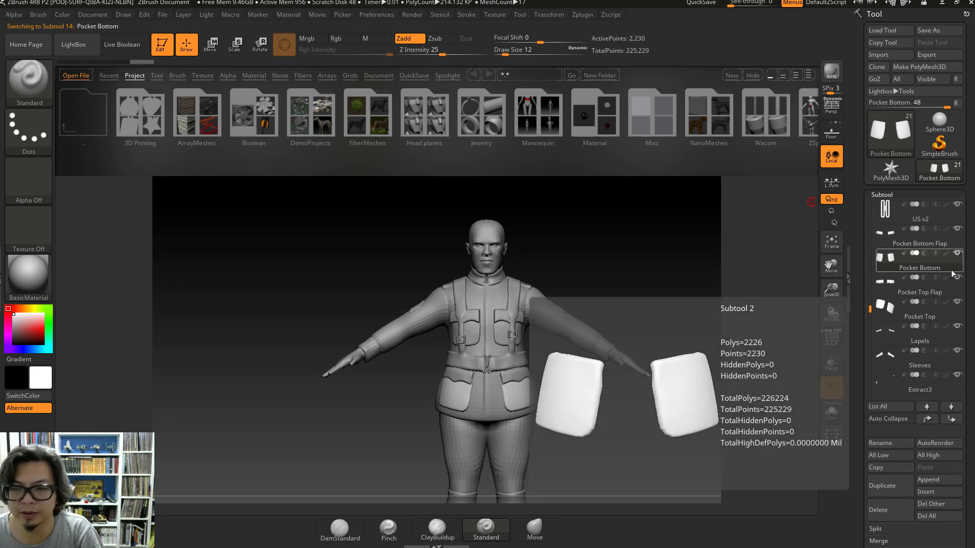
mouse_move(668, 297)
left_mouse_down()
mouse_move(624, 312)
mouse_move(618, 327)
mouse_move(652, 300)
left_mouse_up()
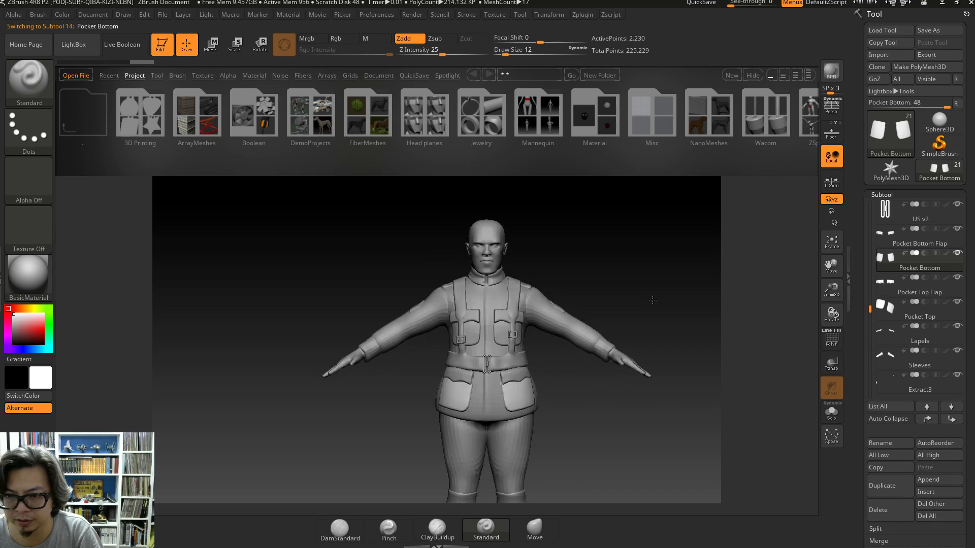
left_click_drag(596, 422, 613, 395, "alt")
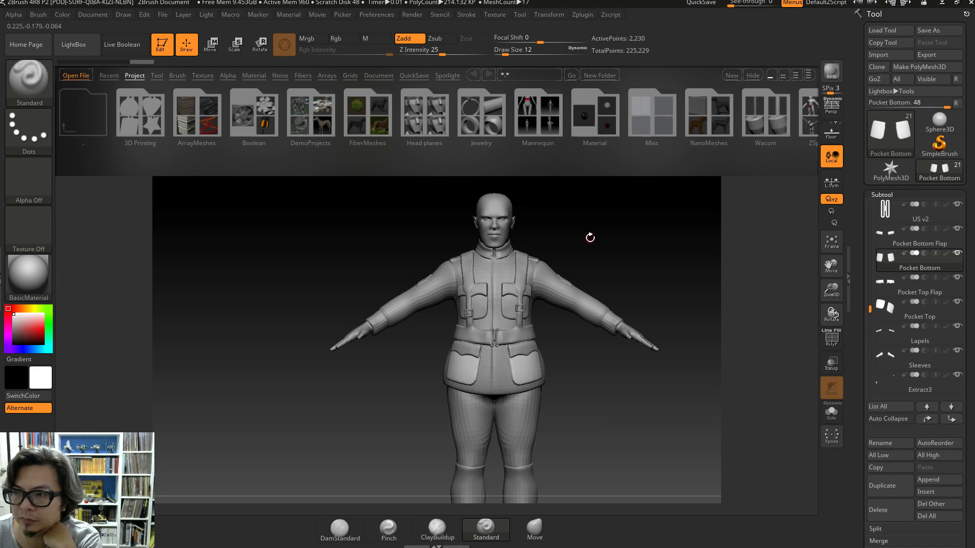
left_click_drag(966, 246, 972, 280)
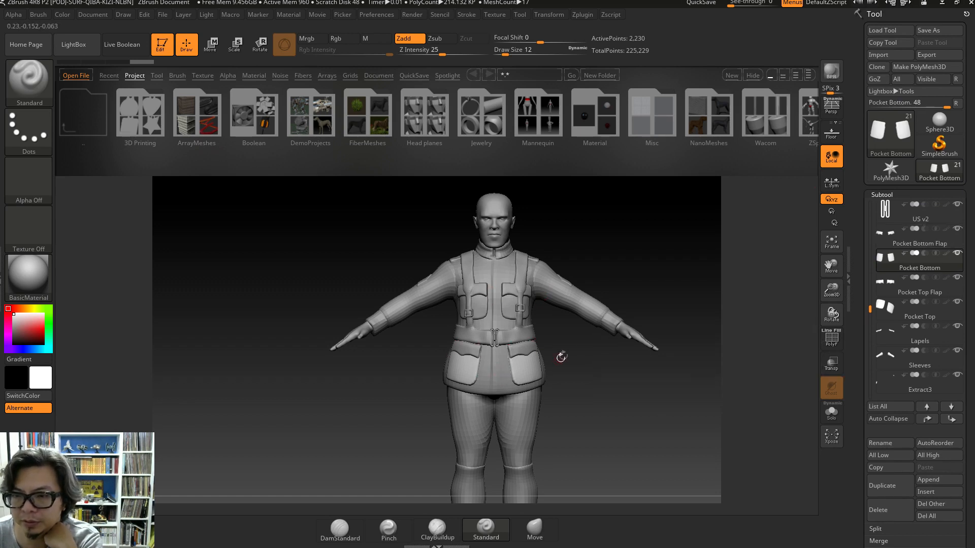
mouse_move(594, 363)
left_mouse_down()
mouse_move(558, 362)
mouse_move(595, 358)
left_mouse_up()
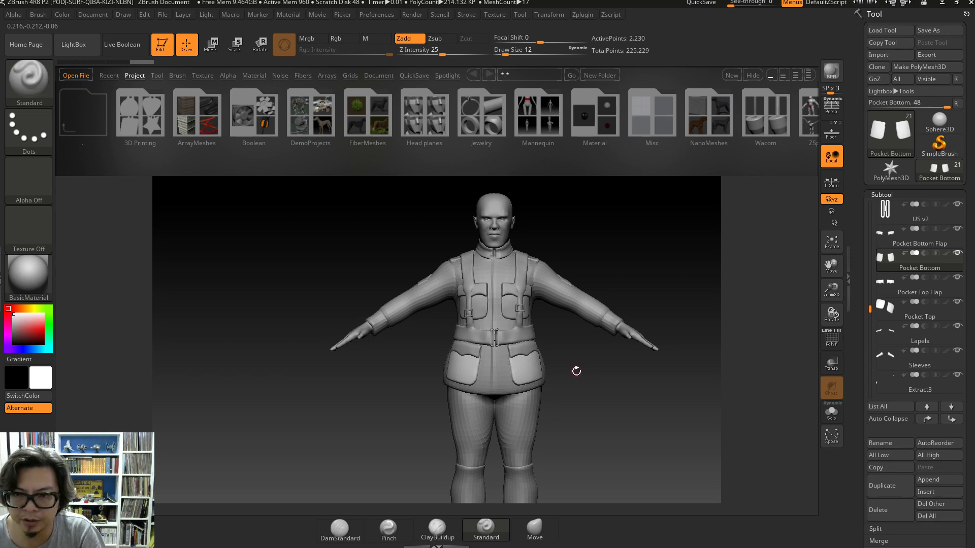
left_click_drag(589, 364, 576, 246, "alt")
left_click_drag(593, 316, 596, 390)
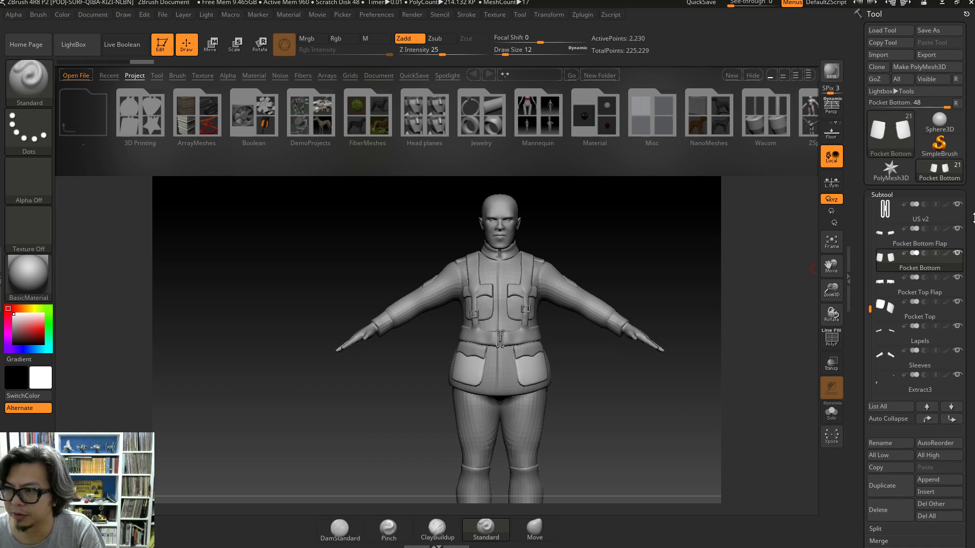
scroll(961, 286, "down", 5)
scroll(961, 285, "up", 5)
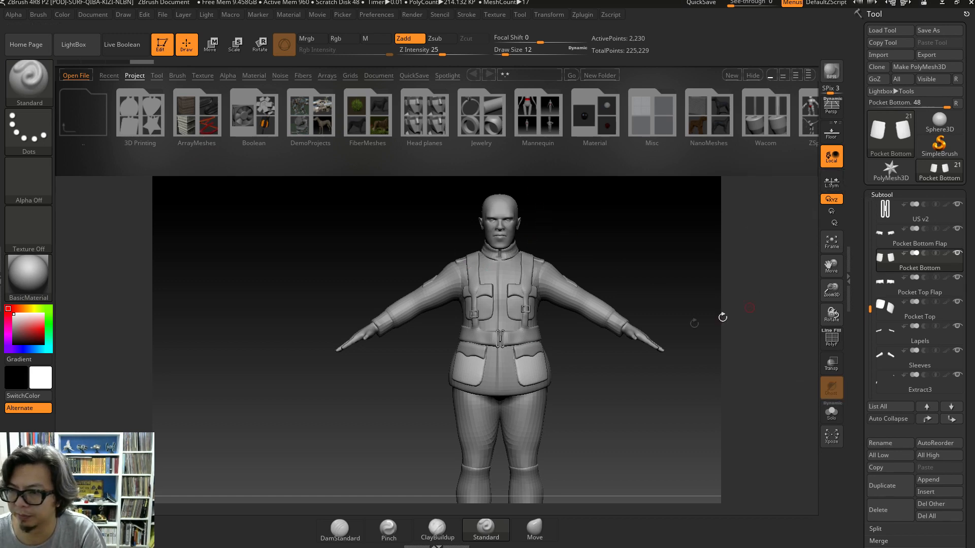
- Save the low-poly uniformed figure as a new ZTool file in the Zbrush folder
left_click_drag(600, 373, 579, 404)
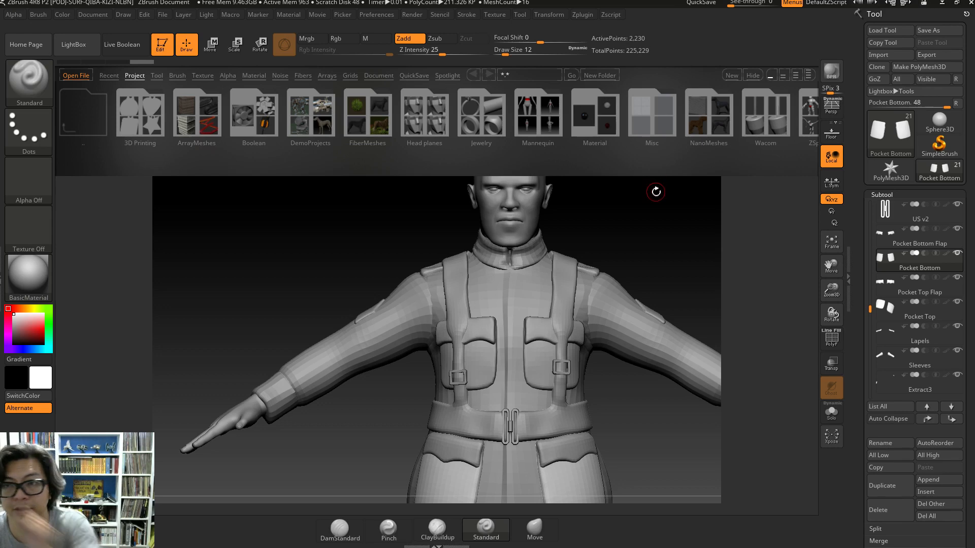
left_click_drag(637, 426, 608, 300, "alt")
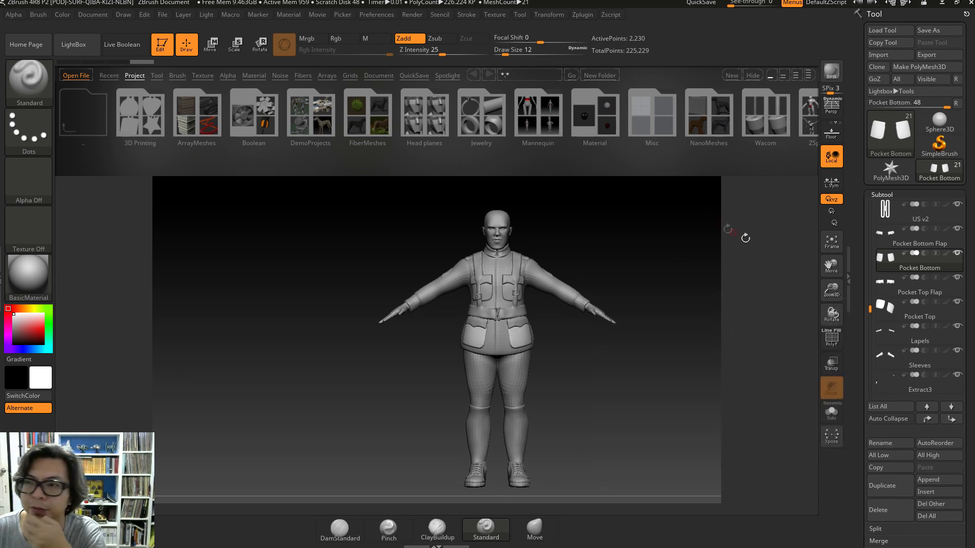
left_click(937, 30)
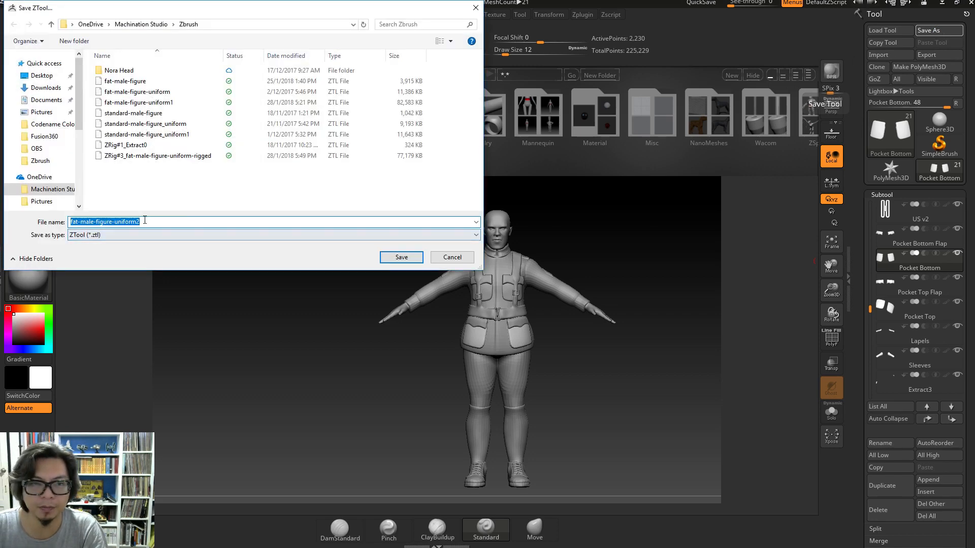
left_click(399, 258)
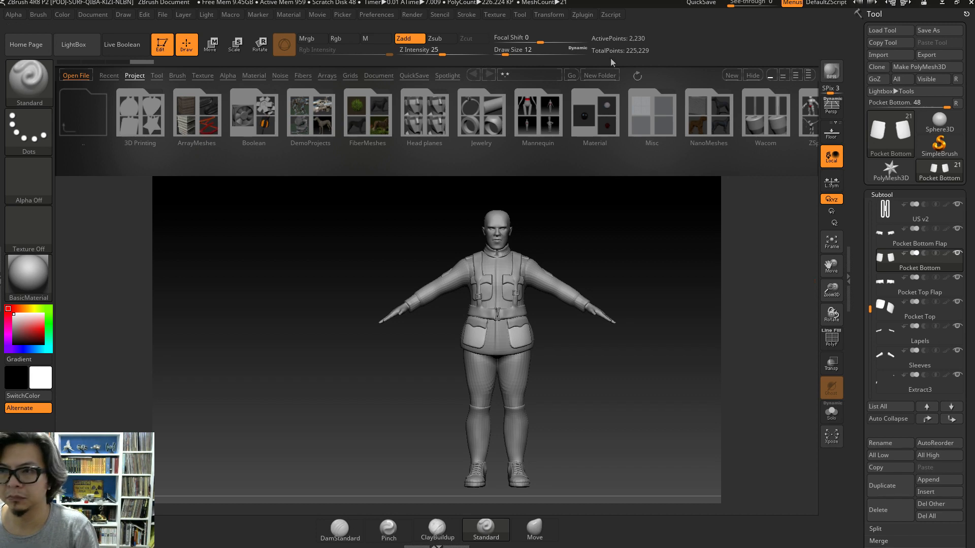
- Create a TPoseMesh of all subtools with Transpose Master, with the ZSphere Rig option enabled
left_click(584, 16)
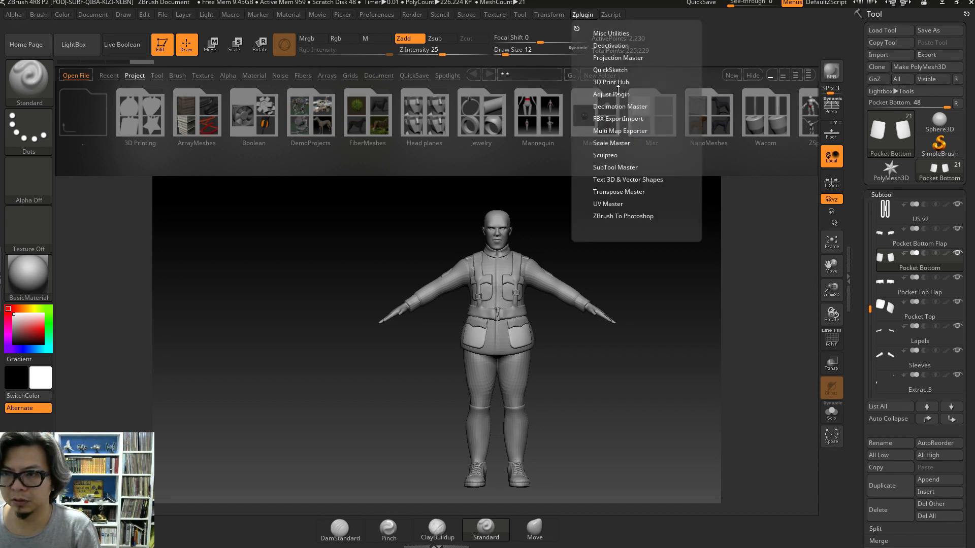
left_click(606, 191)
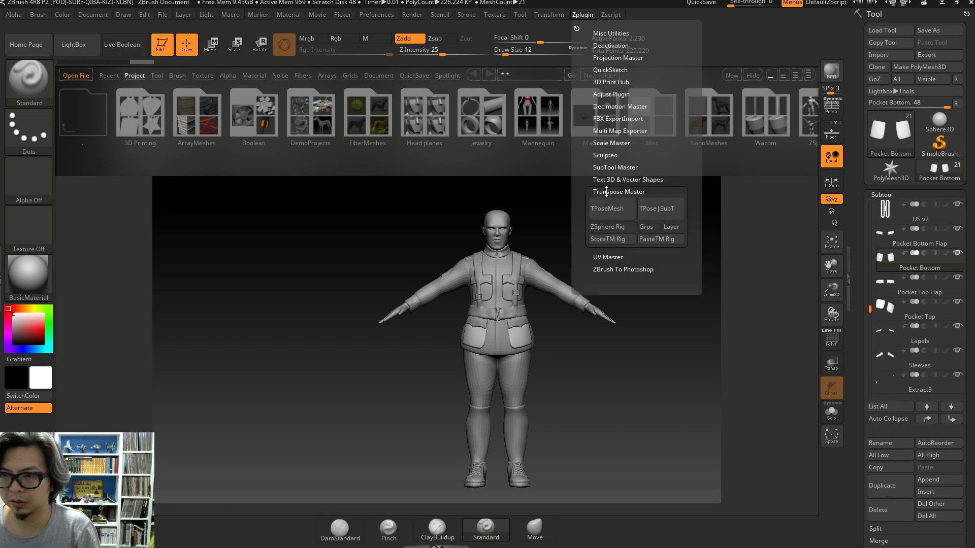
left_click(610, 226)
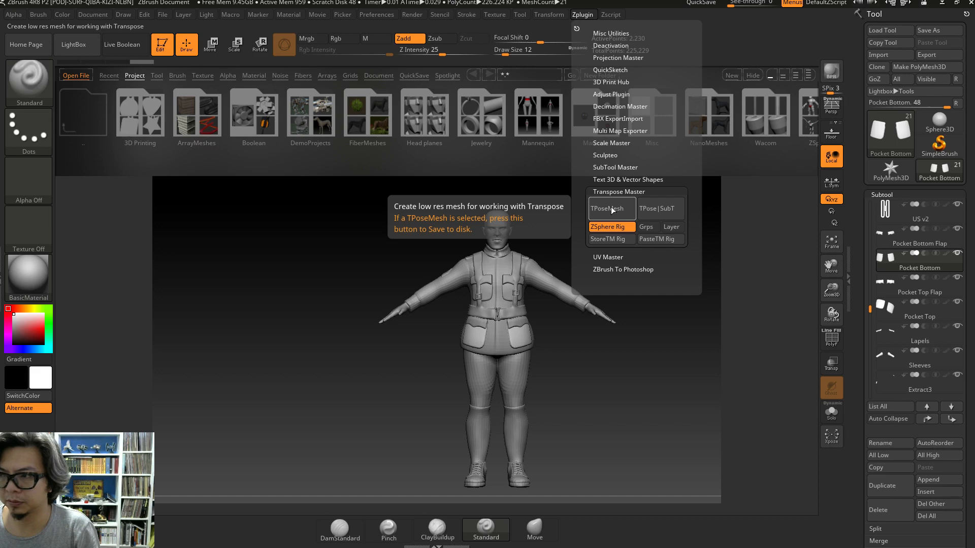
left_click(610, 209)
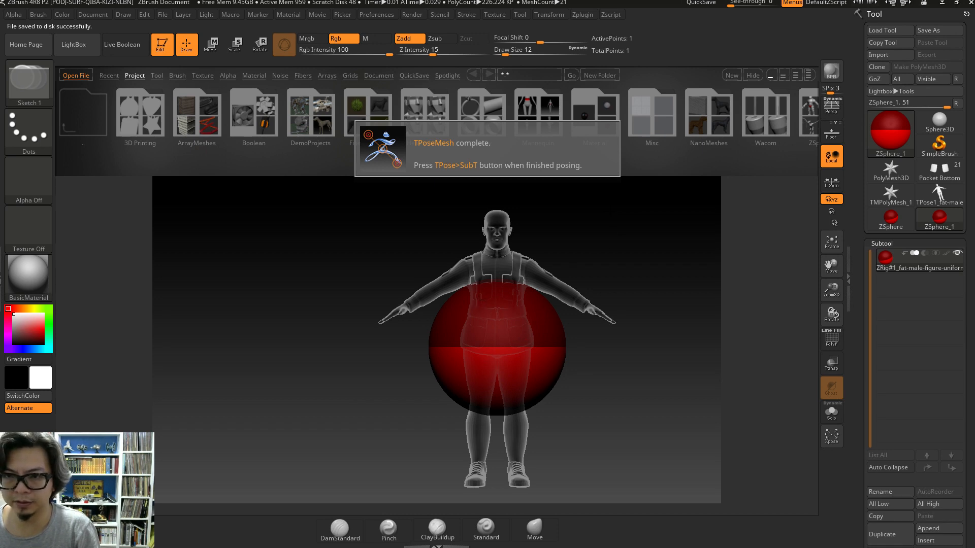
- Scale the root ZSphere down until it fits inside the figure's hips
left_click_drag(582, 349, 314, 148, "alt")
left_click(234, 44)
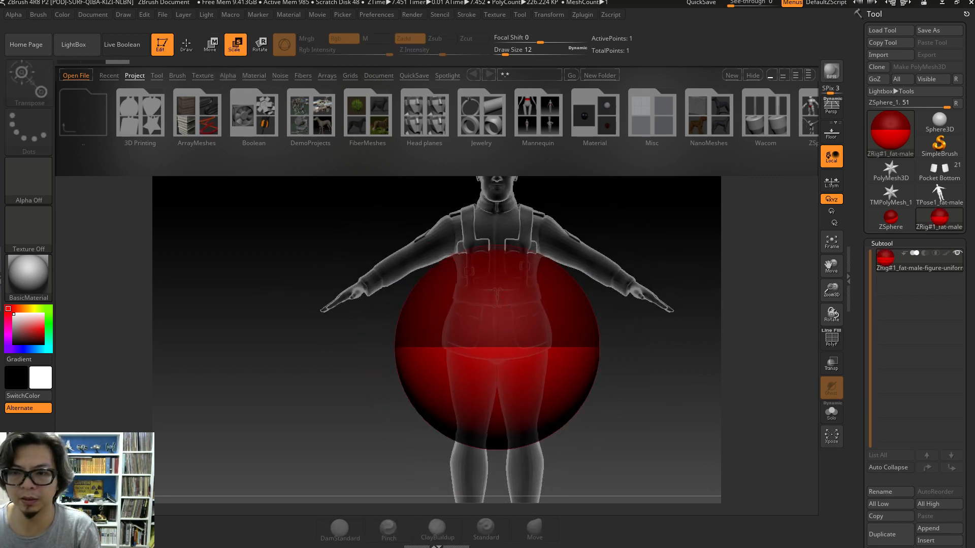
left_click(186, 44)
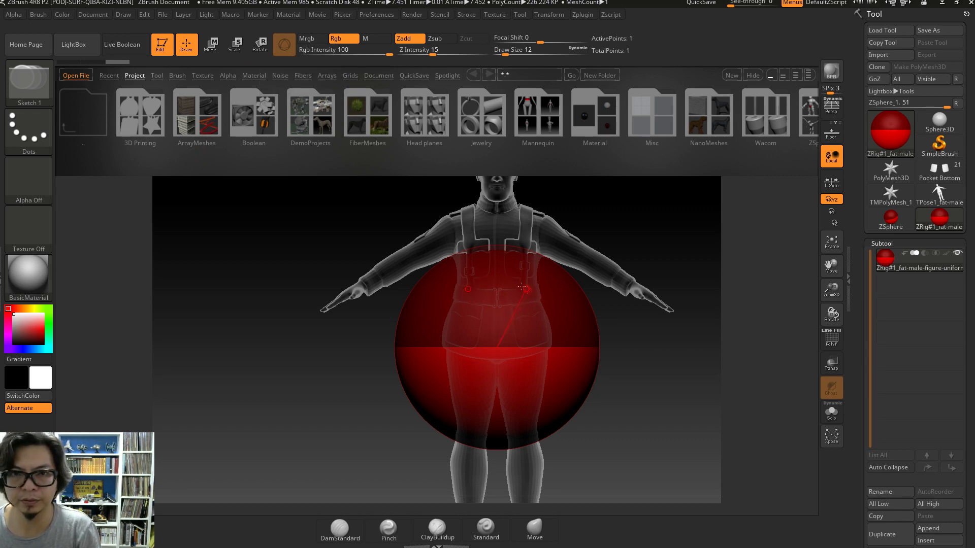
left_click(234, 45)
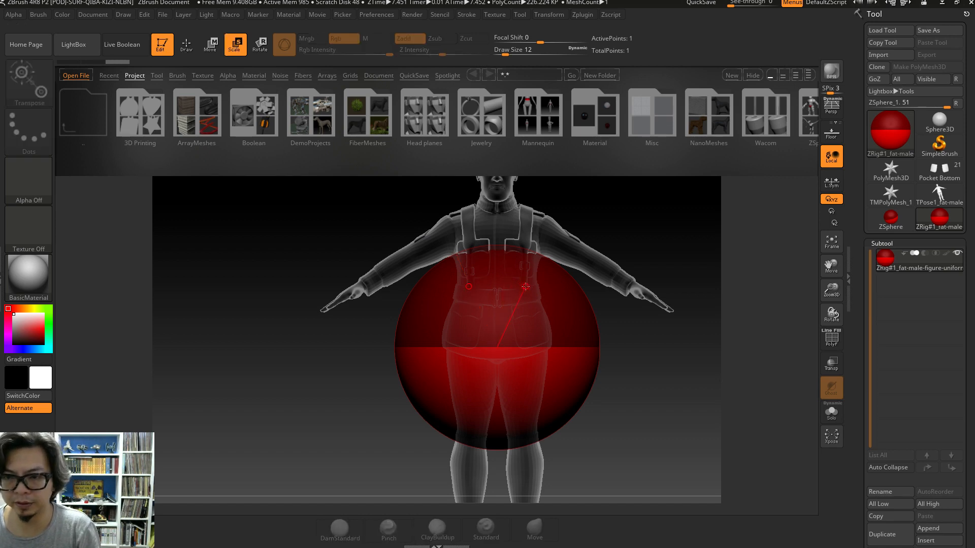
left_click_drag(578, 339, 620, 217)
left_click_drag(574, 345, 625, 346)
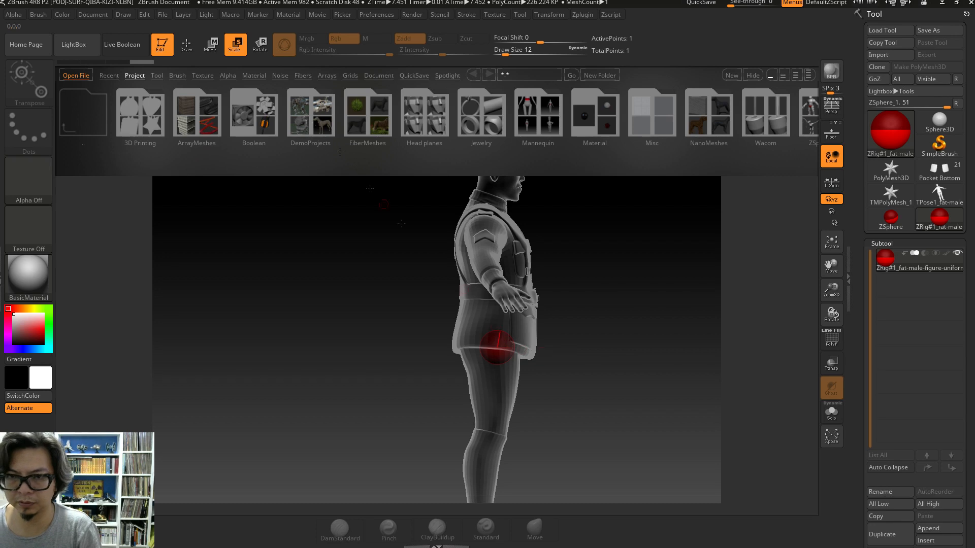
- Move the root ZSphere up and back into the centre of the pelvis and refine its size
left_click(210, 45)
key("e")
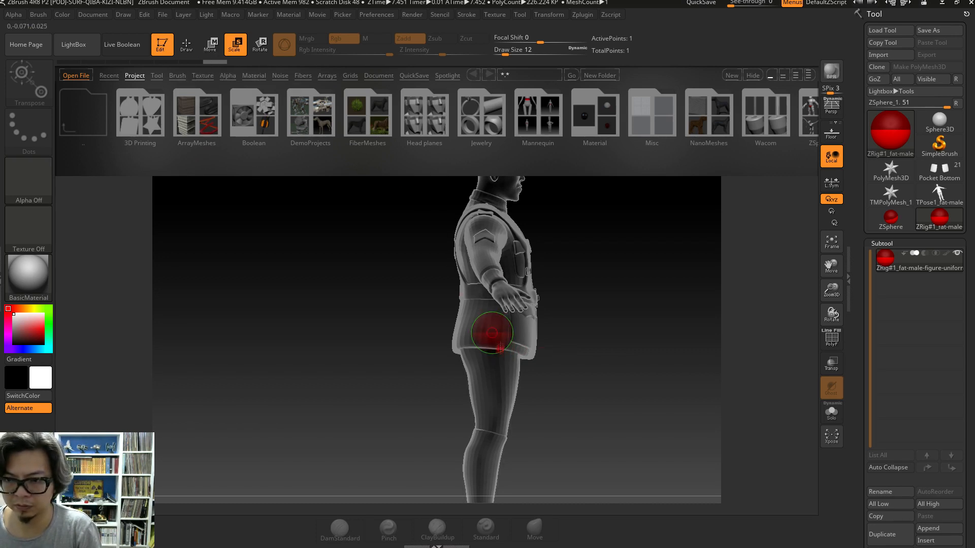
key("w")
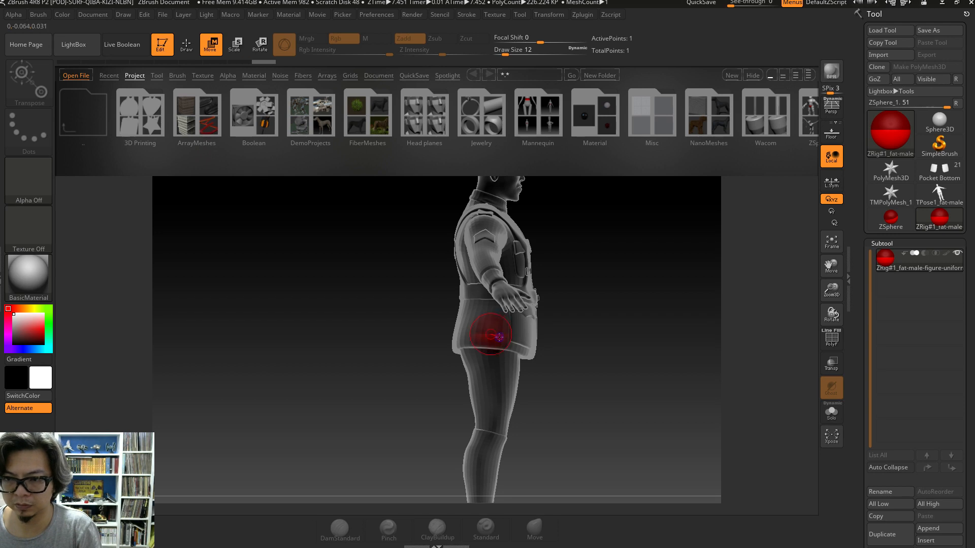
key("q")
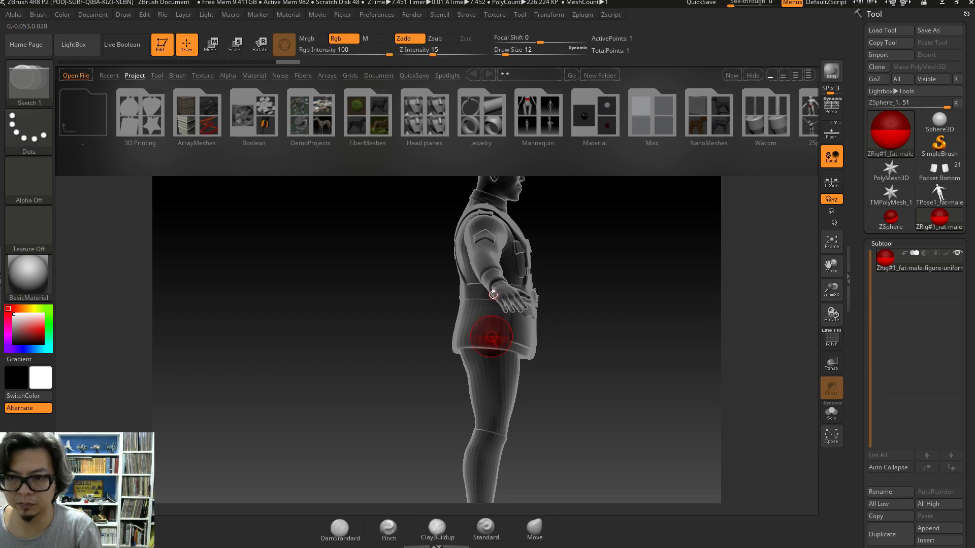
left_click_drag(520, 293, 487, 289, "shift")
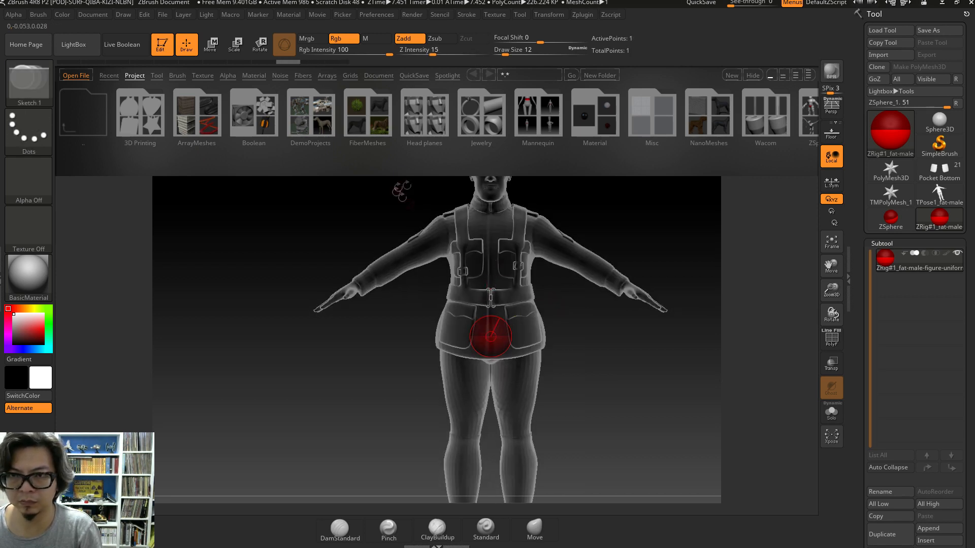
- Add a ZSphere above the root, set the Draw Size to 1, turn off Ghost transparency and raise the sphere to the waist
left_click_drag(491, 317, 537, 313)
key("s")
left_click_drag(630, 361, 722, 361, "alt")
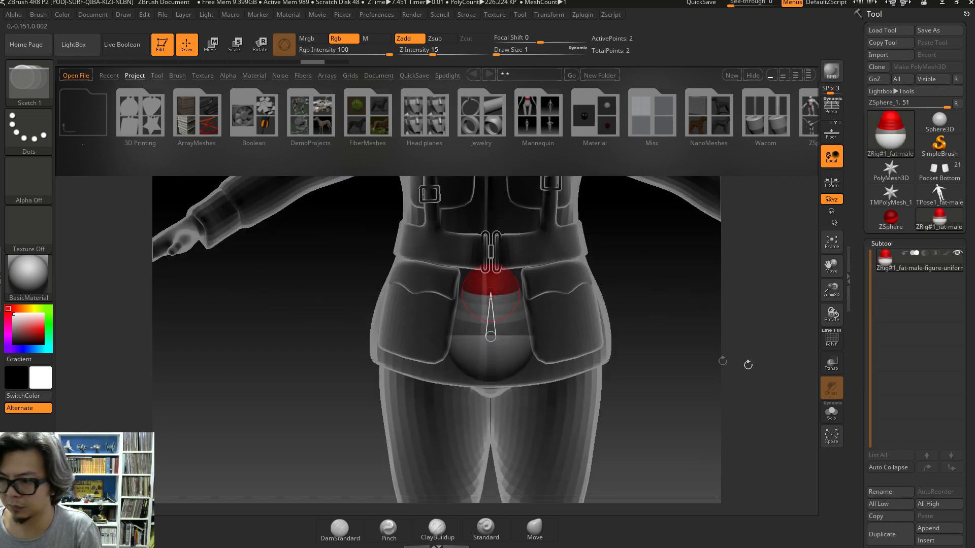
left_click(832, 390)
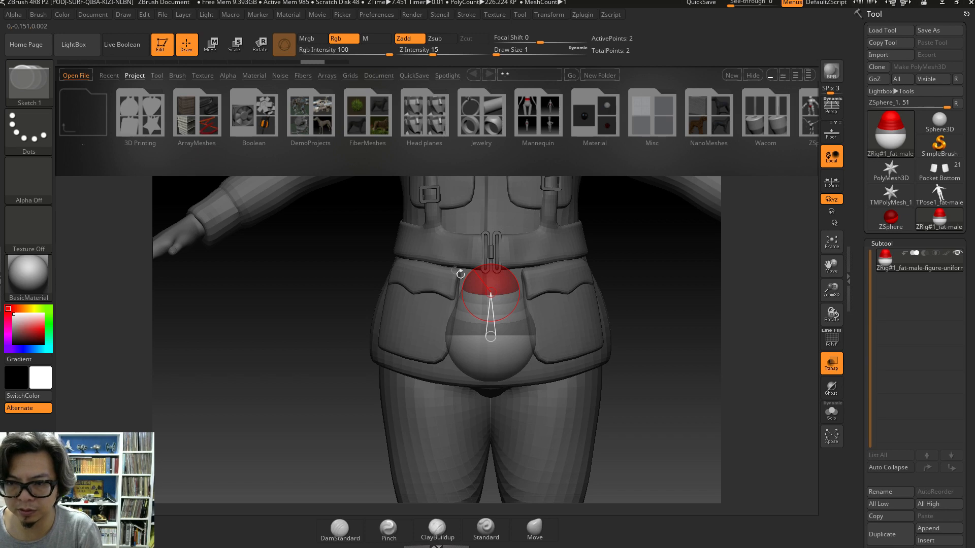
key("w")
mouse_move(490, 288)
left_mouse_down()
mouse_move(491, 203)
mouse_move(491, 260)
mouse_move(584, 257)
mouse_move(513, 256)
mouse_move(547, 281)
left_mouse_up()
- Draw two mirrored ZSphere pairs from the waist sphere and pull them out to the sides of the belt
key("q")
left_click_drag(632, 284, 584, 285)
key("w")
left_click_drag(464, 272, 373, 245)
left_click_drag(609, 284, 568, 355)
left_click_drag(329, 345, 345, 332)
left_click_drag(374, 373, 374, 355)
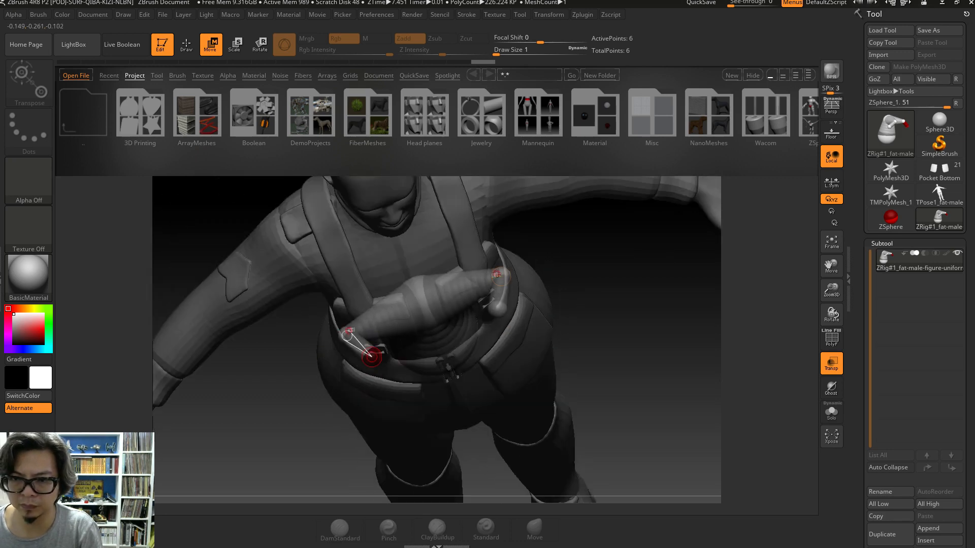
- Adjust the mirrored waist ZSpheres so each chain runs from the side of the waist to the front of the belt
left_click_drag(498, 276, 483, 244)
left_click_drag(498, 308, 496, 302)
left_click_drag(578, 285, 599, 238, "shift")
mouse_move(501, 308)
left_mouse_down()
mouse_move(508, 292)
mouse_move(502, 312)
left_mouse_up()
left_click_drag(583, 314, 457, 299, "shift")
left_click_drag(403, 320, 416, 318)
left_click_drag(528, 304, 592, 285, "shift")
left_click_drag(470, 318, 448, 321)
left_click_drag(563, 289, 573, 356)
mouse_move(446, 332)
left_mouse_down()
mouse_move(437, 342)
mouse_move(447, 339)
left_mouse_up()
left_click_drag(559, 335, 556, 274, "shift")
left_click_drag(449, 329, 449, 318)
left_click_drag(435, 200, 506, 259, "alt")
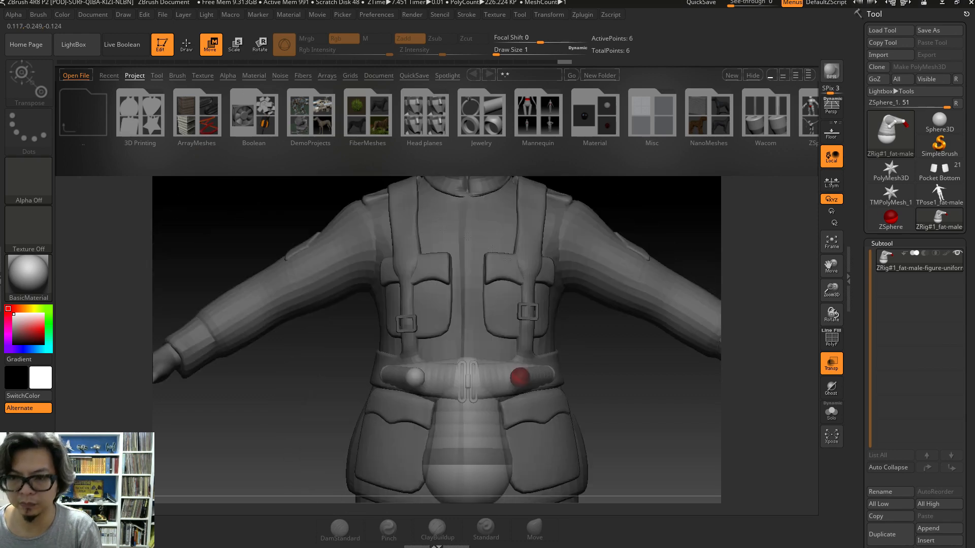
key("q")
left_click(467, 379)
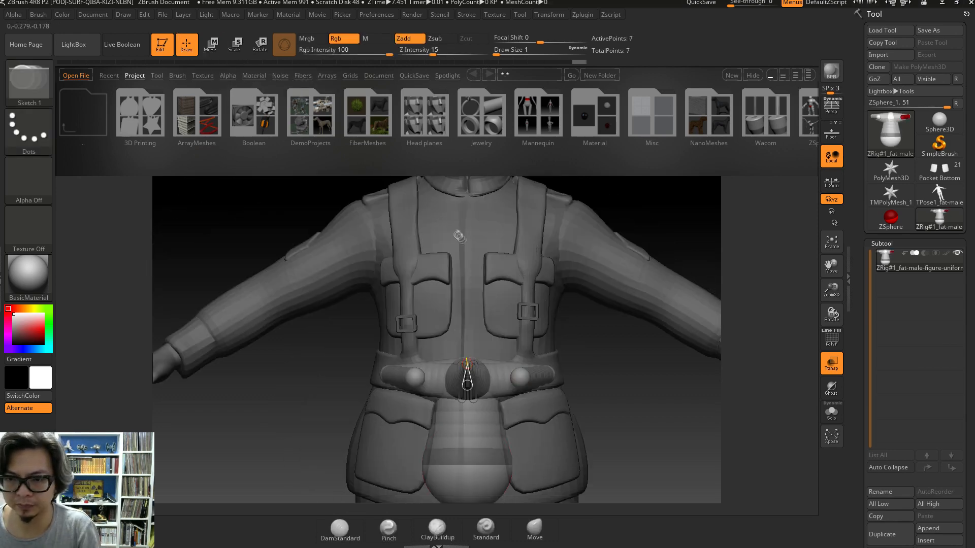
key("w")
left_click_drag(467, 379, 468, 224)
key("e")
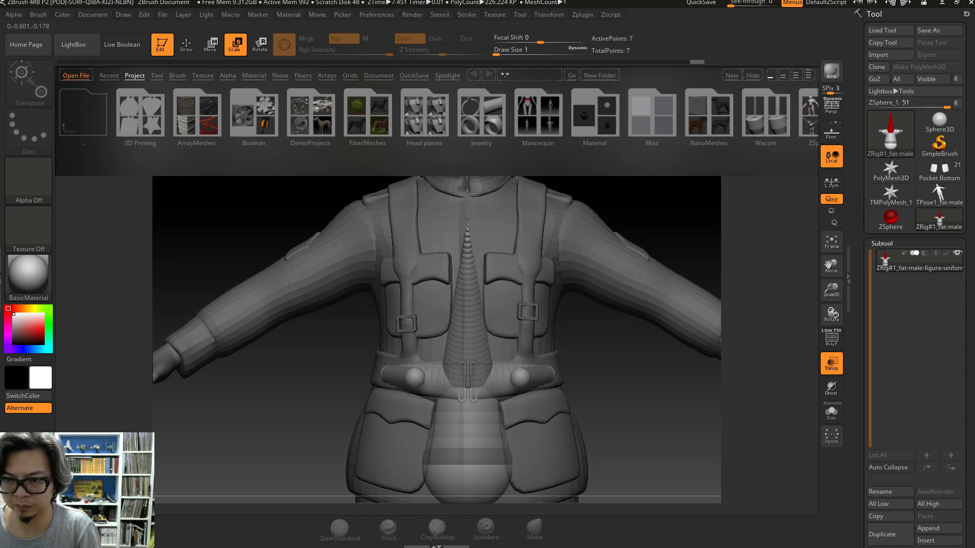
key("q")
left_click_drag(467, 219, 474, 210)
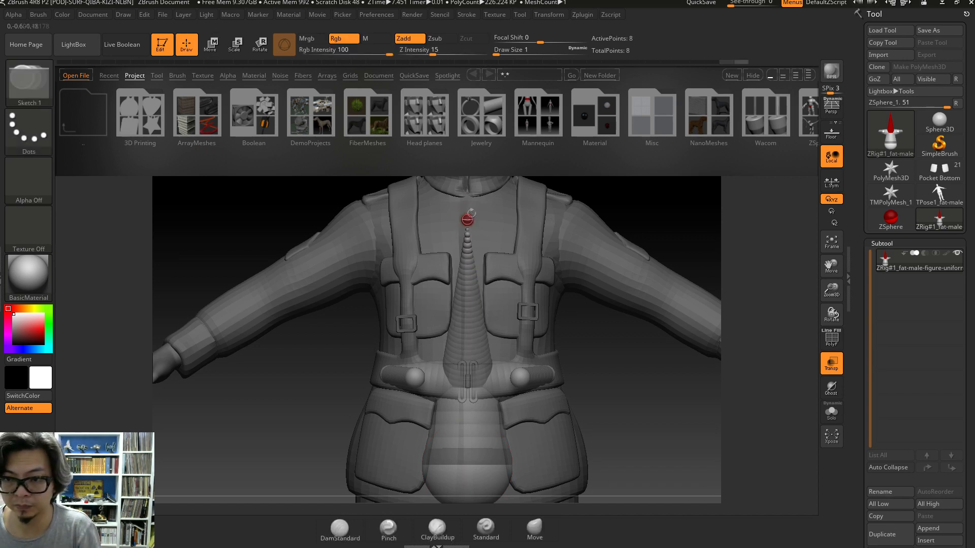
key("ctrl+z")
key("shift+a")
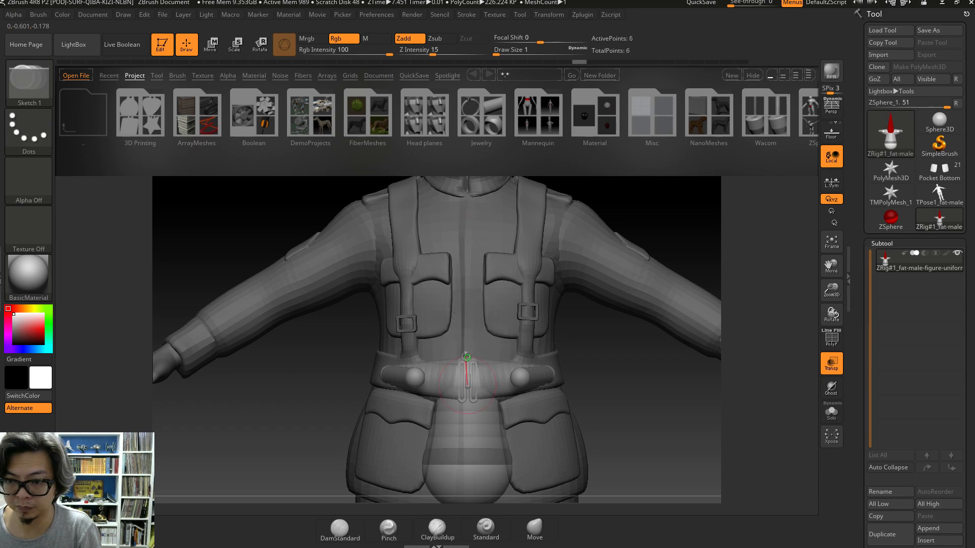
- Raise a full-size spine ZSphere from the waist to the chest and shift it toward the figure's back
key("w")
left_click_drag(470, 340, 468, 265)
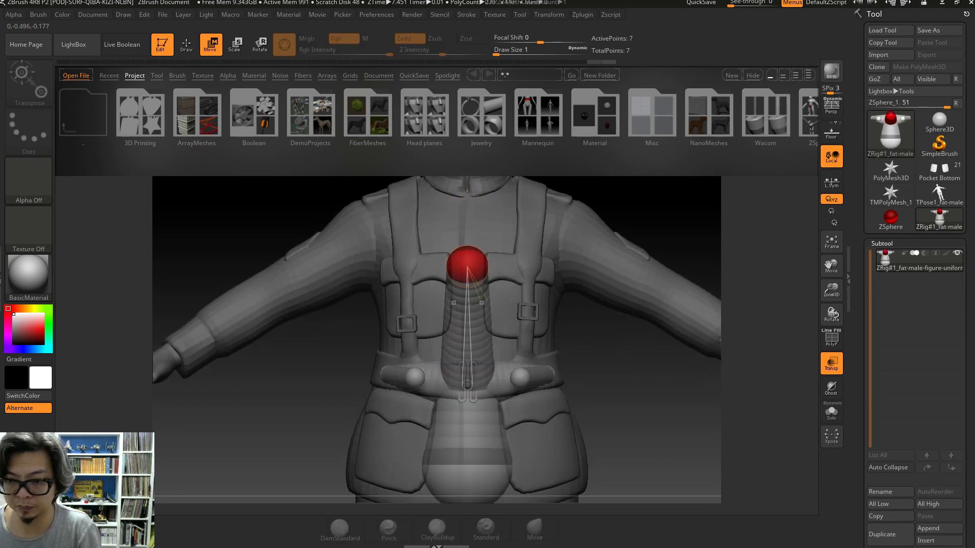
right_click_drag(470, 266, 541, 266, "shift")
left_click_drag(470, 264, 345, 271)
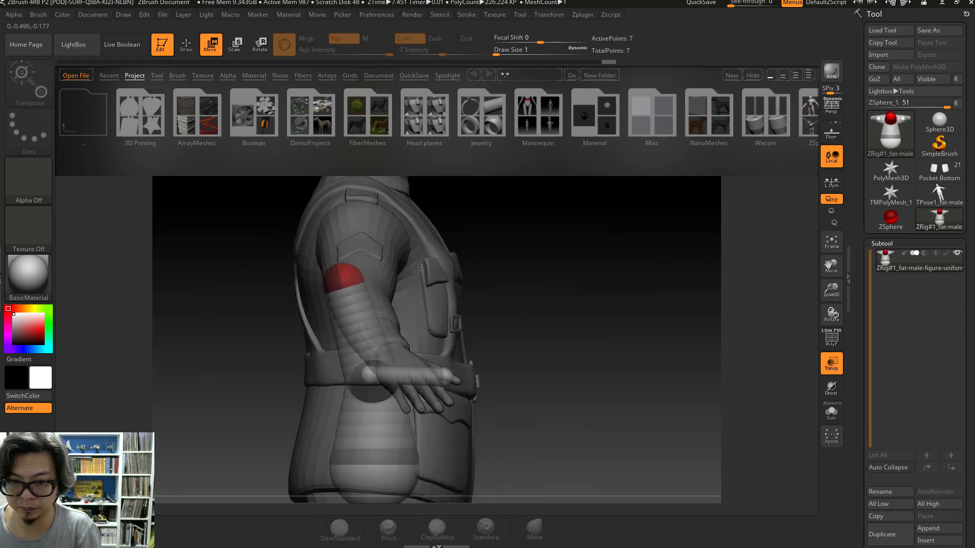
right_click_drag(493, 273, 422, 273, "shift")
- Draw two mirrored ZSphere pairs from the chest sphere and pull them forward out of the chest
key("q")
left_click_drag(387, 279, 398, 277)
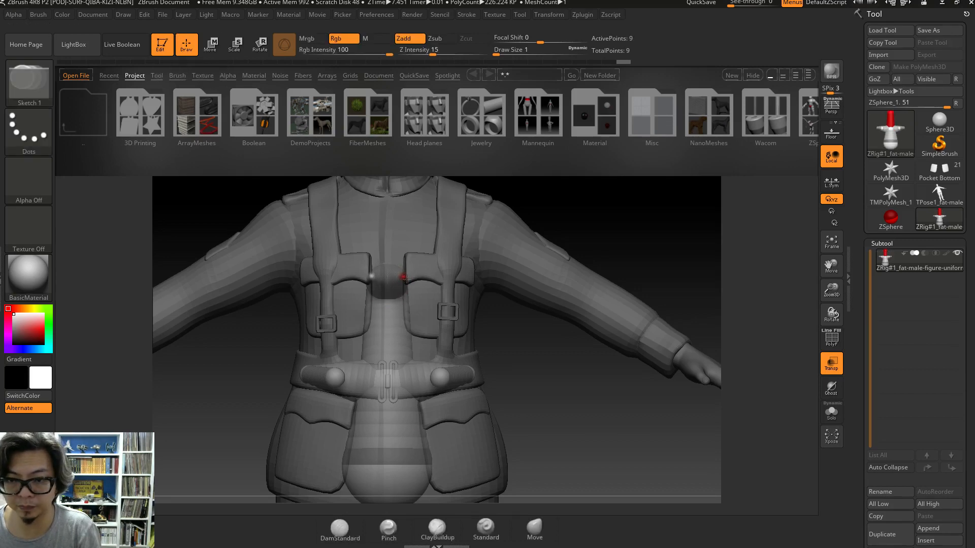
right_click_drag(398, 276, 405, 278, "shift")
key("w")
left_click_drag(407, 278, 464, 285)
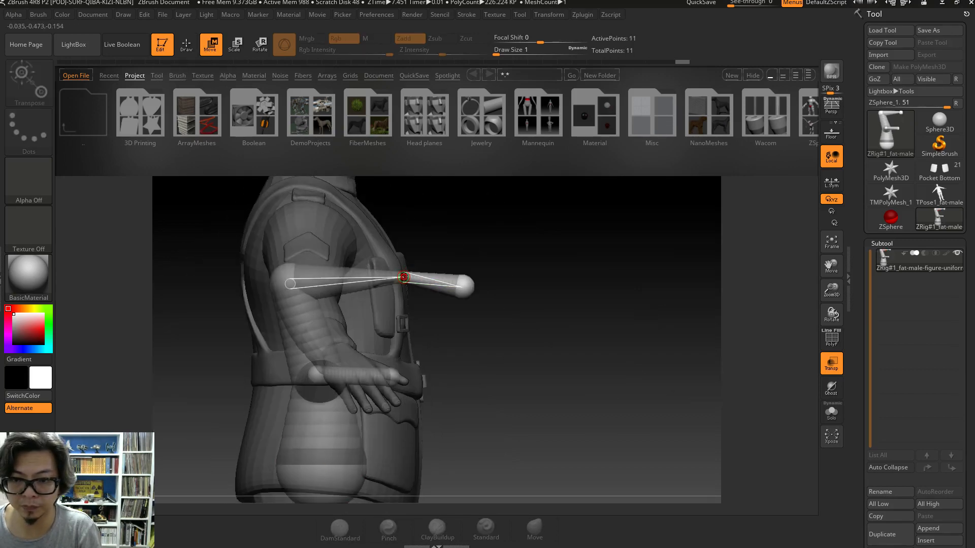
- Resize and reposition the mirrored chest ZSpheres around the upper torso
right_click_drag(282, 282, 385, 244)
left_click_drag(403, 243, 431, 246)
mouse_move(430, 245)
right_mouse_down()
mouse_move(566, 164)
mouse_move(431, 256)
right_mouse_up()
key("e")
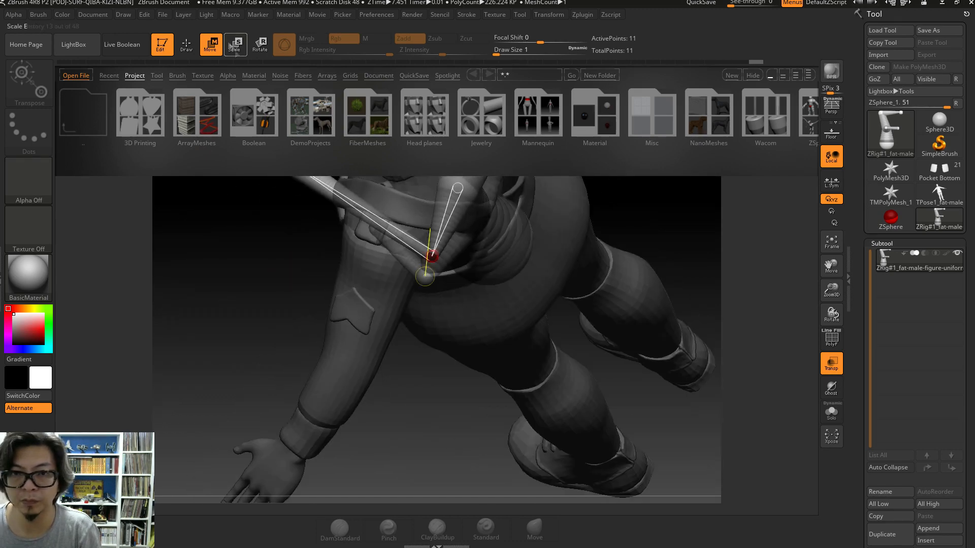
left_click_drag(432, 256, 433, 261)
right_click_drag(433, 262, 409, 415, "shift")
left_click_drag(406, 440, 410, 378)
key("w")
left_click_drag(406, 443, 426, 352)
right_click_drag(511, 346, 457, 355)
- Draw three mirrored ZSphere pairs from the root sphere down toward the upper thighs
right_click_drag(357, 502, 451, 211, "alt")
key("q")
left_click_drag(409, 271, 462, 312)
key("ctrl+z")
left_click_drag(467, 320, 473, 332)
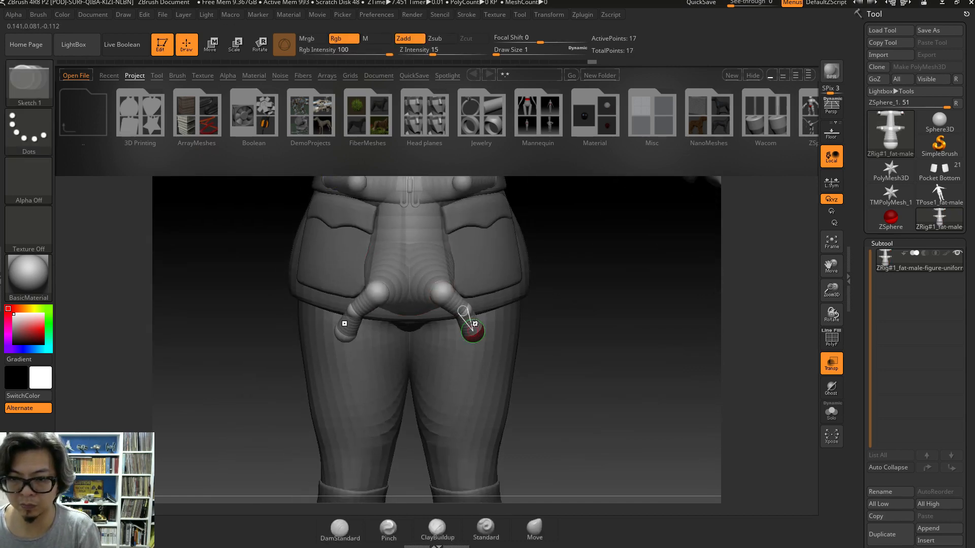
- Spread the three mirrored hip ZSphere pairs outward toward the sides of the hips and align them from front and side
key("w")
left_click_drag(442, 293, 498, 278)
left_click_drag(464, 312, 492, 306)
left_click_drag(473, 331, 487, 331)
right_click_drag(564, 324, 479, 320, "shift")
left_click_drag(468, 297, 539, 298)
left_click_drag(469, 316, 531, 348)
right_click_drag(531, 348, 611, 339, "shift")
left_click_drag(555, 284, 598, 282)
left_click_drag(608, 321, 611, 305)
left_click_drag(588, 343, 606, 332)
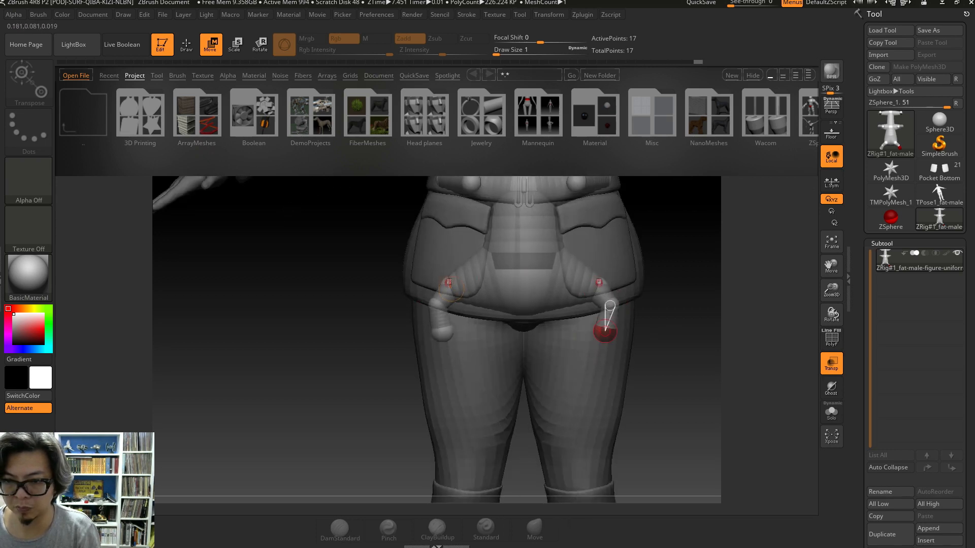
- Raise the mirrored hip ZSpheres and centre the lowest pair in the tops of the thighs
mouse_move(448, 282)
left_mouse_down()
mouse_move(442, 273)
mouse_move(454, 269)
left_mouse_up()
left_click_drag(442, 331, 445, 305)
right_click_drag(446, 304, 370, 307, "shift")
left_click_drag(531, 306, 536, 297)
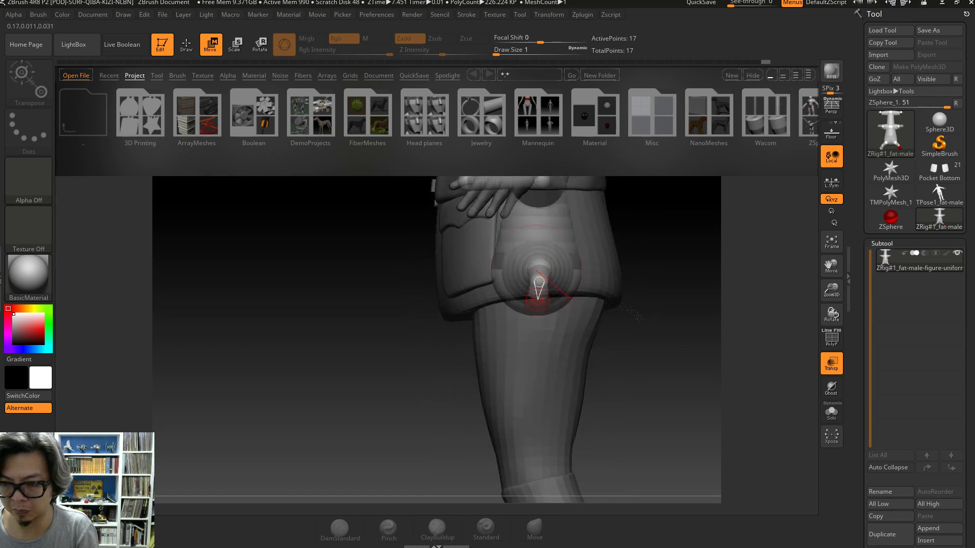
right_click_drag(593, 307, 677, 314, "shift")
left_click_drag(533, 300, 537, 298)
right_click_drag(618, 320, 650, 299, "ctrl")
key("q")
key("ctrl+z")
key("ctrl+z")
key("ctrl+z")
key("ctrl+shift+z")
key("ctrl+shift+z")
key("ctrl+shift+z")
- Extend both leg chains with mirrored ZSpheres drawn down the thigh and around the knee
left_click(561, 253)
left_click(542, 381)
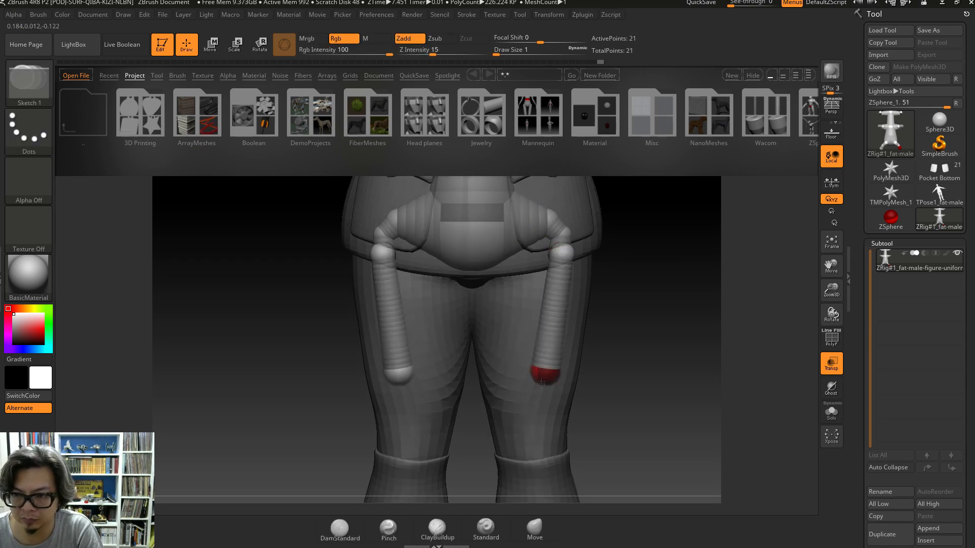
left_click(531, 427)
left_click(531, 461)
- Reposition the mirrored lower-thigh and knee ZSpheres inside the legs from the front and side
key("w")
left_click_drag(550, 374, 542, 406)
left_click_drag(532, 462, 531, 446)
left_click_drag(635, 374, 456, 374, "shift")
left_click_drag(409, 251, 488, 286)
left_click_drag(449, 446, 486, 436)
left_click_drag(558, 396, 660, 365)
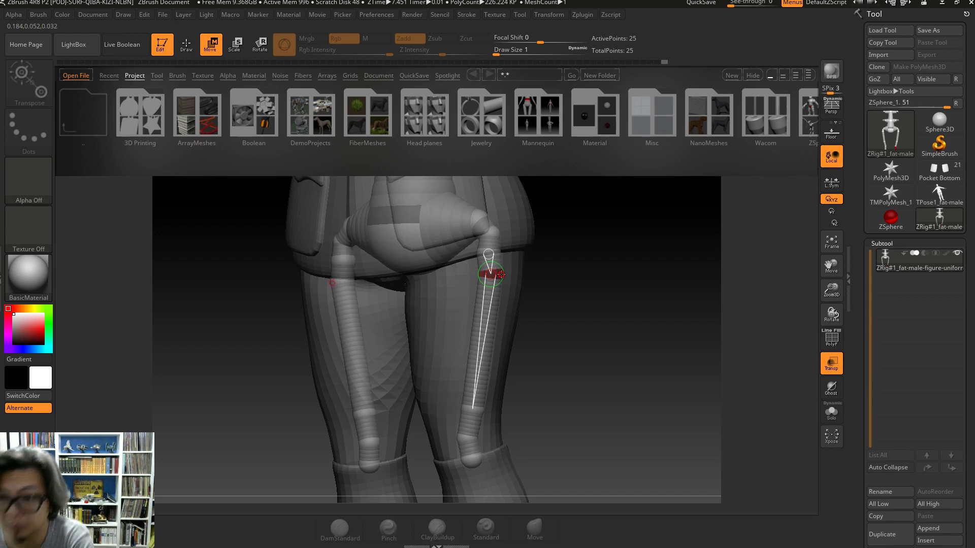
- Try adding a ZSphere at the top of the thigh, then undo it along with the latest leg-chain edits
key("q")
left_click(499, 275)
key("ctrl+z")
key("ctrl+z")
key("ctrl+z")
key("ctrl+z")
key("ctrl+z")
key("ctrl+z")
- Reposition the mirrored thigh and knee ZSpheres from the angled and front views, pulling the lower-thigh pair inward
left_click_drag(599, 298, 528, 302)
key("w")
left_click_drag(413, 254, 493, 419)
left_click_drag(429, 369, 493, 445)
left_click_drag(444, 428, 502, 491)
left_click_drag(563, 432, 634, 428, "shift")
left_click_drag(480, 421, 459, 421)
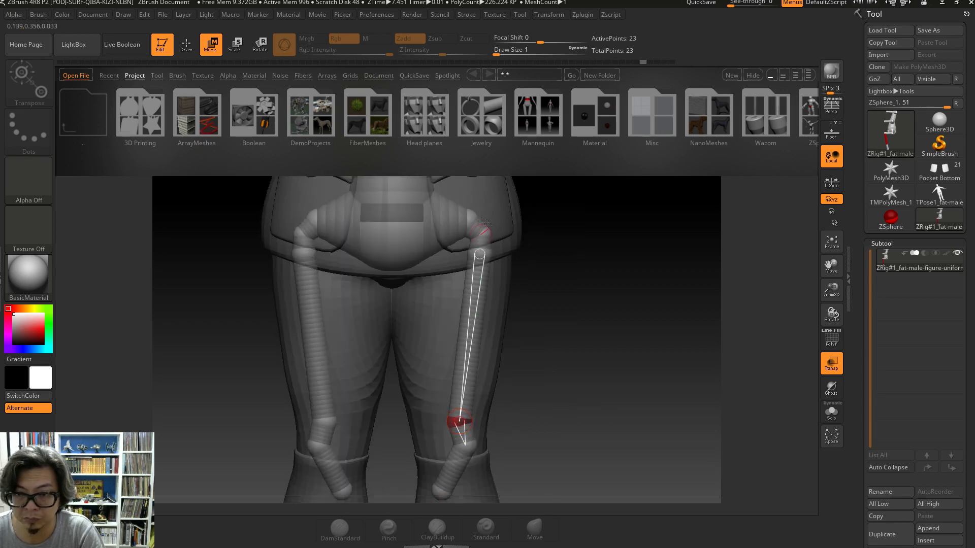
- Straighten the mirrored chain around the knees by moving the knee pair and the lowest pair into the centres of the legs
key("e")
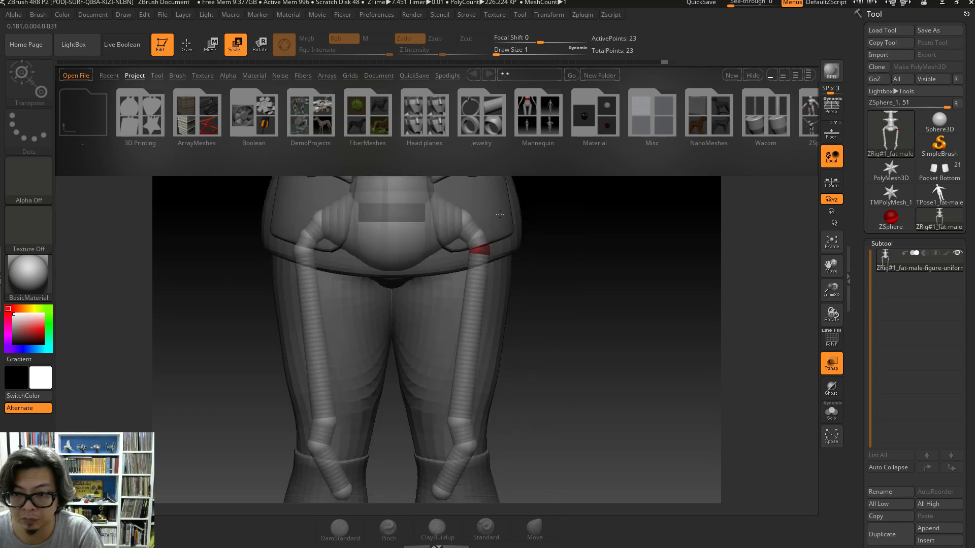
left_click_drag(515, 371, 594, 368, "alt")
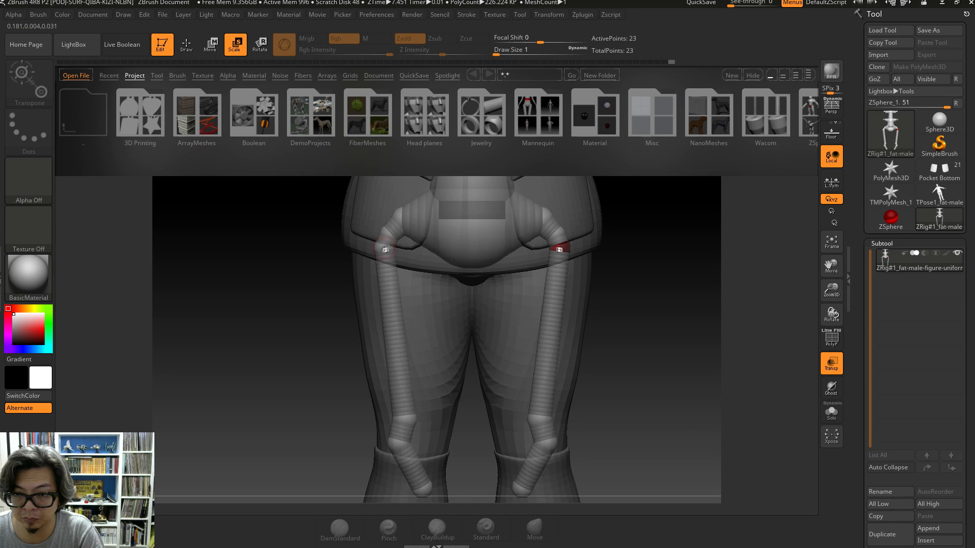
key("w")
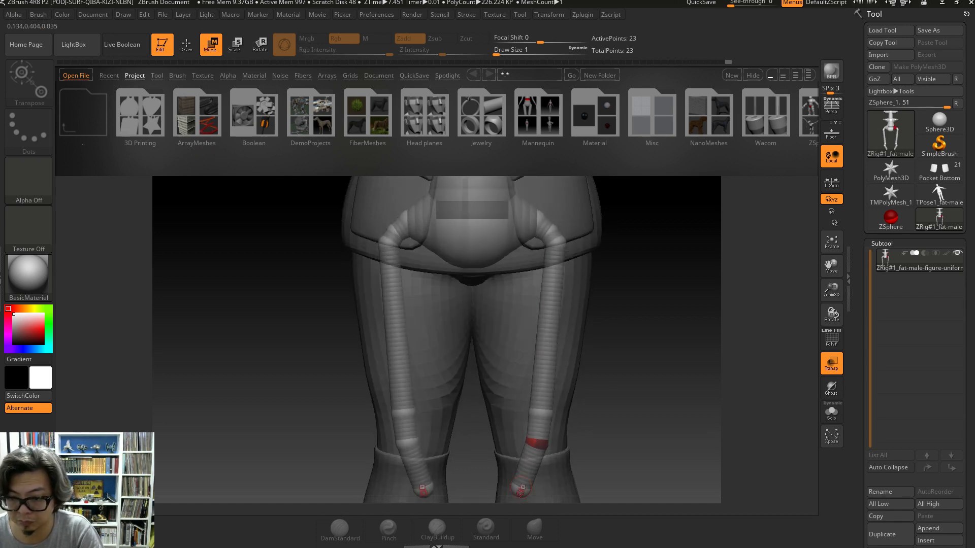
left_click_drag(523, 485, 536, 469)
left_click_drag(404, 413, 414, 413)
left_click_drag(472, 410, 426, 410, "shift")
left_click_drag(418, 466, 399, 452)
- Fine-tune the depth and height of the mirrored knee ZSpheres inside the legs from the side and front
left_click_drag(477, 447, 512, 361, "alt")
left_click_drag(436, 326, 435, 342)
left_click_drag(483, 385, 533, 386, "shift")
left_click_drag(439, 360, 442, 341)
left_click_drag(545, 334, 595, 269, "alt")
left_click_drag(557, 500, 563, 447, "alt")
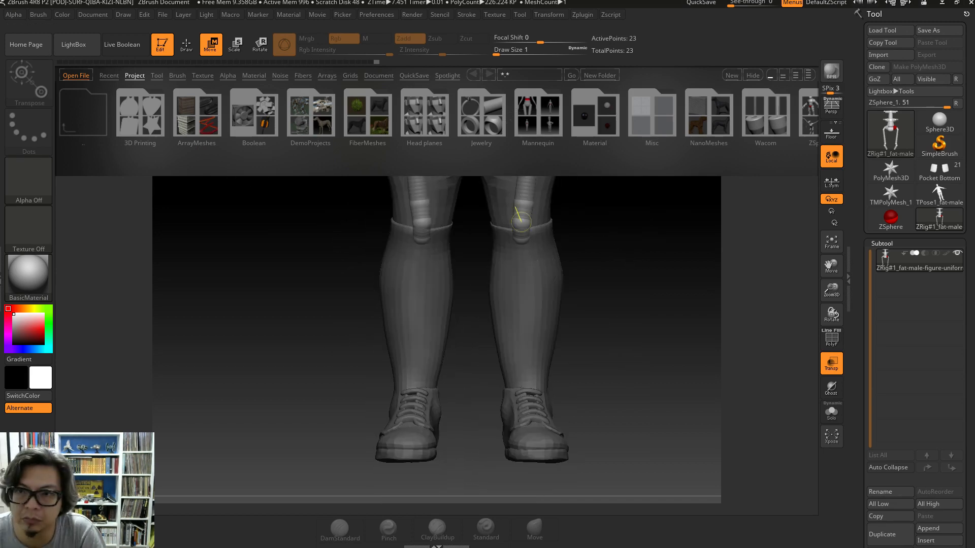
- Try adding a mirrored ZSphere below the knees, then undo it
key("q")
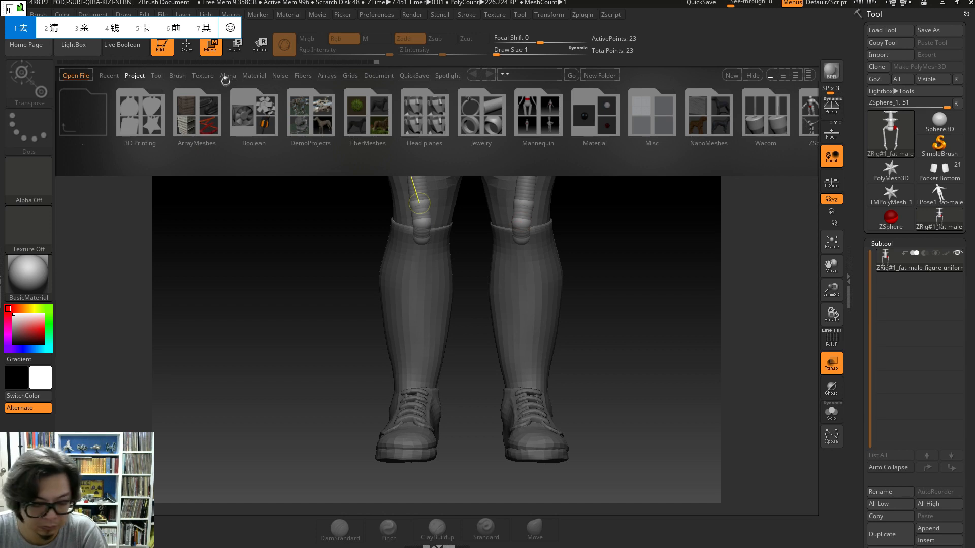
key("ctrl+z")
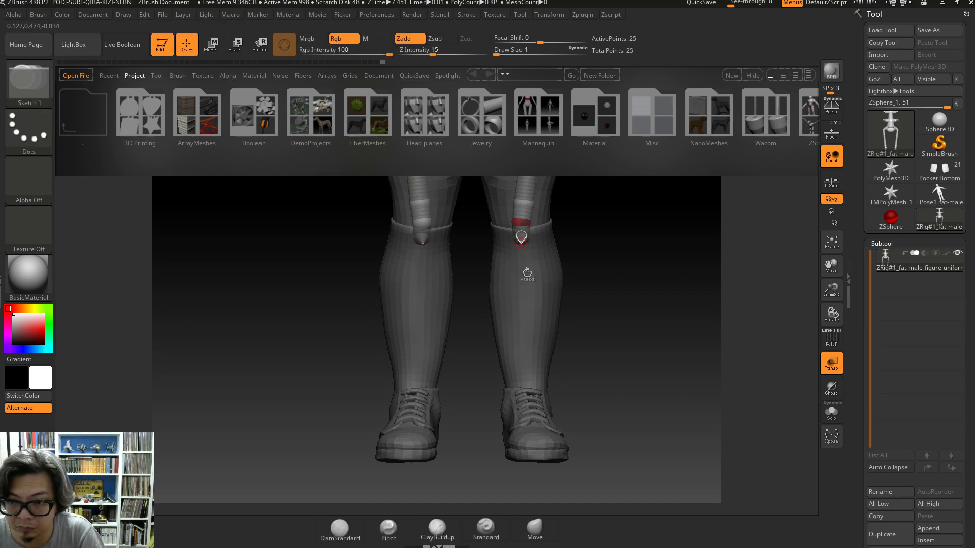
key("ctrl+z")
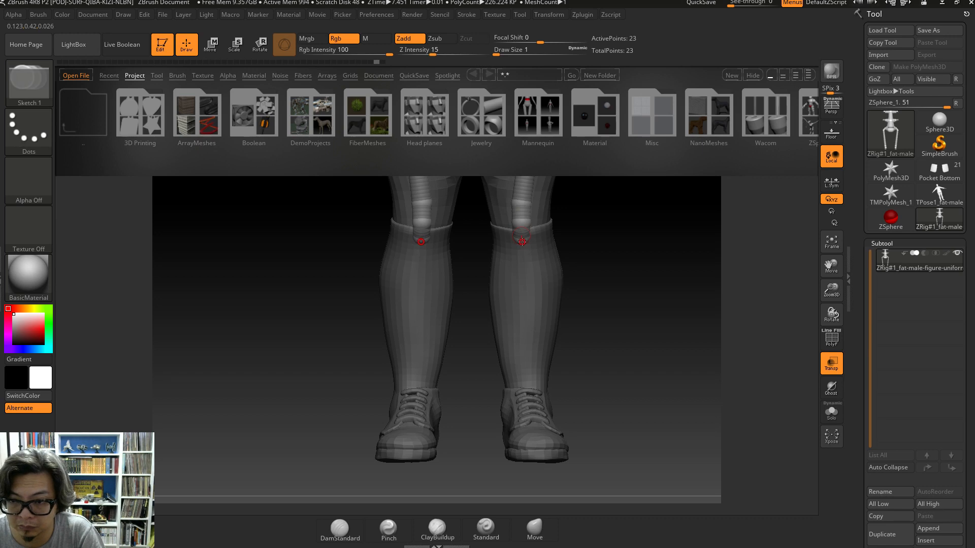
key("ctrl+z")
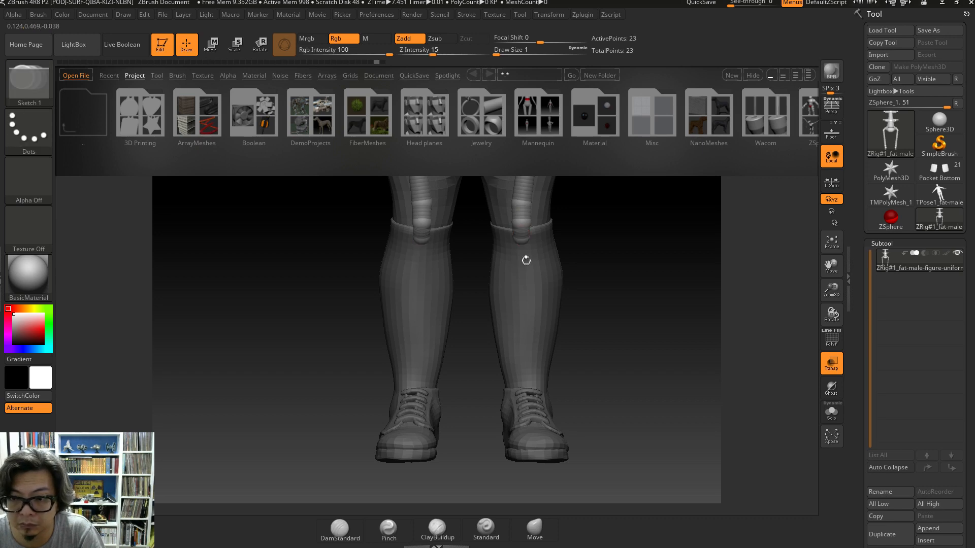
key("w")
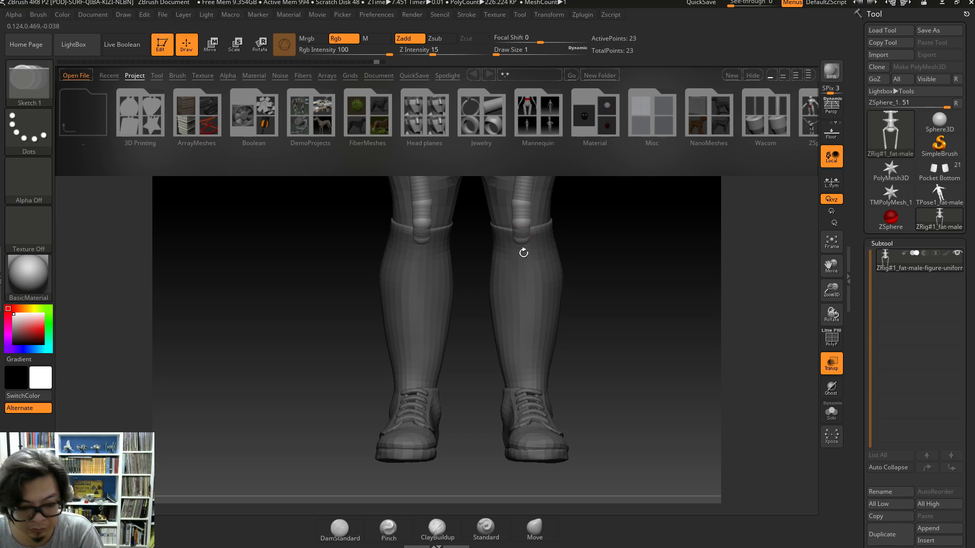
key("w")
key("Escape")
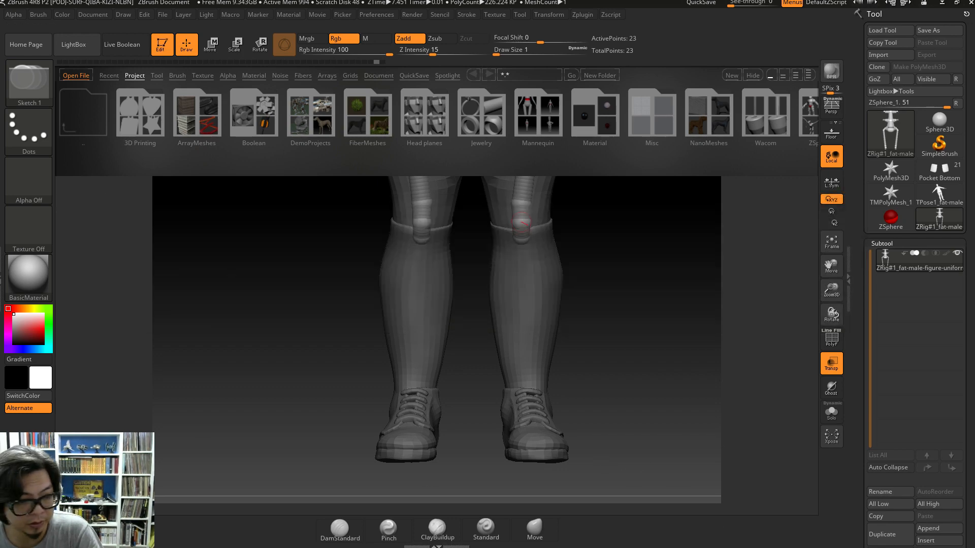
key("alt+Tab")
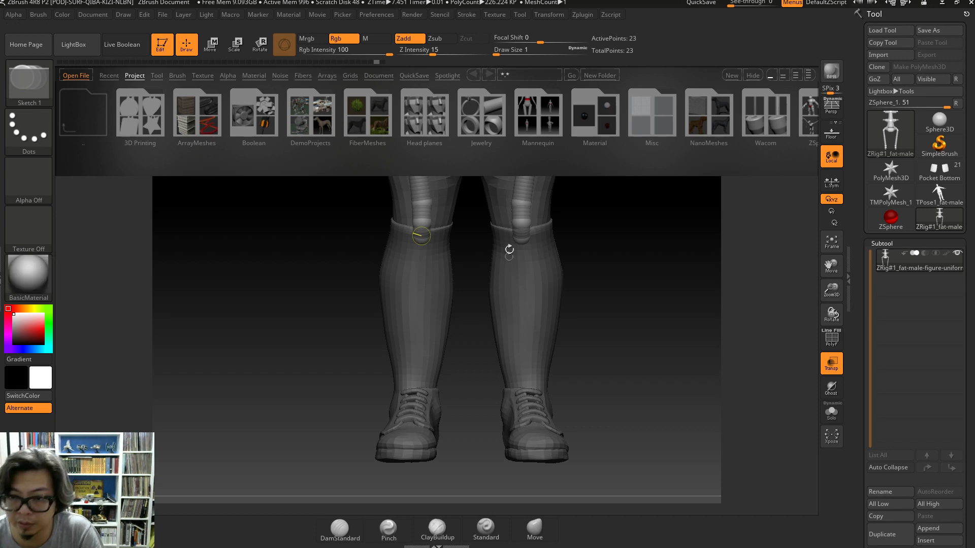
key("w")
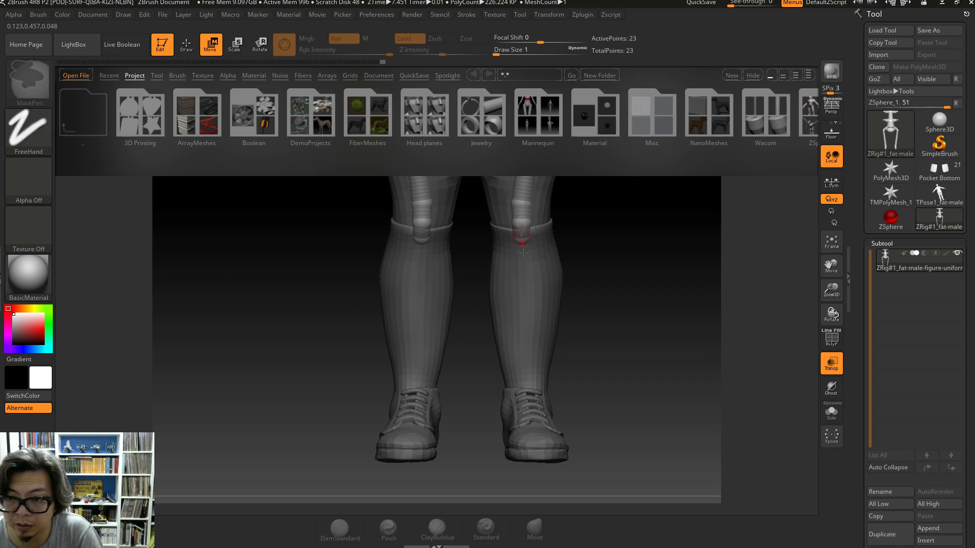
- Extend both leg chains with mirrored ZSpheres from the knees down to the ankles and into the fronts of the shoes
key("q")
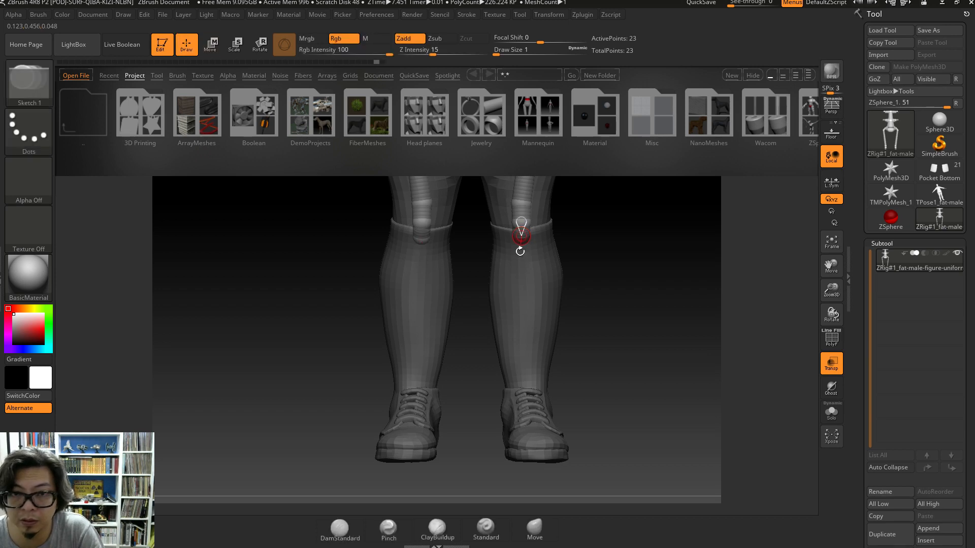
left_click_drag(520, 233, 523, 390)
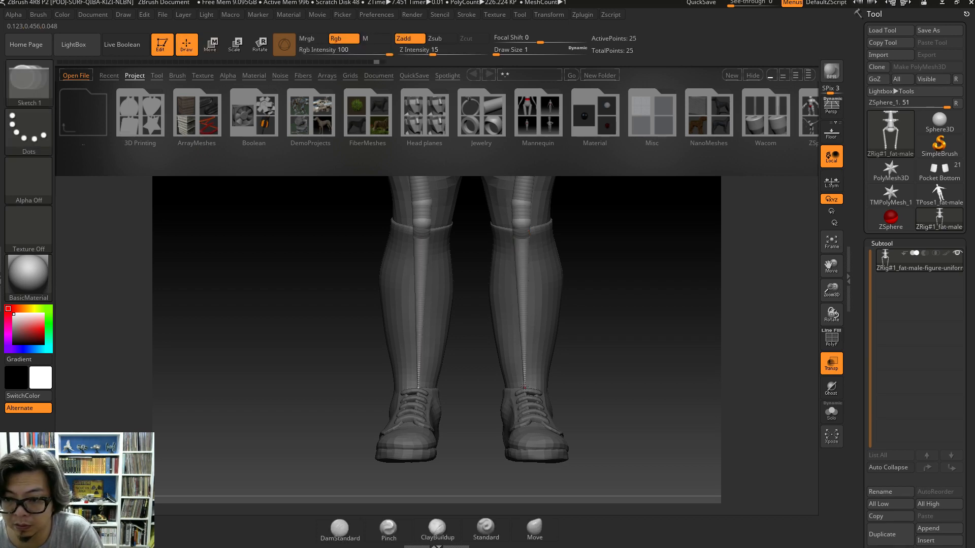
left_click(525, 407)
left_click(529, 425)
left_click(542, 447)
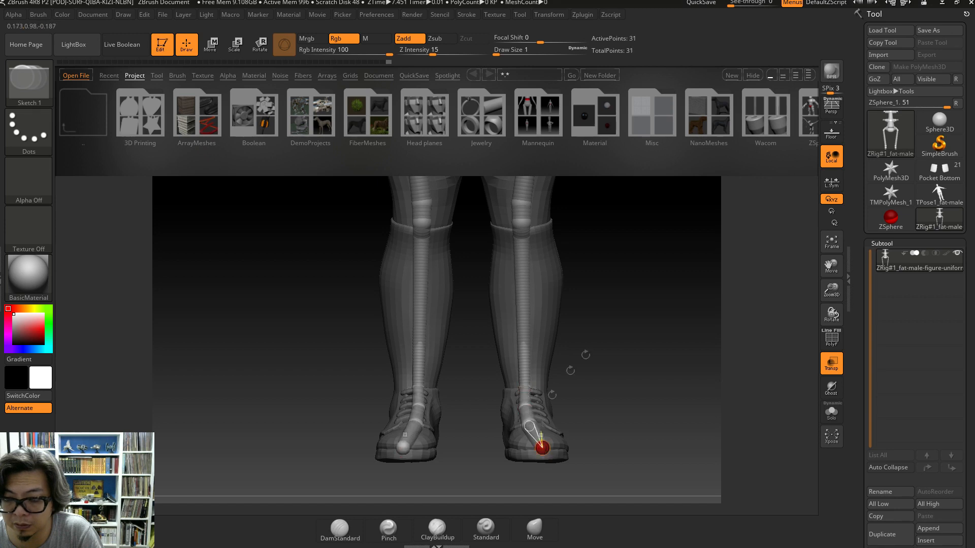
- Reposition the mirrored ankle and foot ZSpheres inside the boots from the side view
left_click_drag(470, 315, 509, 305, "shift")
key("w")
left_click_drag(480, 388, 459, 442)
left_click_drag(471, 237, 482, 206)
left_click_drag(455, 420, 457, 433)
mouse_move(540, 467)
left_mouse_down()
mouse_move(560, 399)
mouse_move(615, 342)
mouse_move(622, 366)
mouse_move(639, 270)
mouse_move(598, 215)
mouse_move(584, 293)
mouse_move(596, 303)
mouse_move(602, 395)
left_mouse_up()
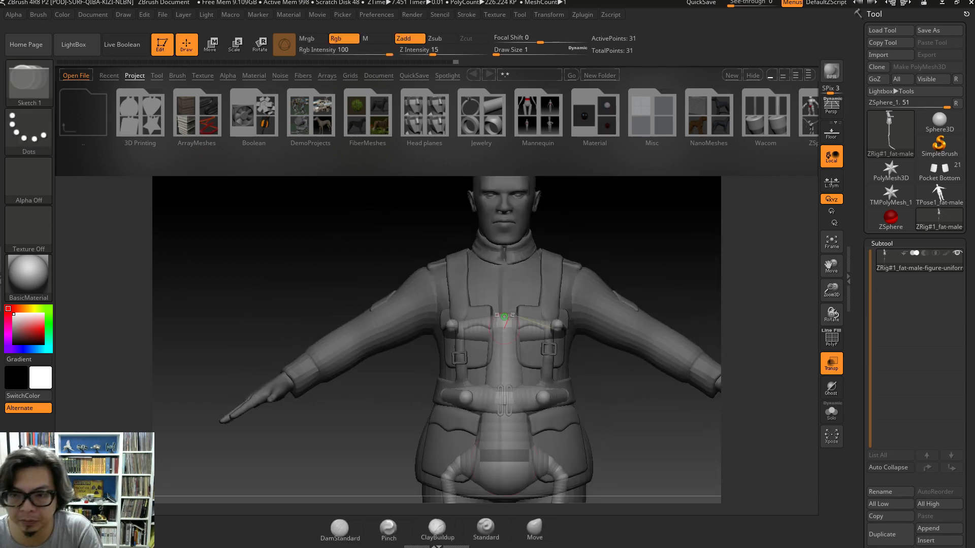
- Branch mirrored ZSpheres from the upper chest to the shoulders and draw them down the upper arms past the elbows
key("q")
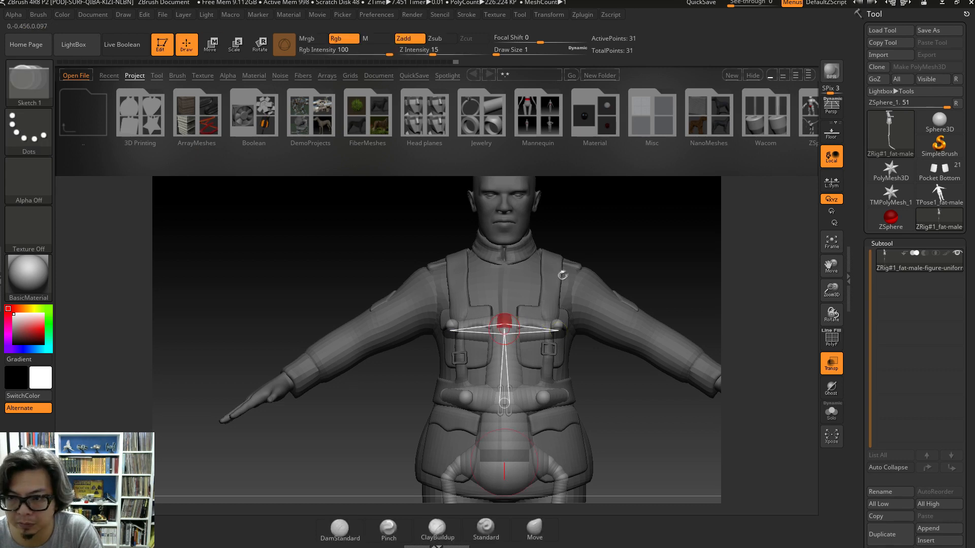
left_click(561, 274)
left_click(584, 280)
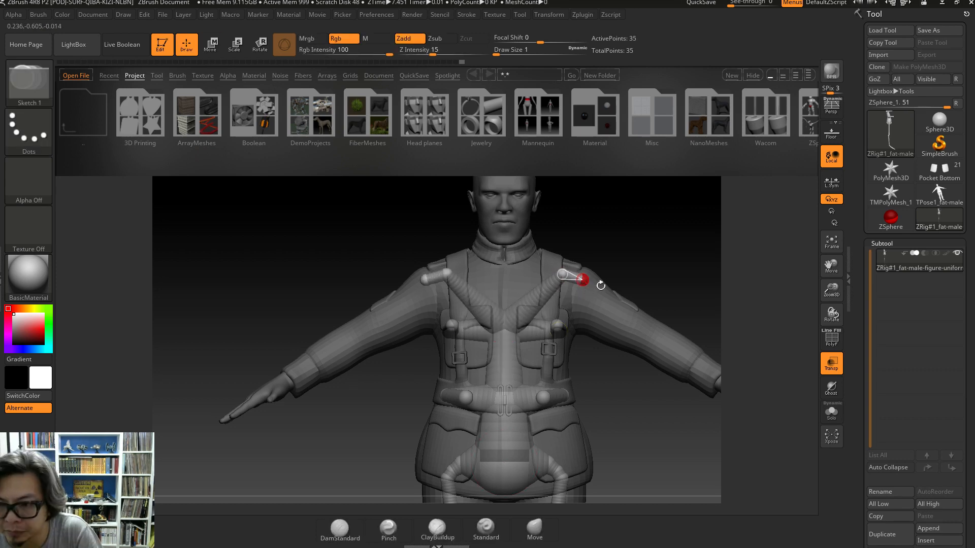
left_click(593, 291)
left_click(635, 330)
left_click(648, 340)
left_click(661, 345)
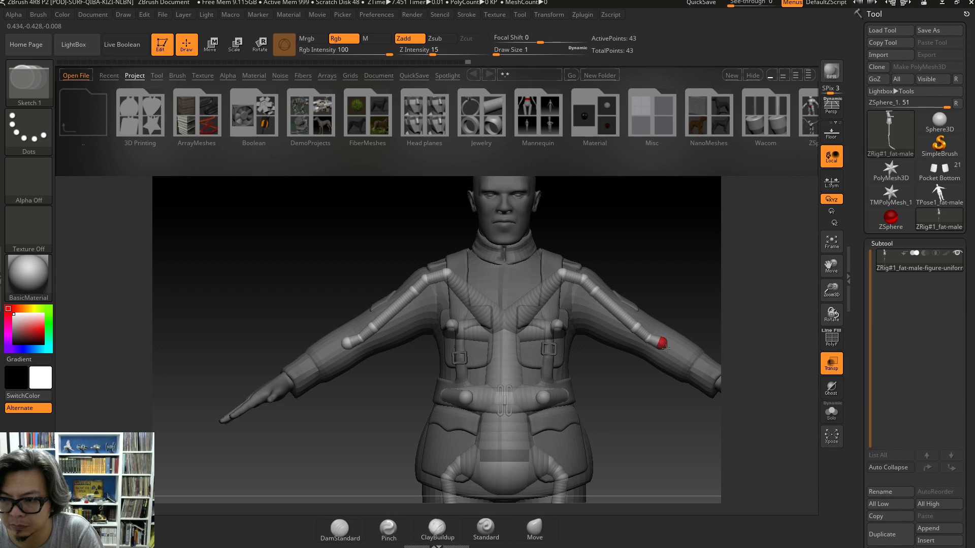
- Extend both arm chains with mirrored ZSpheres along the forearms, through the wrists and to the fingertips
left_click_drag(715, 379, 633, 340, "alt")
left_click(633, 339)
left_click(649, 350)
left_click(694, 379)
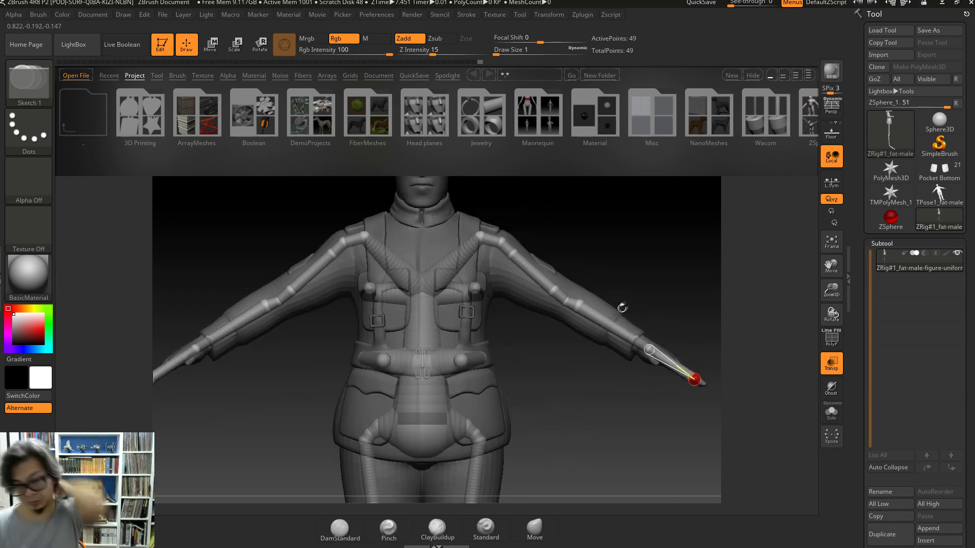
- Move the mirrored shoulder, elbow and wrist ZSpheres back into the sleeves from the side and top views
left_click_drag(476, 221, 534, 227)
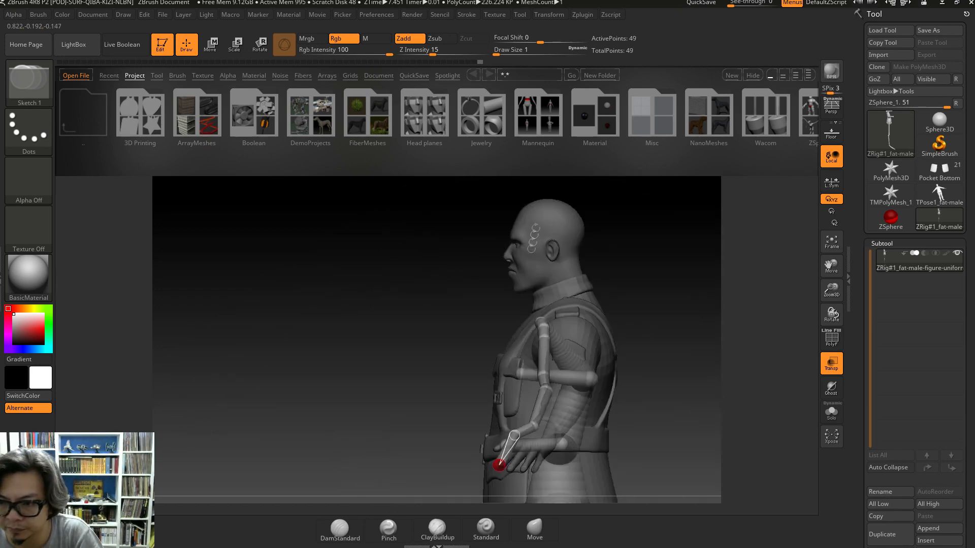
key("w")
left_click_drag(543, 325, 574, 319)
left_click_drag(617, 279, 640, 350, "shift")
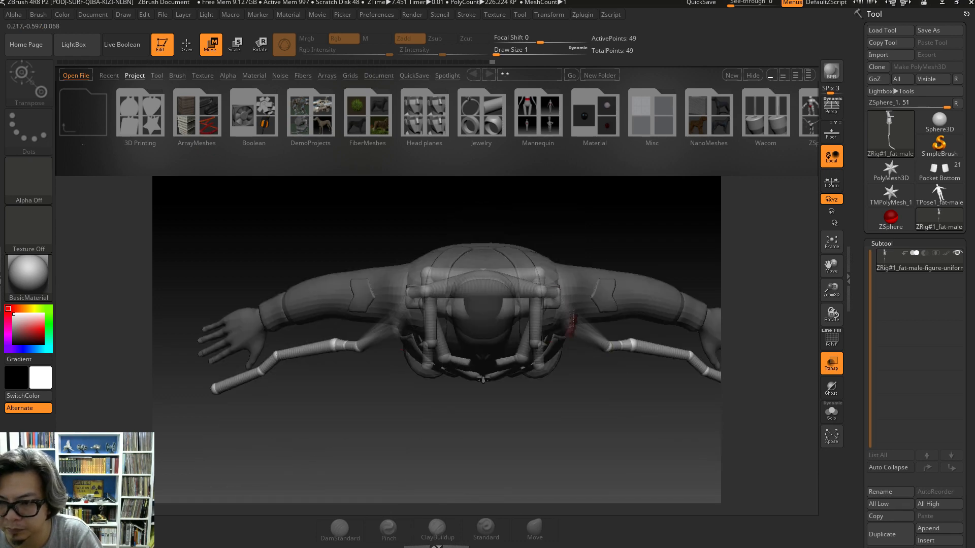
left_click_drag(613, 319, 618, 293)
left_click_drag(631, 345, 635, 291)
left_click_drag(690, 355, 715, 331)
- Shift the mirrored wrist and hand ZSpheres into the hands and align the arm chains inside the arms
left_click_drag(687, 270, 616, 264, "alt")
left_click_drag(689, 319, 688, 351)
left_click_drag(609, 264, 441, 280)
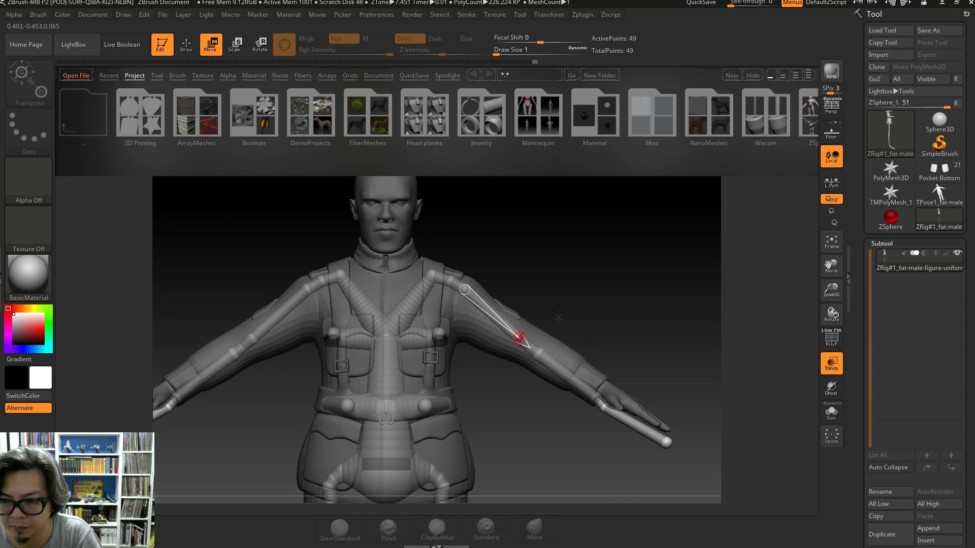
left_click_drag(609, 285, 521, 335)
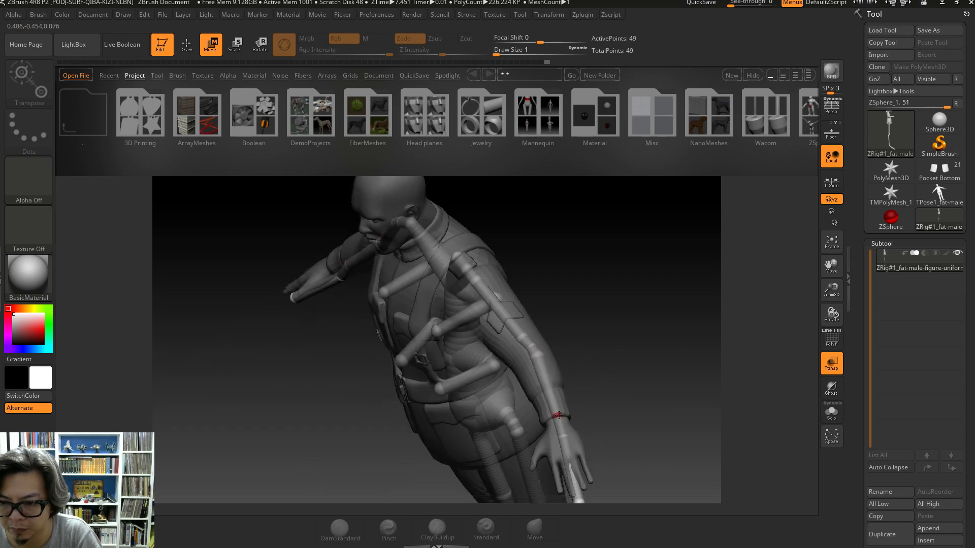
mouse_move(584, 406)
left_mouse_down()
mouse_move(567, 360)
mouse_move(590, 358)
mouse_move(523, 287)
mouse_move(566, 261)
mouse_move(598, 290)
mouse_move(603, 283)
left_mouse_up()
- Add a mirrored pair of ZSpheres beside the shoulders at the inner collarbones and adjust their position
key("q")
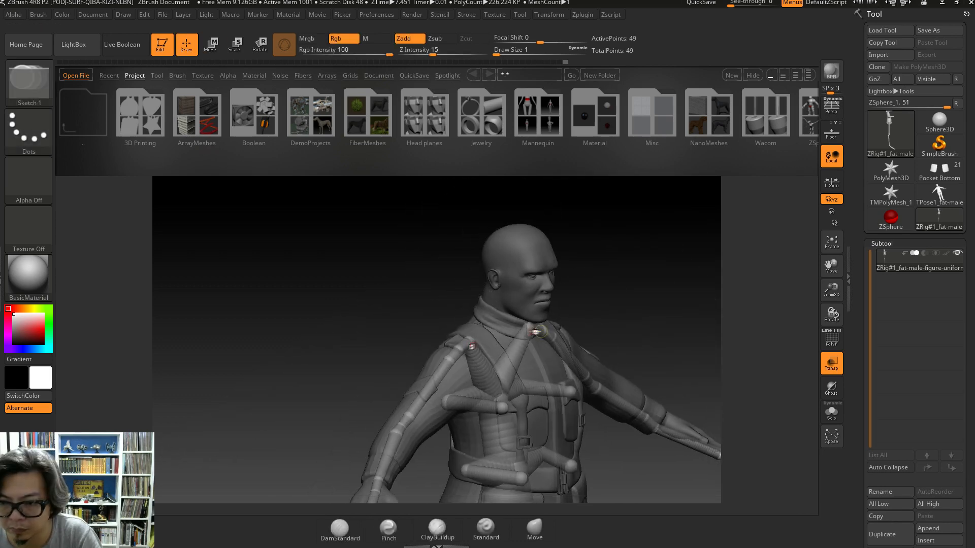
key("w")
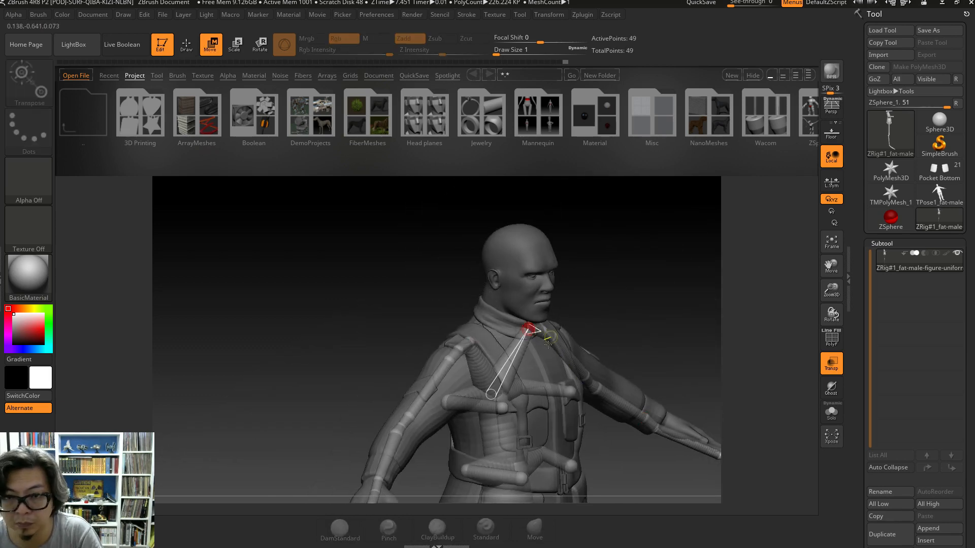
key("q")
mouse_move(604, 269)
left_mouse_down()
mouse_move(584, 305)
mouse_move(589, 263)
mouse_move(606, 274)
mouse_move(571, 284)
mouse_move(585, 315)
mouse_move(486, 378)
left_mouse_up()
left_click(548, 350)
key("w")
left_click_drag(530, 256, 546, 387)
- Draw a central ZSphere chain up the neck into the head and move it back inside the neck and skull
mouse_move(657, 305)
left_mouse_down()
mouse_move(705, 309)
mouse_move(501, 325)
mouse_move(501, 234)
left_mouse_up()
key("q")
left_click_drag(595, 284, 538, 295, "shift")
key("w")
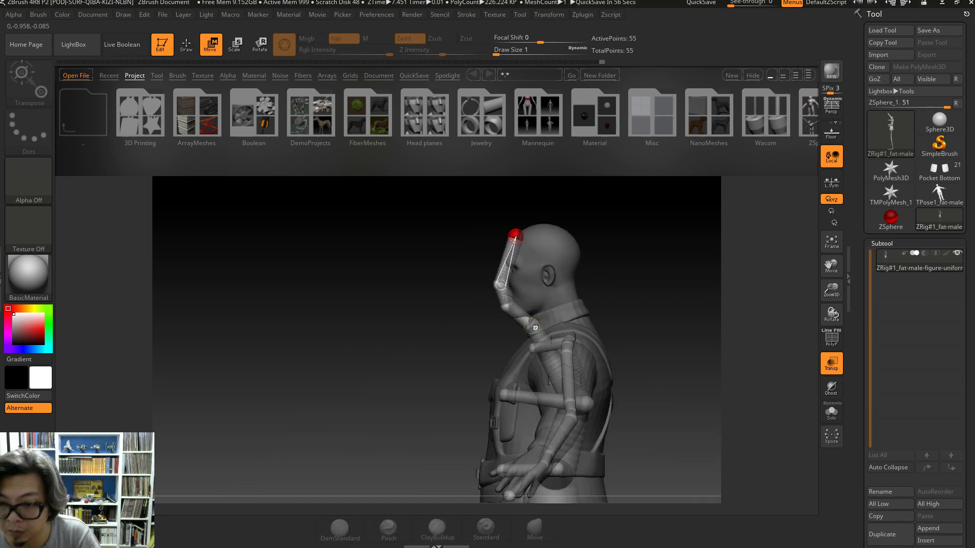
left_click_drag(509, 288, 513, 281)
left_click(561, 304)
left_click(563, 320)
left_click(560, 274)
- Try adding a mirrored ZSphere pair at the jaw, then undo it
key("q")
left_click_drag(558, 277, 523, 306)
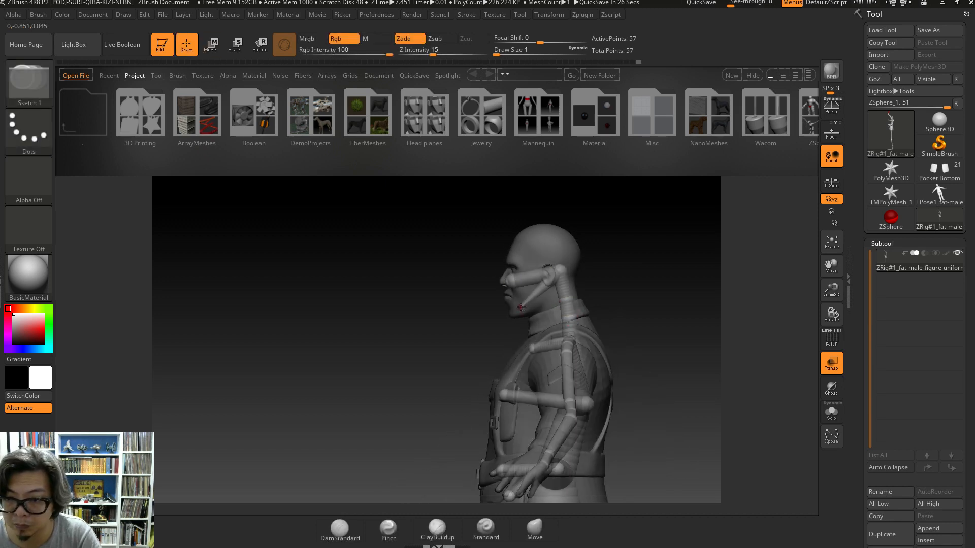
left_click_drag(609, 284, 664, 284)
key("ctrl+z")
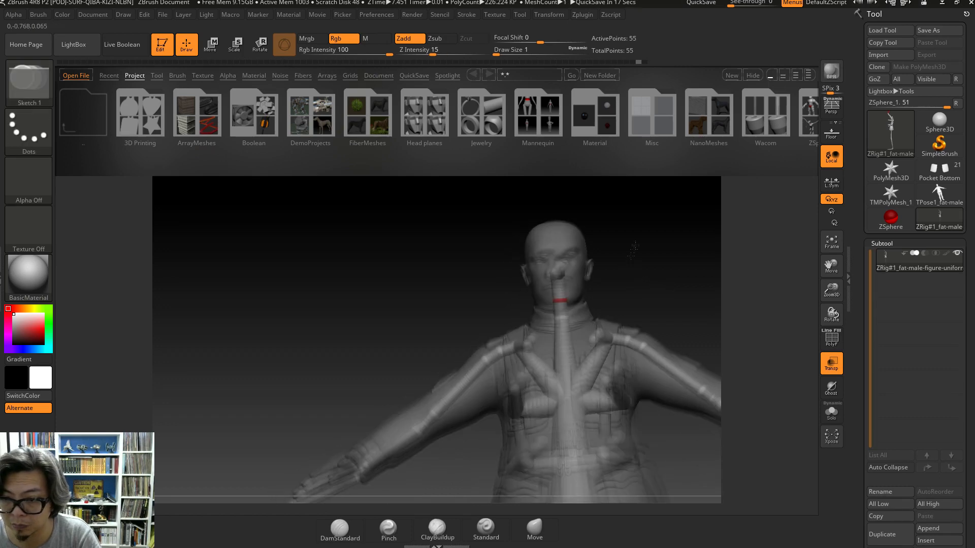
- Add a single central ZSphere at the chin for the jaw and raise the face ZSphere to eye level
left_click_drag(619, 260, 510, 218)
key("w")
mouse_move(579, 289)
left_mouse_down()
mouse_move(537, 274)
mouse_move(544, 284)
left_mouse_up()
key("q")
key("w")
key("q")
left_click(534, 292)
mouse_move(619, 276)
left_mouse_down()
mouse_move(513, 304)
mouse_move(513, 275)
left_mouse_up()
key("w")
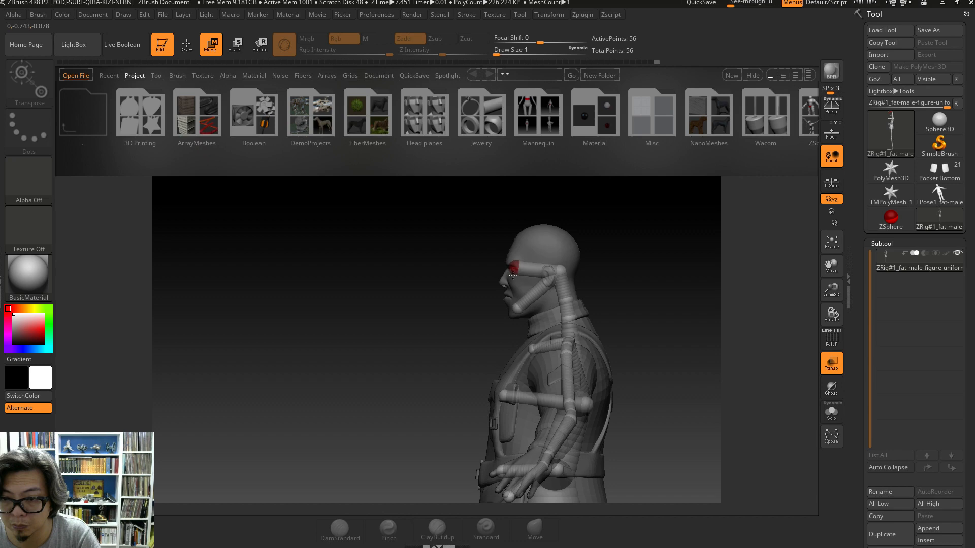
- Add a central ZSphere on the underside of the pelvis at the crotch
left_click_drag(609, 287, 639, 319)
left_click_drag(640, 319, 575, 203, "alt")
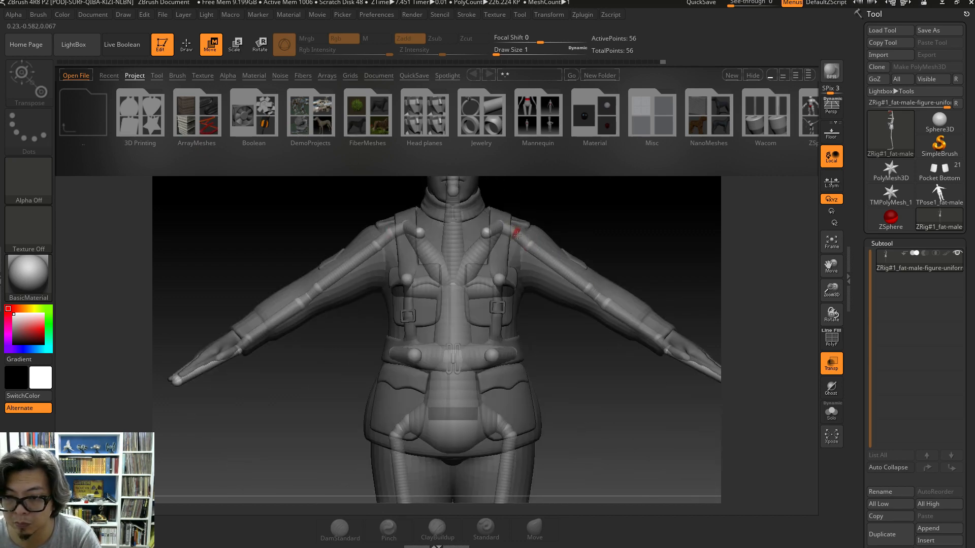
key("e")
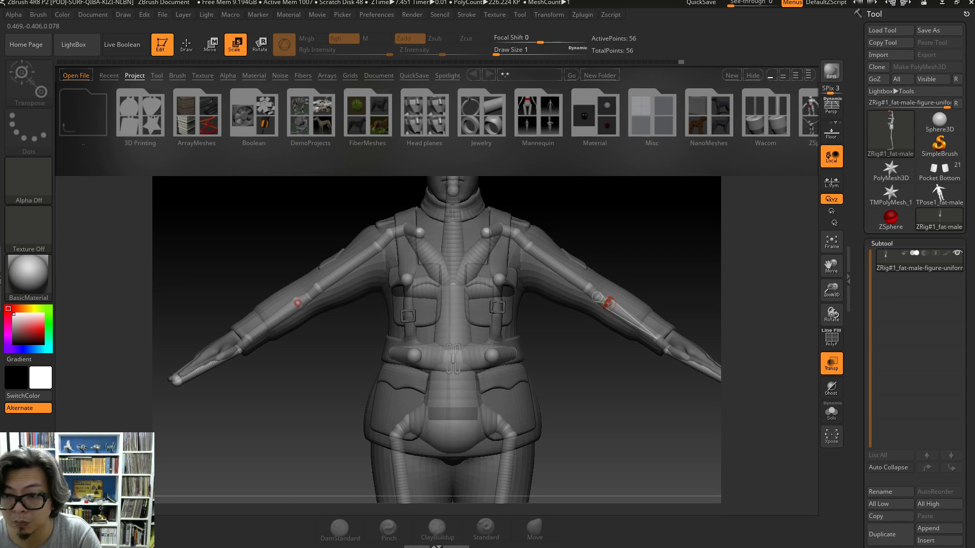
left_click_drag(575, 391, 600, 174, "alt")
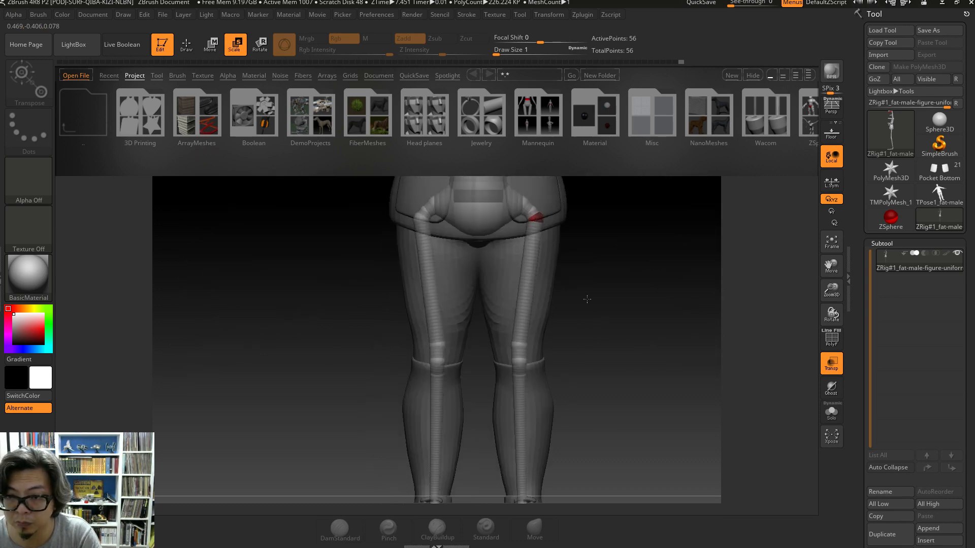
left_click_drag(546, 330, 544, 426, "alt")
left_click_drag(610, 335, 528, 349)
left_click_drag(574, 304, 660, 284)
key("w")
key("q")
left_click(463, 330)
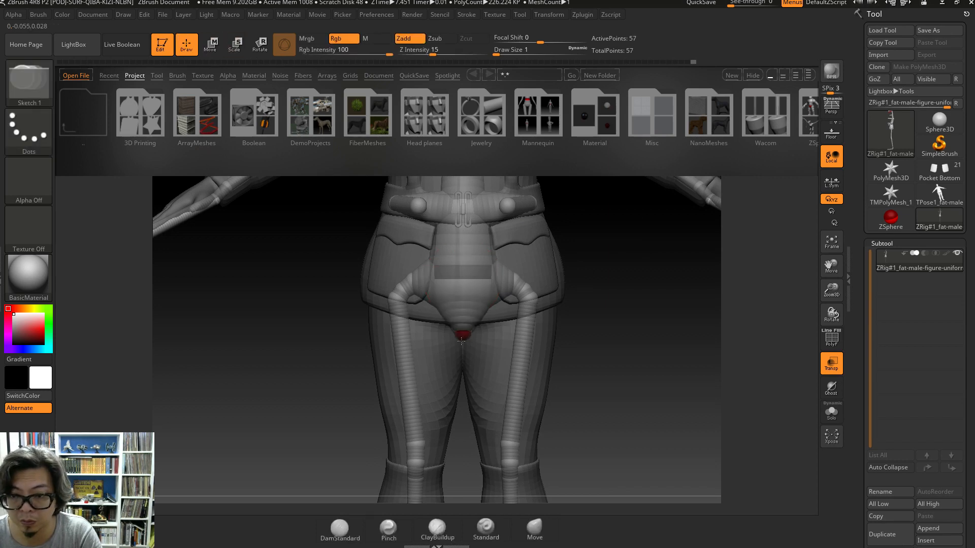
- Move the crotch ZSphere forward to the lower front of the pelvis
left_click_drag(609, 310, 555, 305)
key("w")
left_click_drag(447, 333, 397, 307)
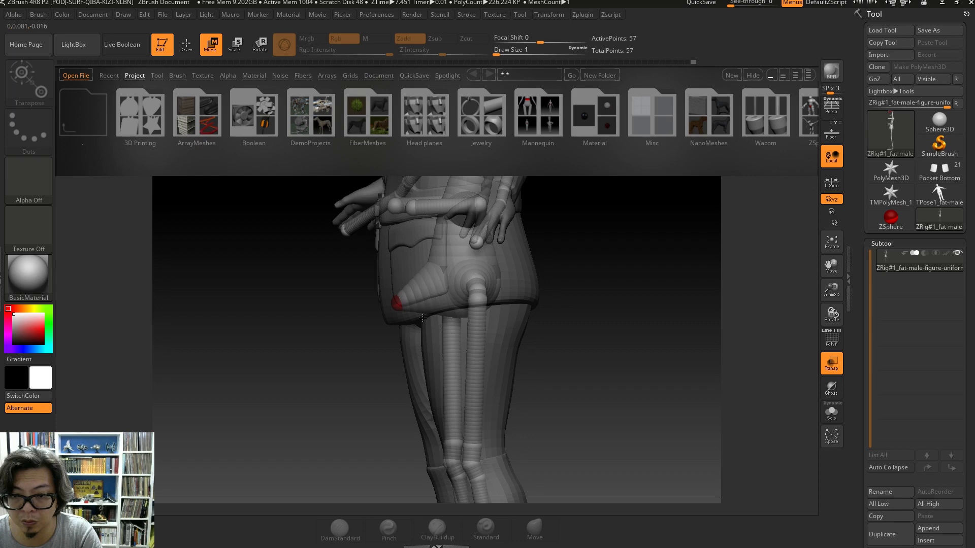
- Add a mirrored pair of ZSpheres branching from the pelvis to the buttocks and position them inside the mesh
mouse_move(560, 302)
left_mouse_down()
mouse_move(549, 307)
mouse_move(625, 304)
mouse_move(552, 335)
left_mouse_up()
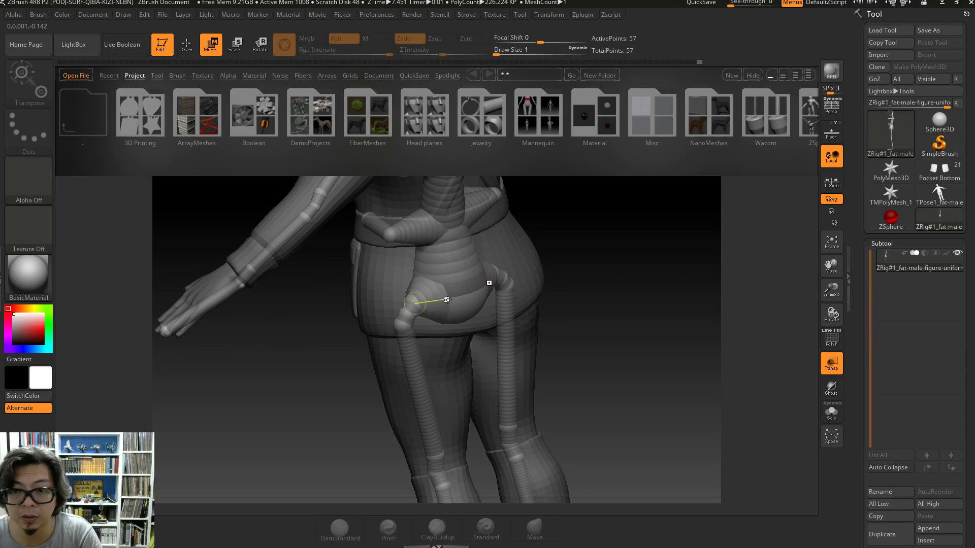
key("q")
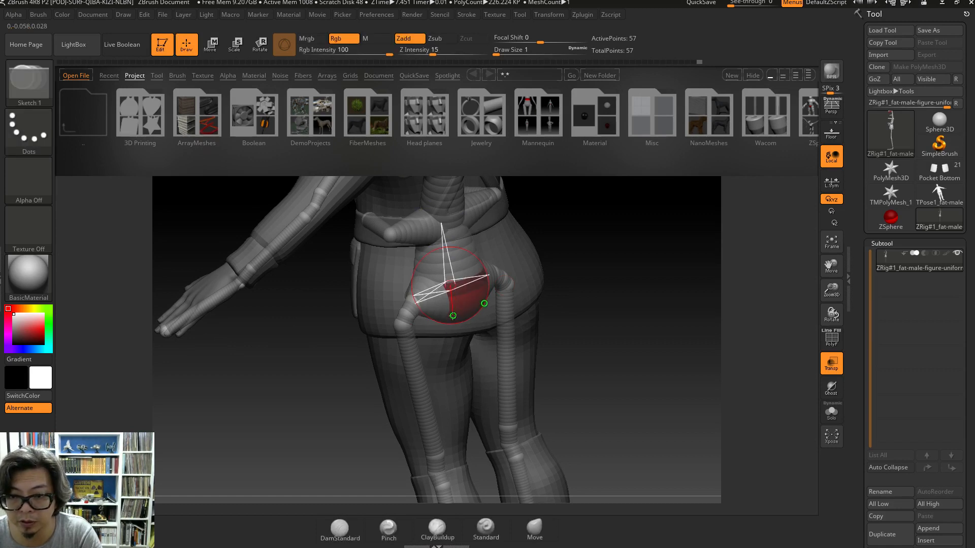
left_click_drag(572, 319, 518, 263)
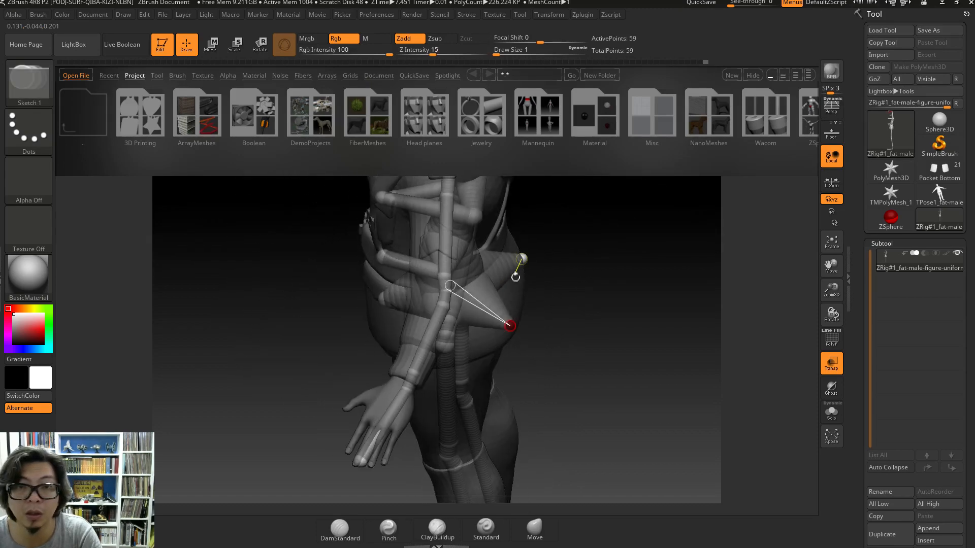
key("w")
mouse_move(510, 324)
left_mouse_down()
mouse_move(570, 308)
mouse_move(599, 324)
mouse_move(584, 360)
mouse_move(558, 193)
left_mouse_up()
left_click_drag(539, 310, 550, 384, "alt")
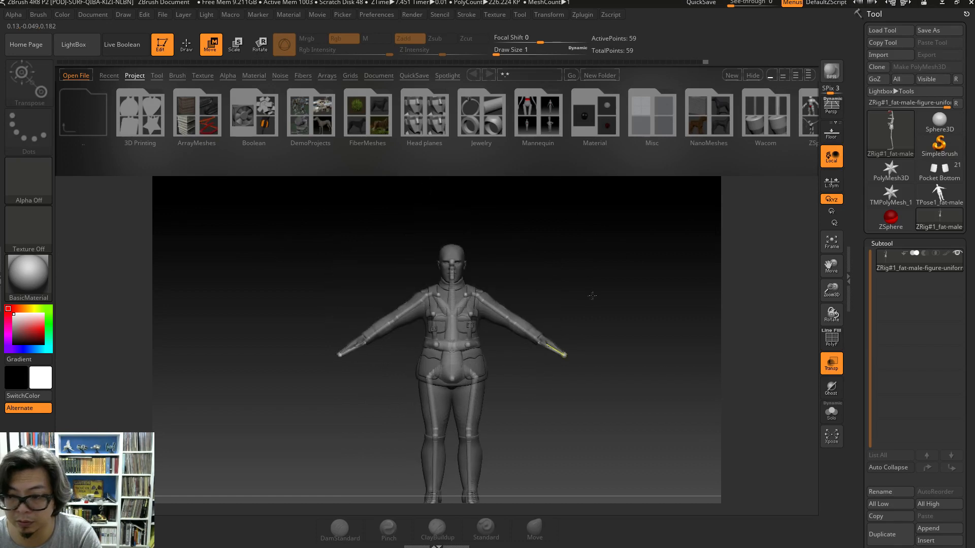
- Save the finished rig tool to disk as the ZRig#3 version of the fat-male figure file
left_click(880, 244)
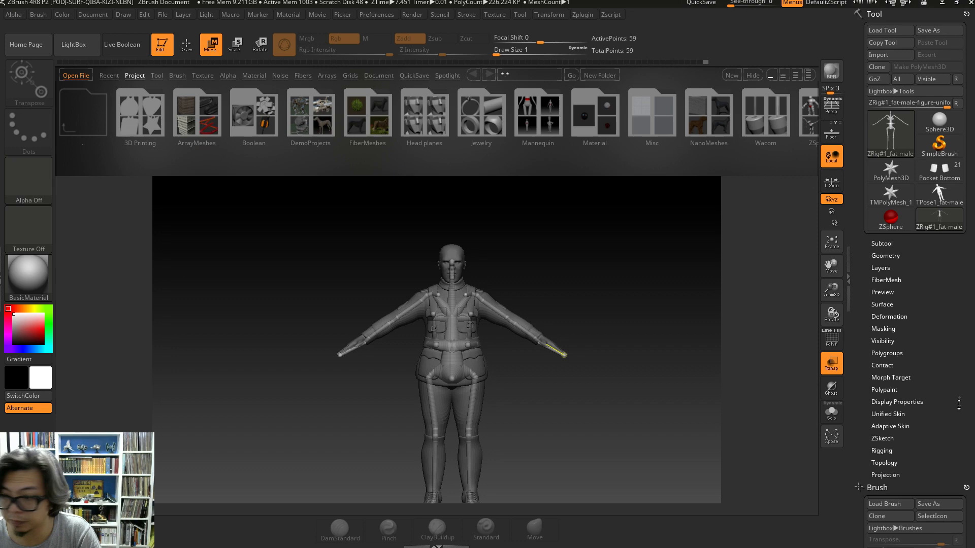
mouse_move(969, 426)
left_mouse_down()
mouse_move(972, 322)
mouse_move(972, 419)
left_mouse_up()
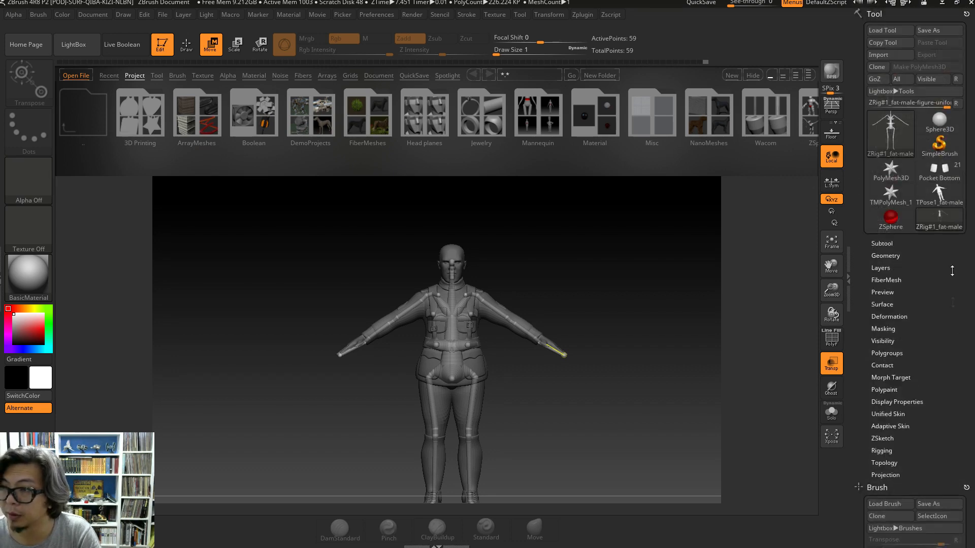
left_click(933, 32)
left_click(249, 166)
left_click(401, 257)
left_click(522, 273)
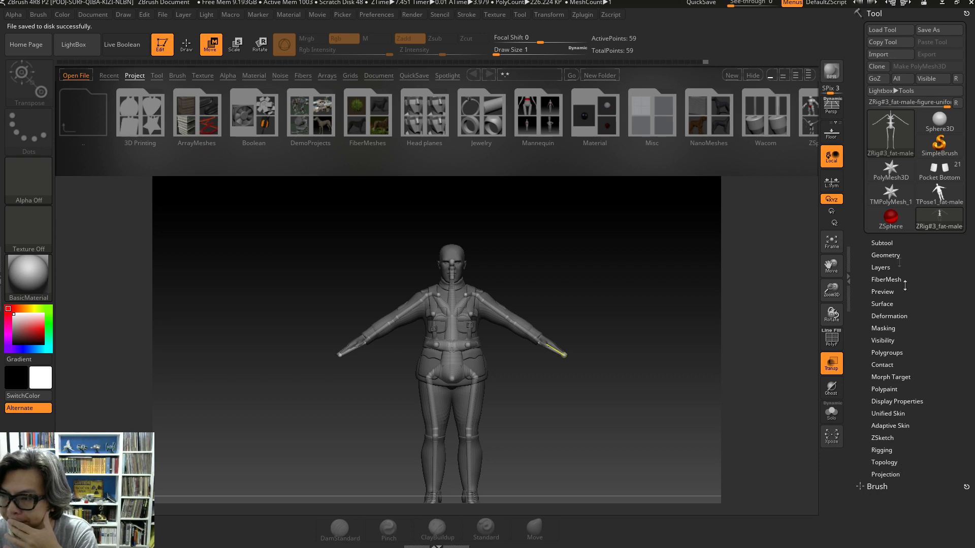
- Bind the figure mesh to the ZSphere rig
left_click(882, 451)
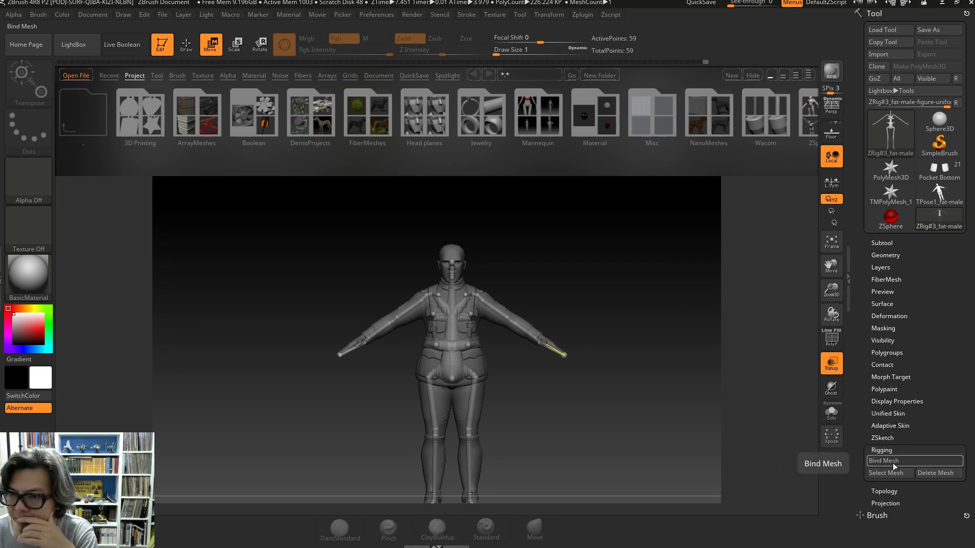
left_click(892, 463)
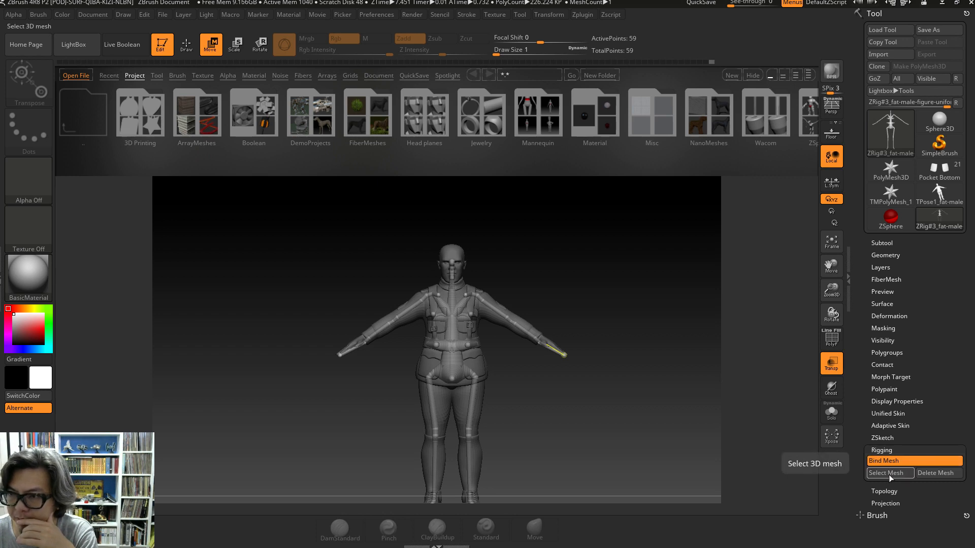
- Rotate both forearms at the elbow ZSpheres symmetrically so the hands point downward
left_click_drag(547, 305, 533, 285)
left_click(267, 52)
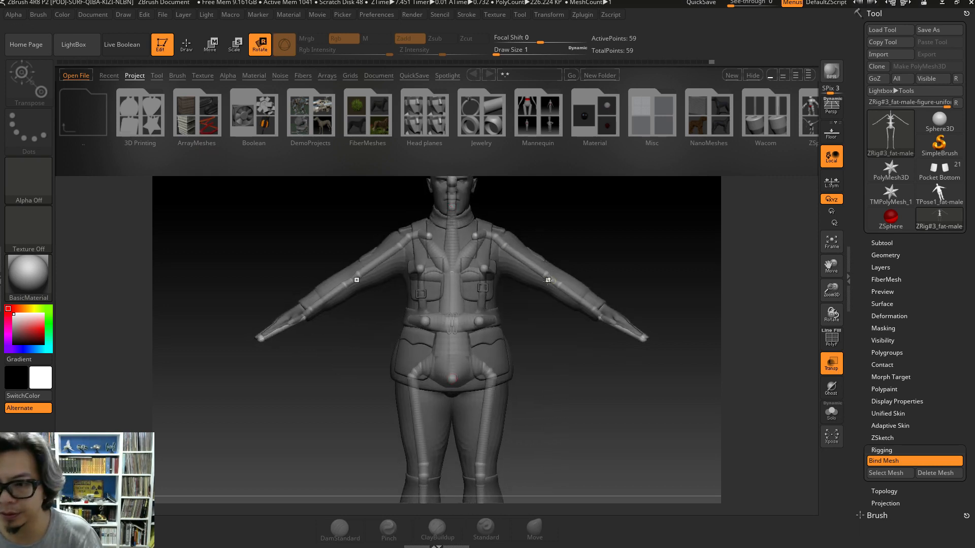
left_click_drag(570, 271, 550, 279)
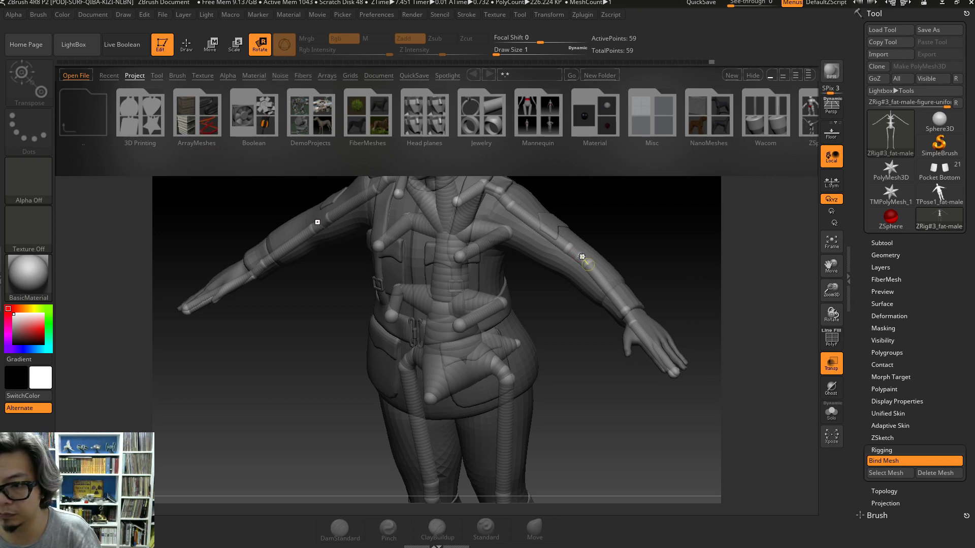
left_click_drag(577, 262, 556, 327)
left_click_drag(619, 331, 630, 358)
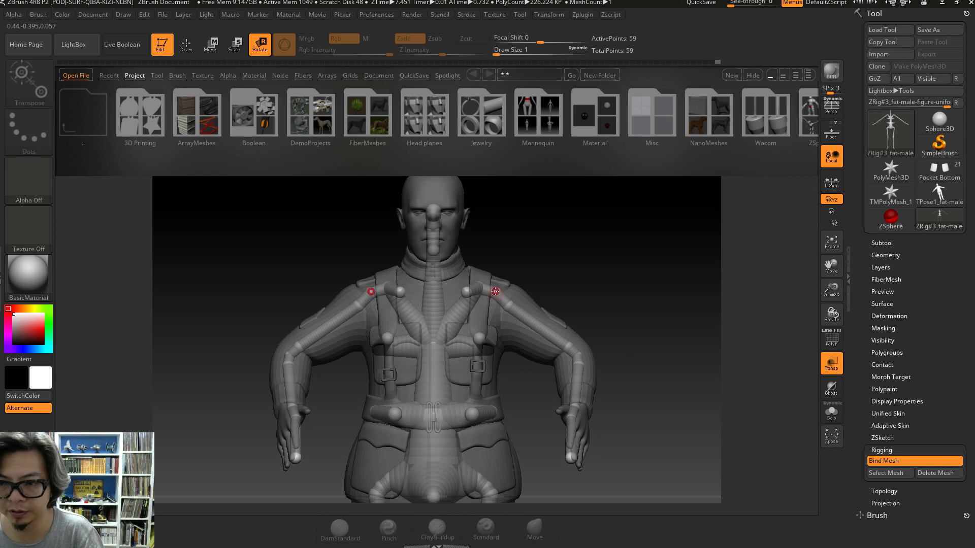
- Try tilting the head back at the top neck ZSphere, then undo it
left_click_drag(497, 289, 635, 167)
left_click_drag(591, 216, 470, 231)
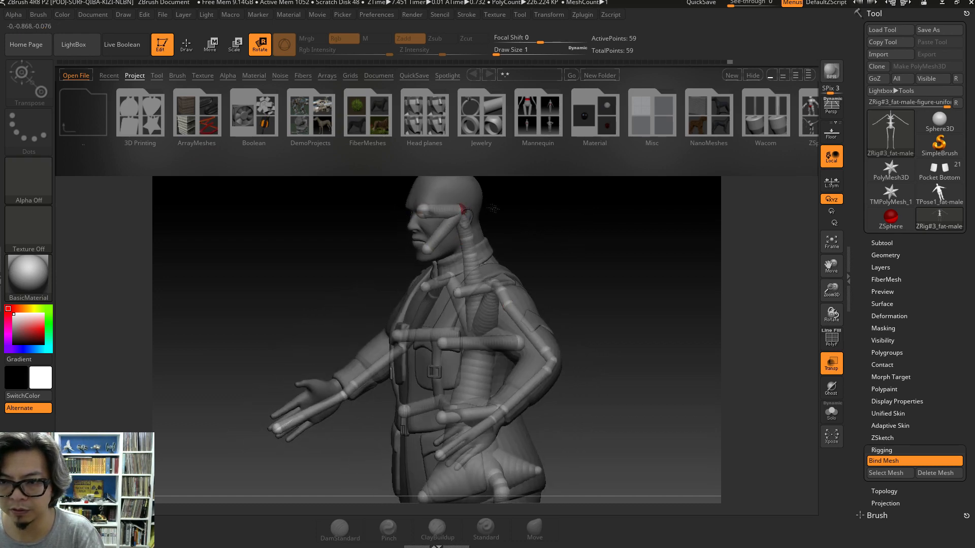
left_click_drag(466, 227, 472, 225)
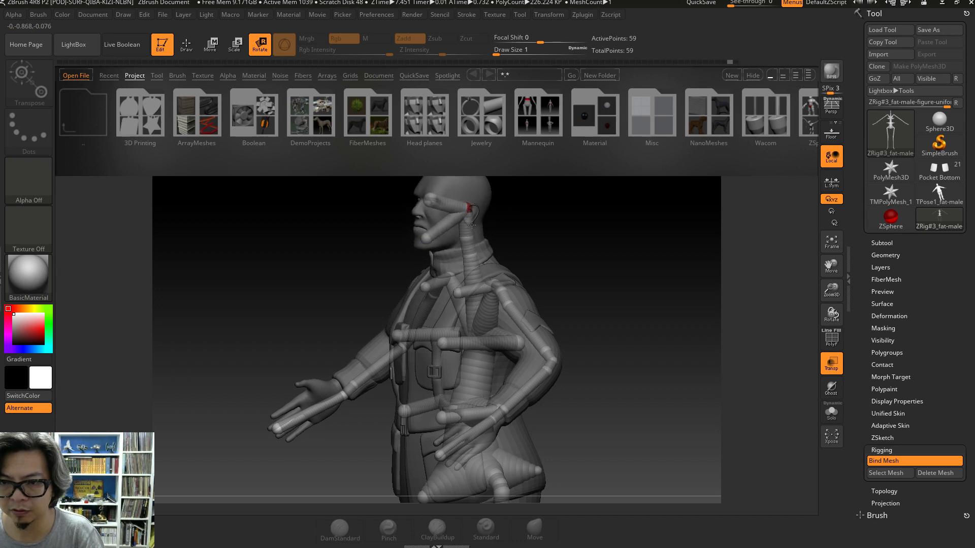
key("ctrl+z")
key("ctrl+z")
key("ctrl+z")
key("ctrl+z")
key("ctrl+z")
key("ctrl+z")
- Rotate the figure's left leg forward at the hip ZSphere to test a raised-leg pose
left_click_drag(524, 288, 538, 303)
right_click_drag(510, 333, 464, 345)
key("r")
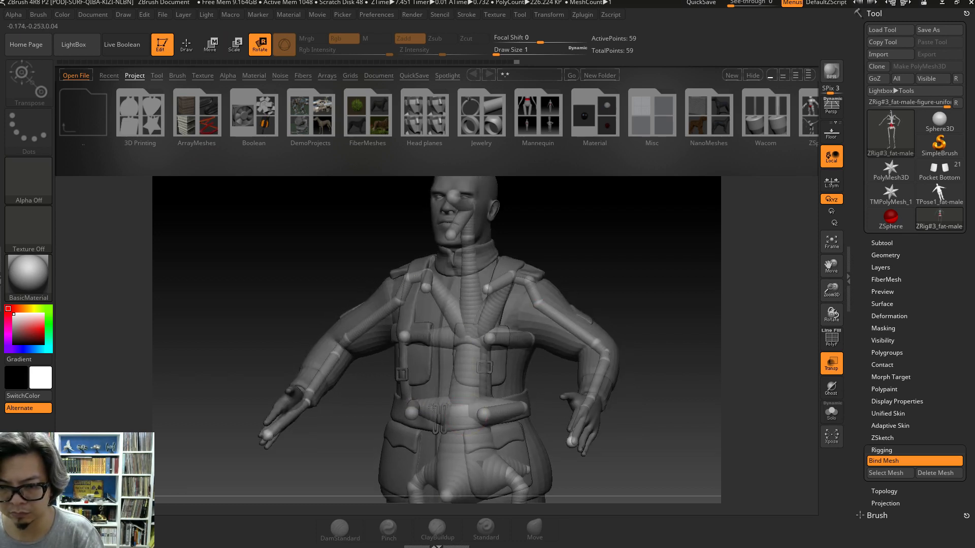
mouse_move(440, 409)
left_mouse_down()
mouse_move(457, 422)
mouse_move(452, 413)
left_mouse_up()
right_click_drag(611, 489, 614, 327, "alt")
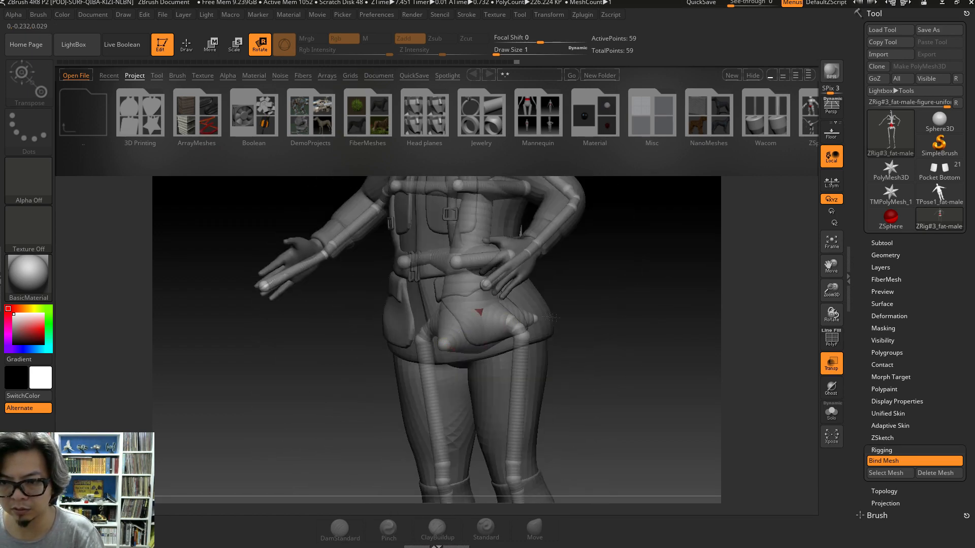
left_click(479, 311)
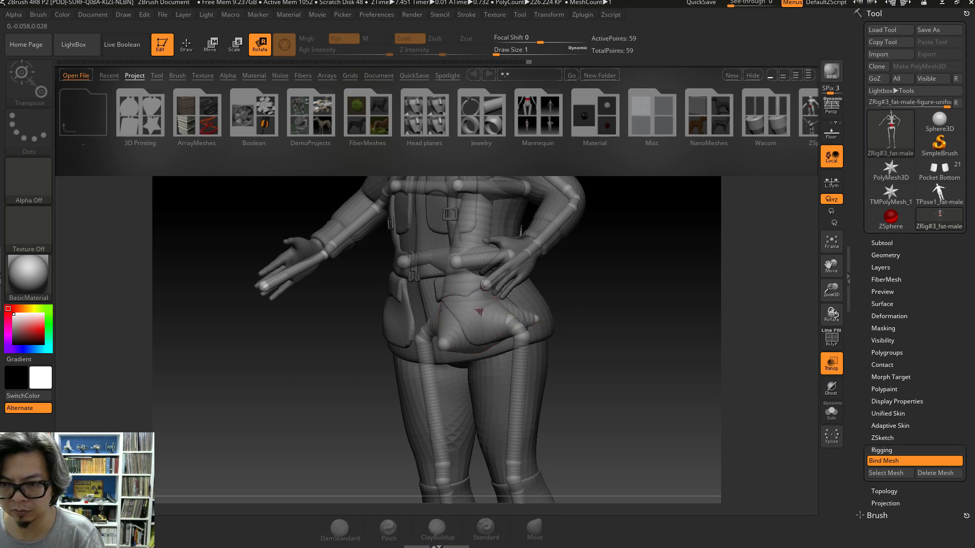
left_click_drag(365, 318, 365, 187, "alt")
key("w")
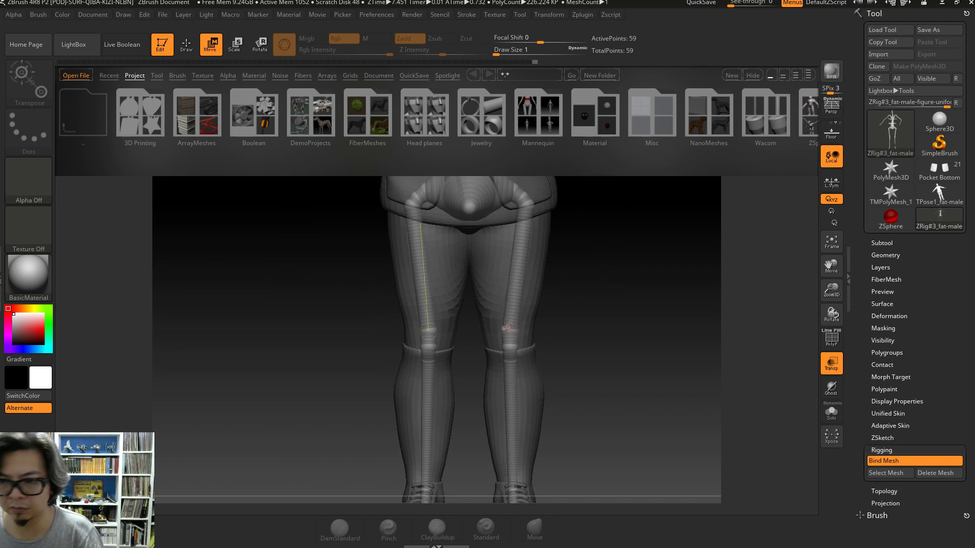
left_click_drag(502, 309, 510, 336)
key("r")
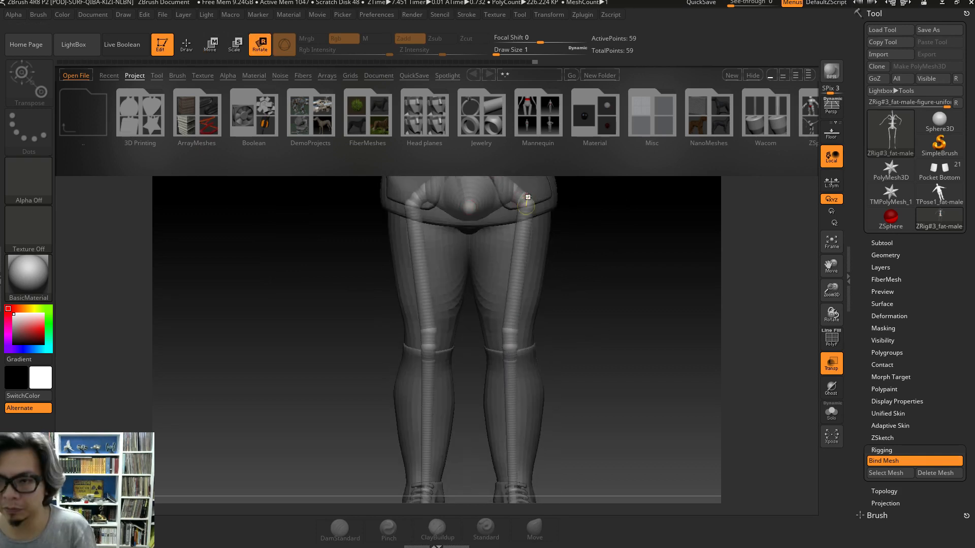
left_click_drag(399, 290, 551, 378)
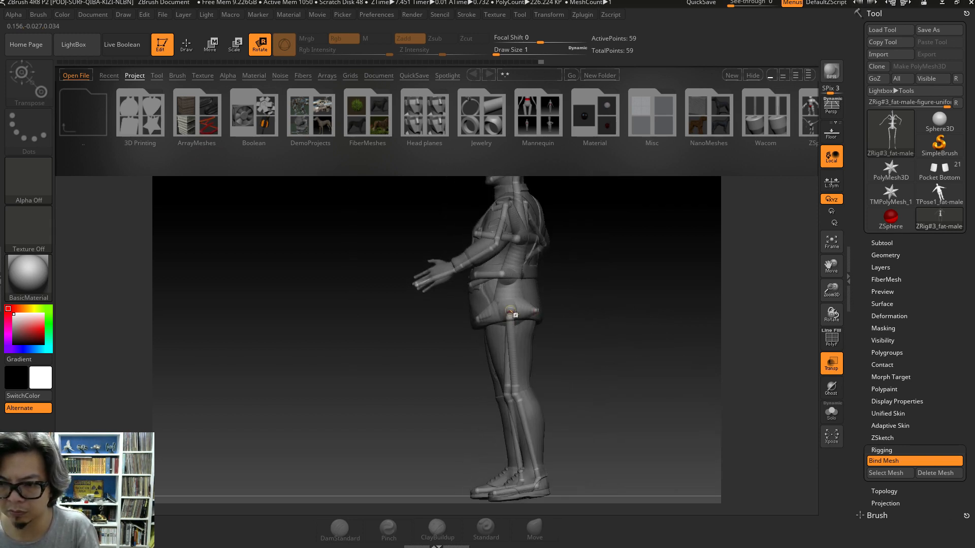
left_click_drag(510, 313, 416, 195)
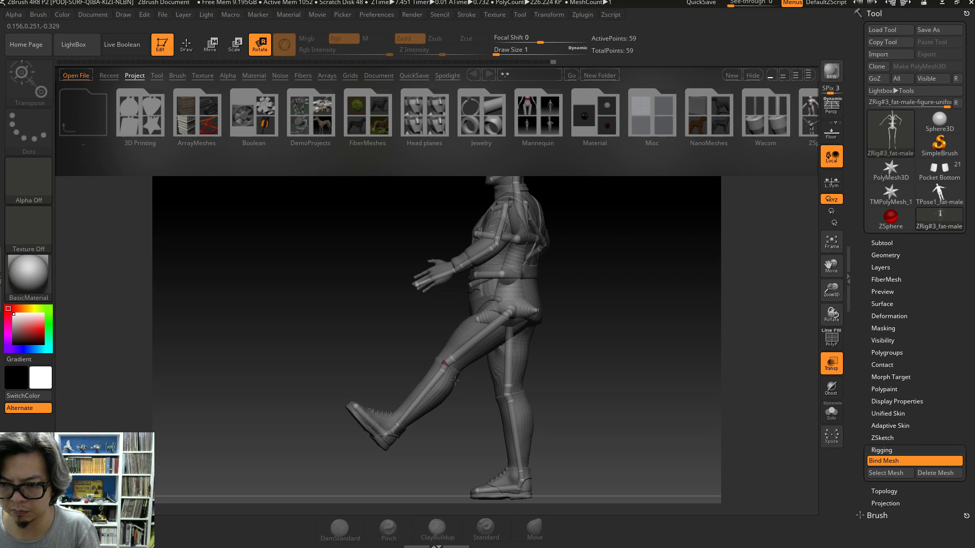
- Try rotating the knee ZSphere of the raised leg and check the Gizmo 3D preferences
right_click_drag(449, 362, 445, 369, "ctrl")
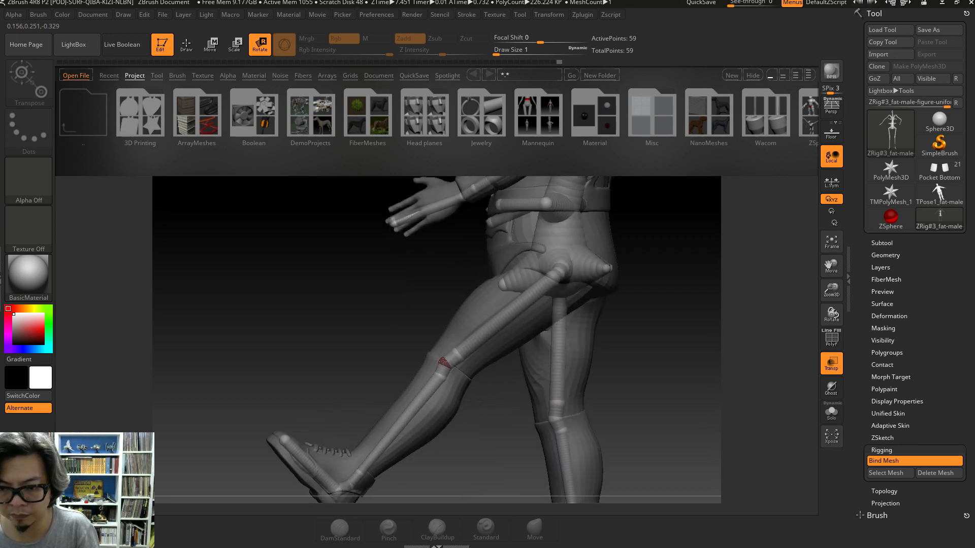
left_click_drag(443, 362, 457, 354)
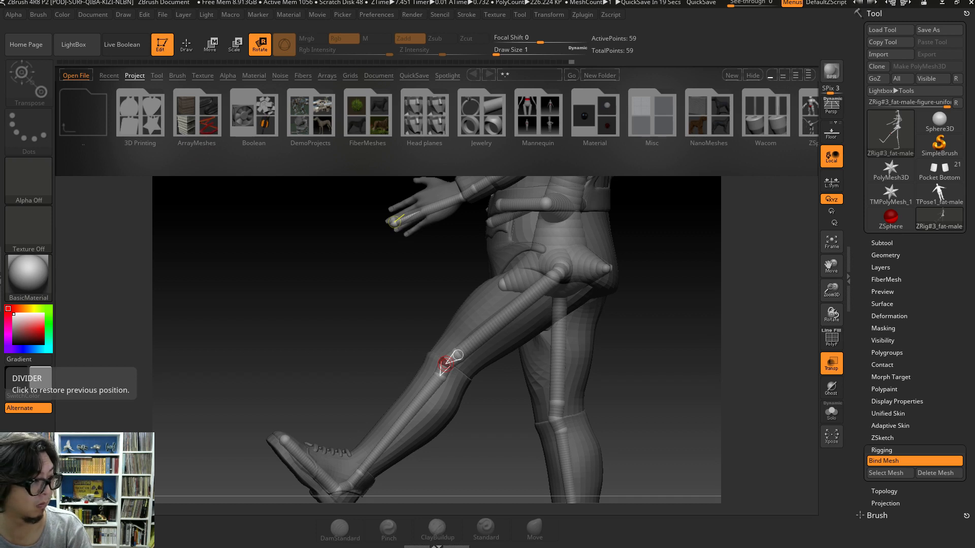
left_click(377, 14)
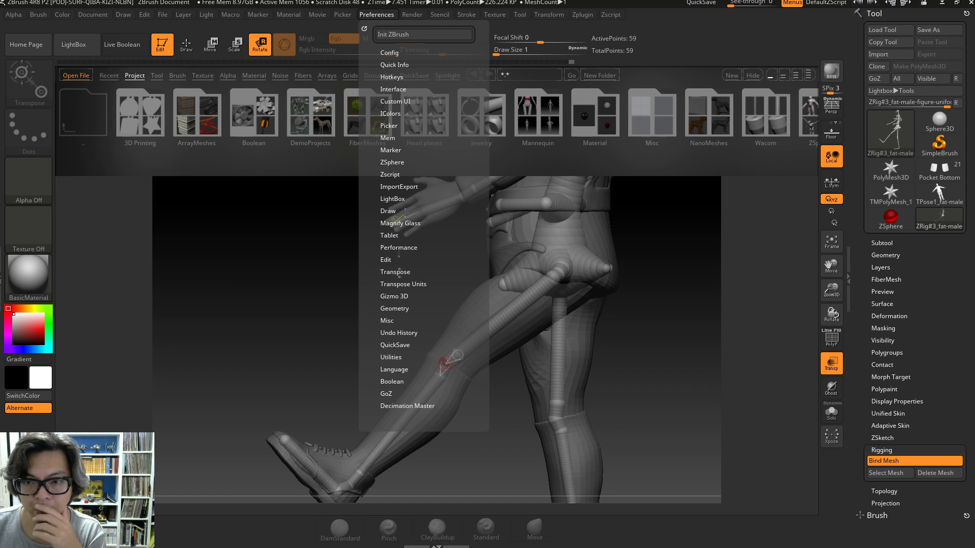
left_click(394, 296)
left_click(437, 320)
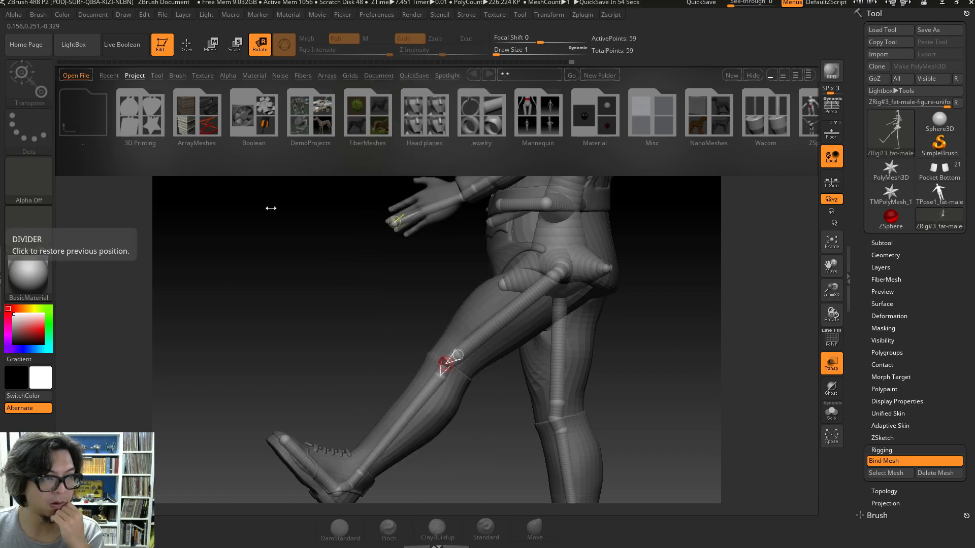
left_click(376, 14)
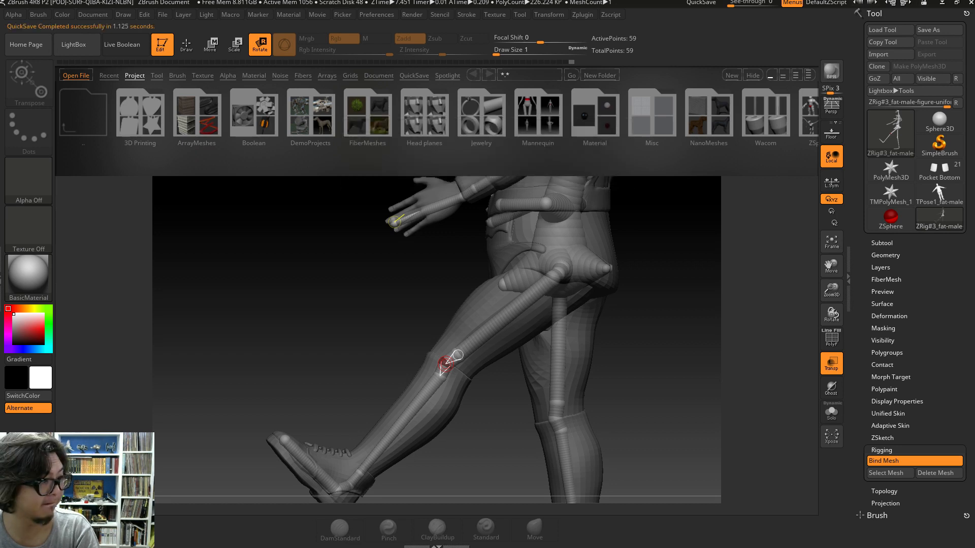
key("q")
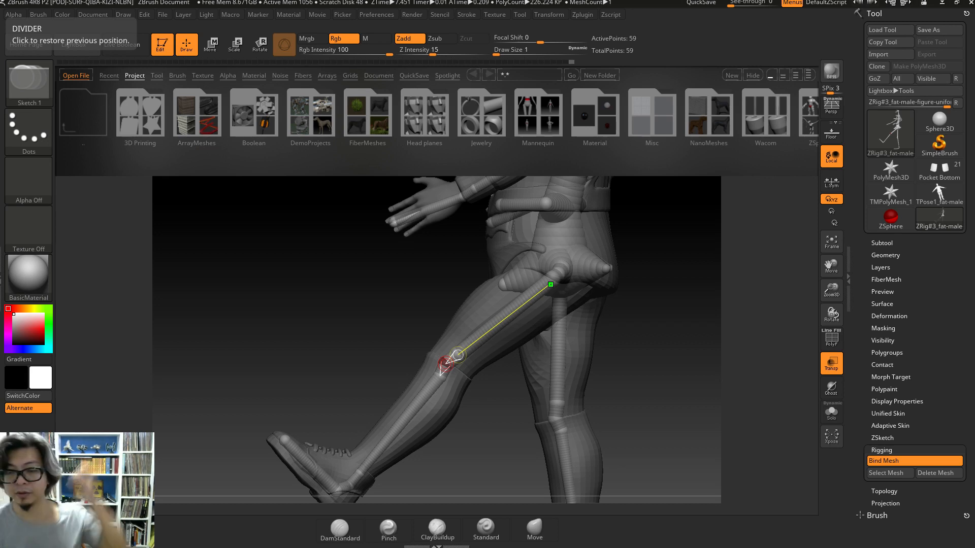
left_click_drag(616, 317, 628, 297)
key("ctrl+z")
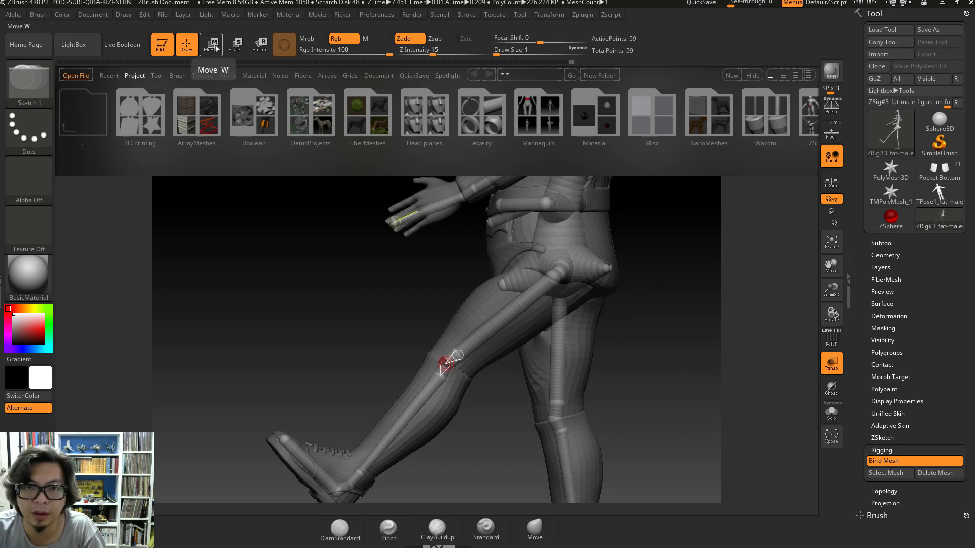
left_click(234, 46)
- Turn the mesh binding off and on again to reset the test pose
left_click_drag(338, 272, 368, 205)
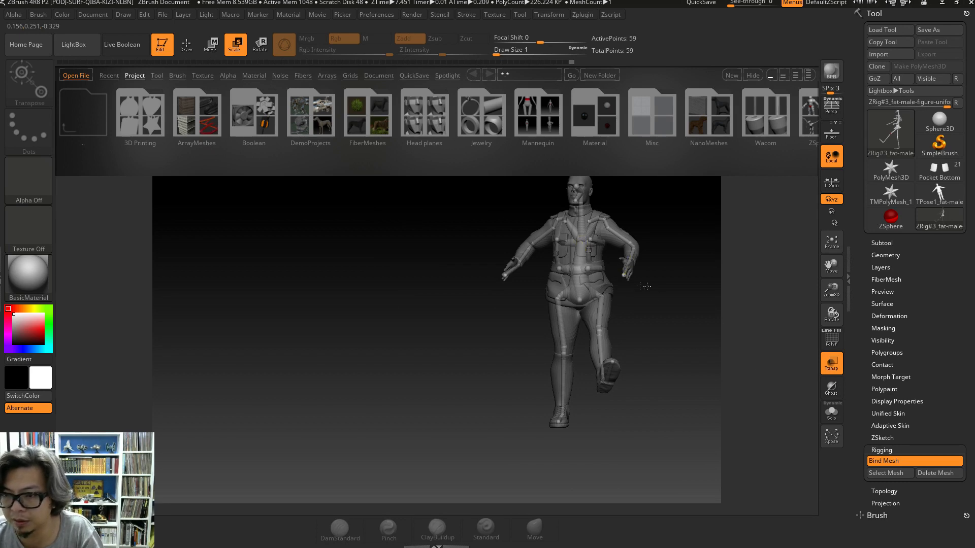
left_click_drag(616, 326, 574, 355, "alt")
left_click_drag(629, 260, 648, 298, "alt")
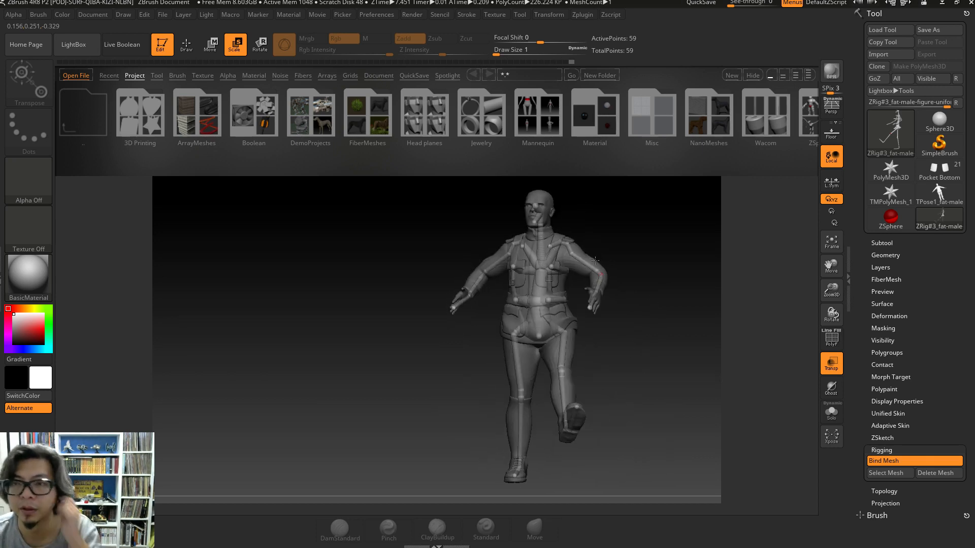
left_click(882, 462)
left_click(877, 464)
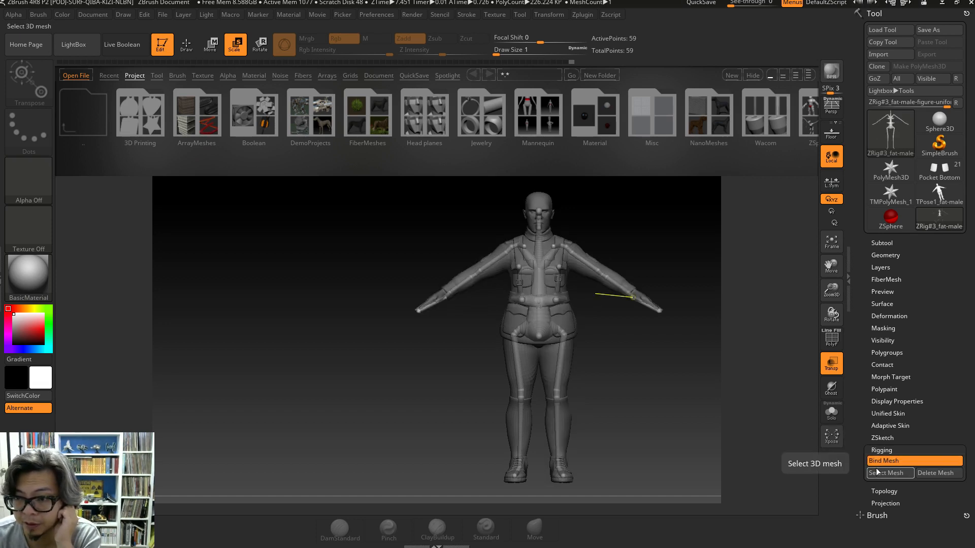
- Transfer the Transpose Master mesh back to the original subtools with TPose|SubT and open the subtool list
left_click(553, 16)
left_click(583, 14)
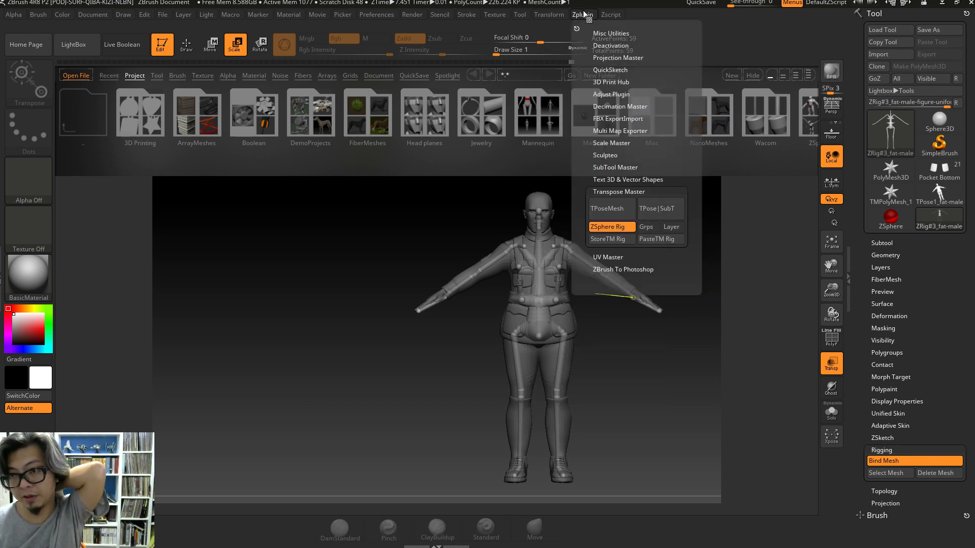
left_click(659, 208)
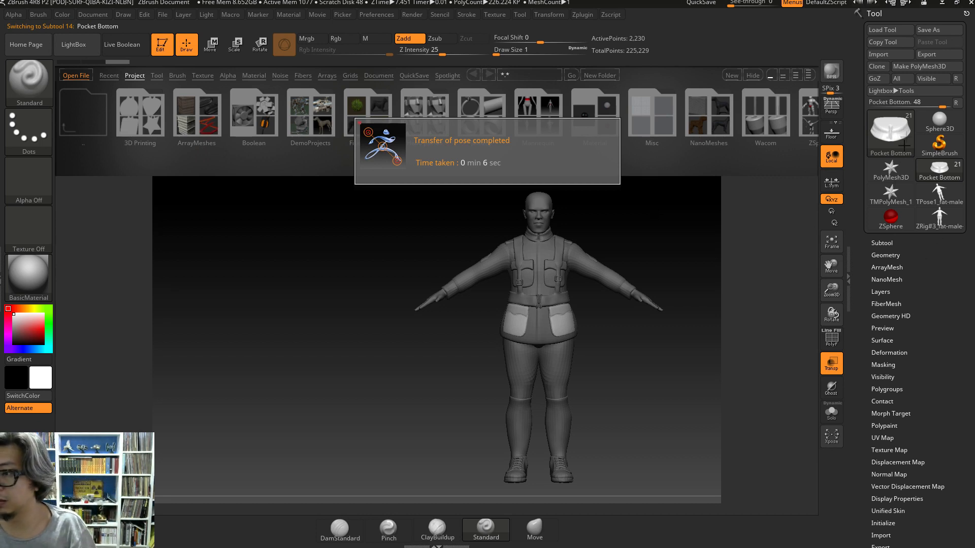
left_click(888, 243)
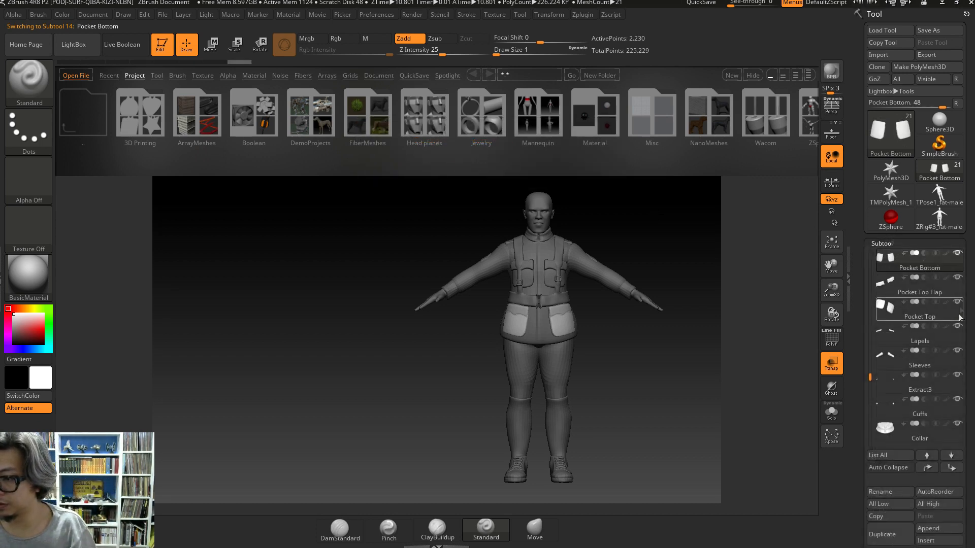
left_click_drag(866, 346, 832, 287)
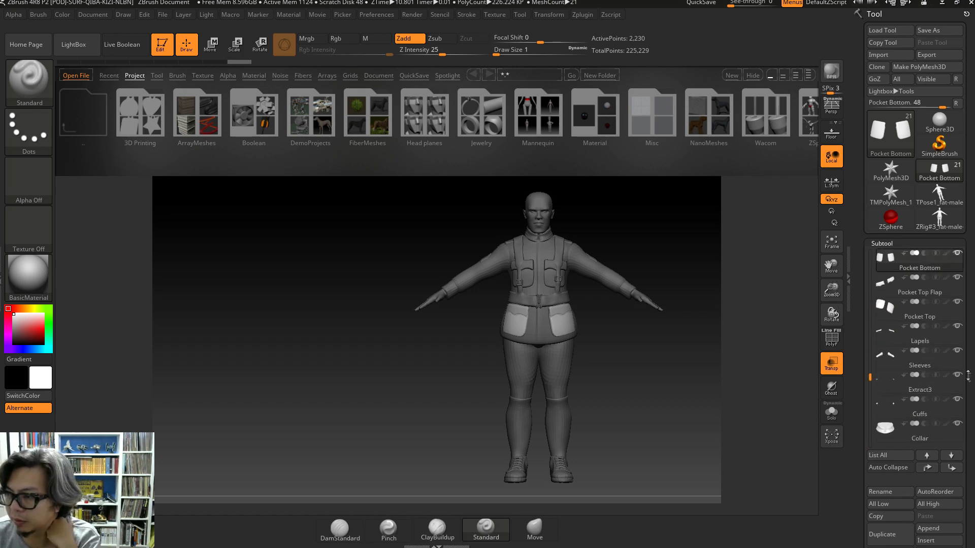
scroll(931, 317, "down", 10)
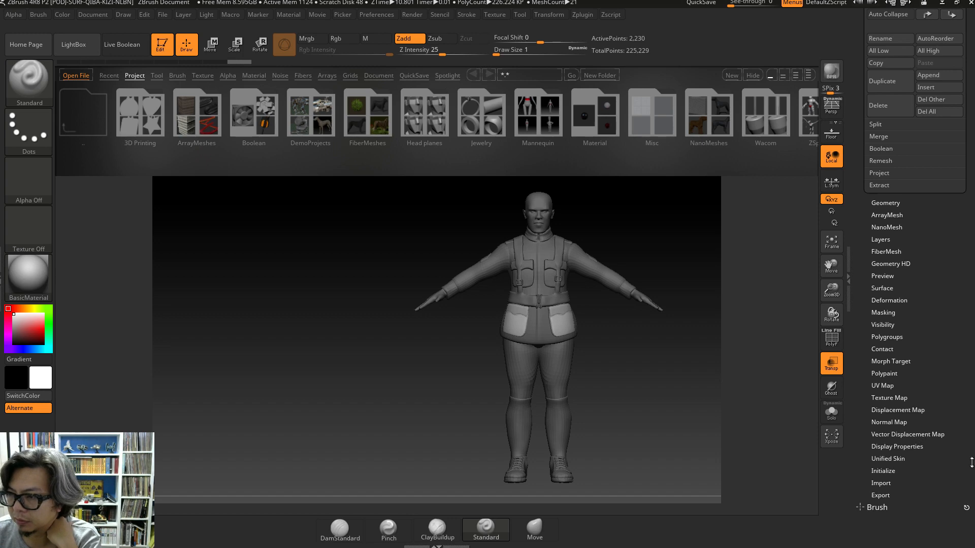
left_click_drag(970, 468, 972, 448)
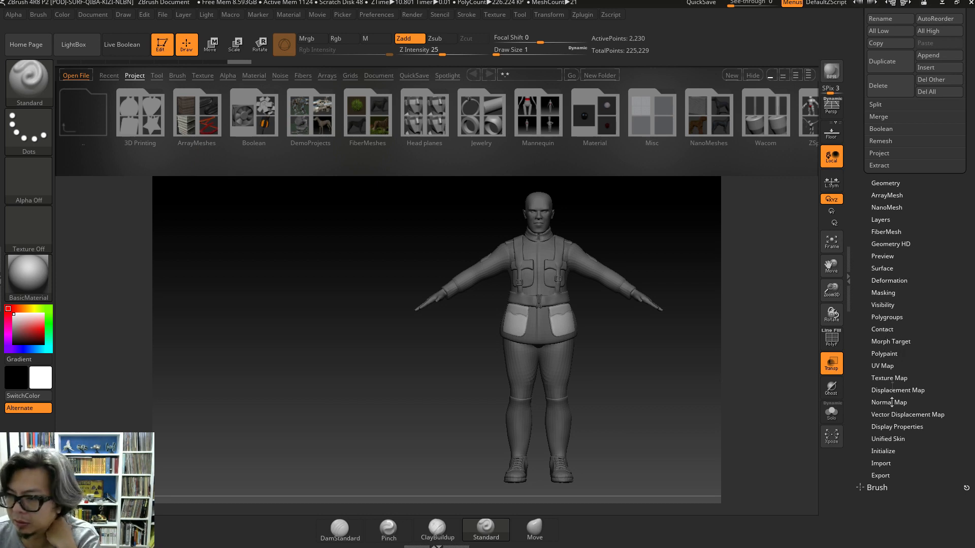
left_click_drag(950, 379, 938, 435)
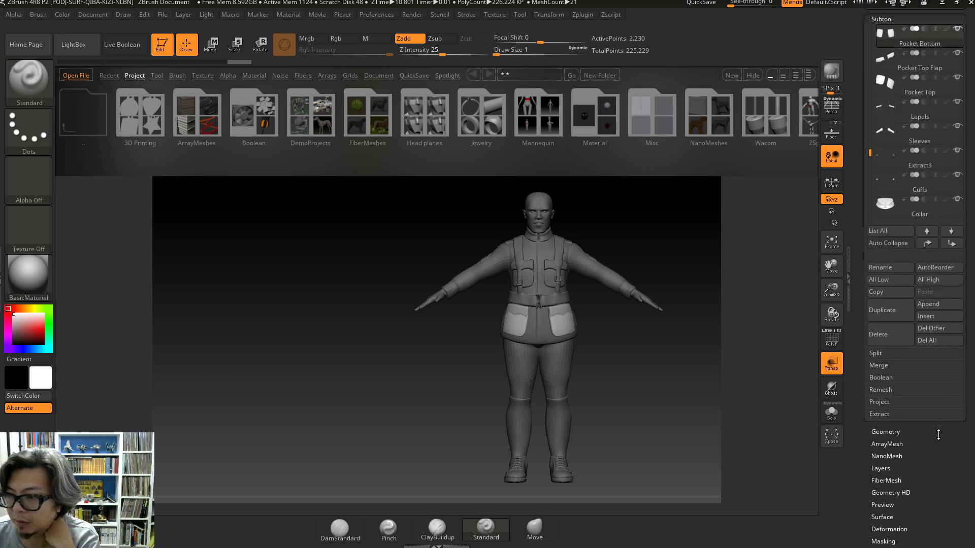
left_click(934, 415)
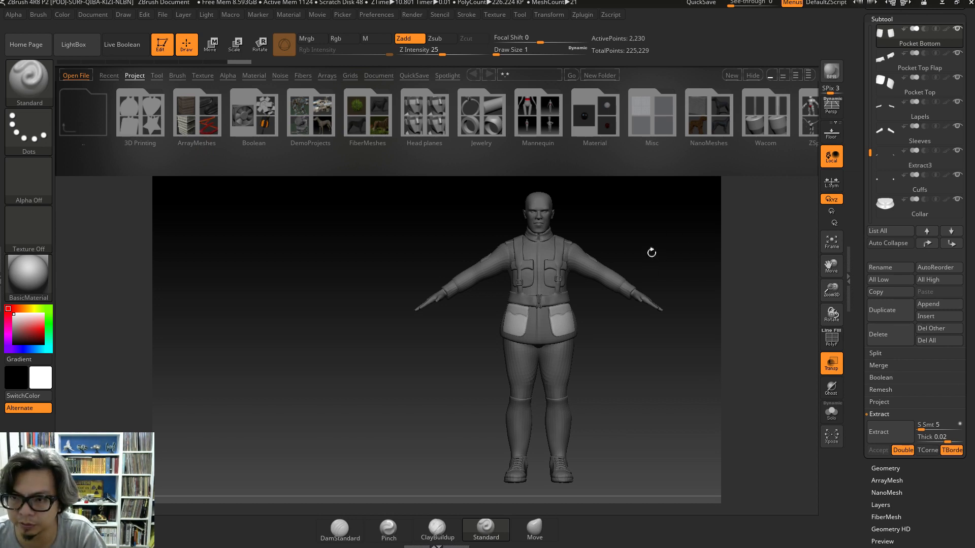
mouse_move(659, 253)
left_mouse_down("shift")
mouse_move(613, 255)
mouse_move(667, 266)
left_mouse_up("shift")
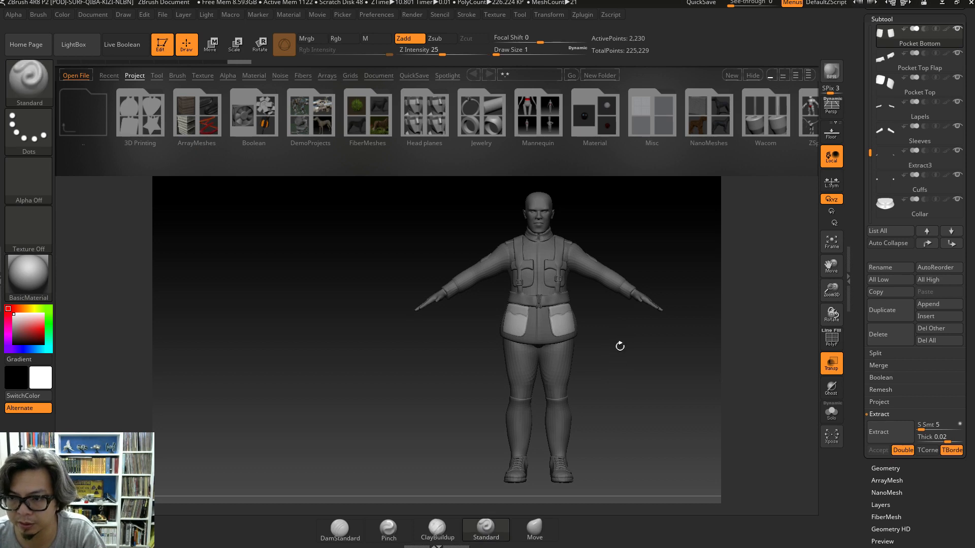
- Combine all subtools into a new Transpose Master mesh with ZSphere Rig turned off, and display its polyframe
left_click(610, 14)
left_click(583, 15)
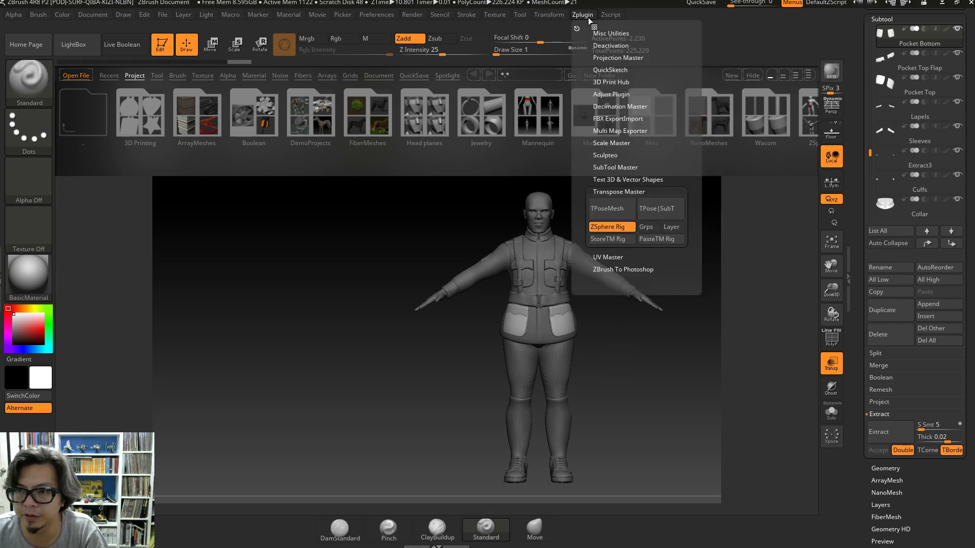
left_click(613, 212)
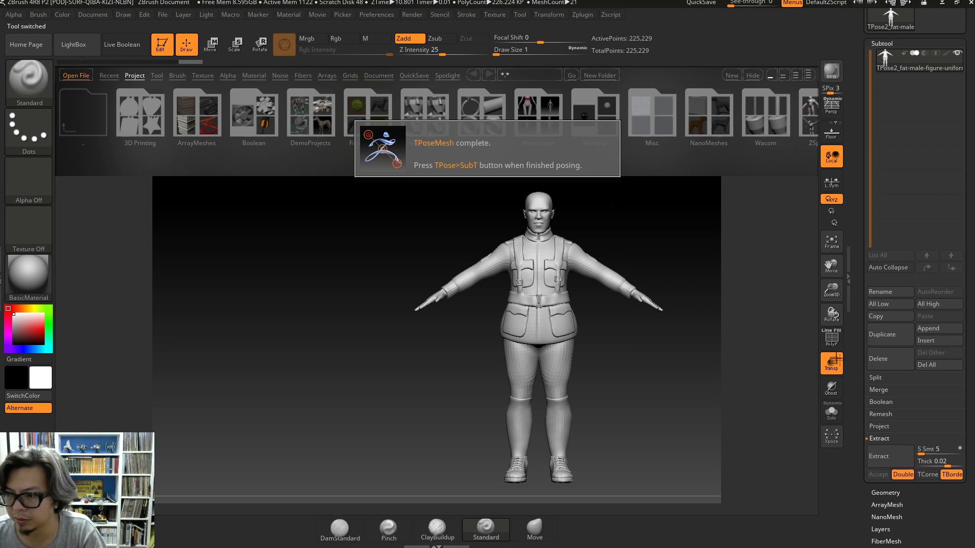
left_click(831, 337)
- Isolate the lower-leg coverings, split them into separate polygroups with Auto Groups, and show the whole figure again
mouse_move(615, 324)
left_mouse_down()
mouse_move(574, 381)
mouse_move(579, 444)
left_mouse_up()
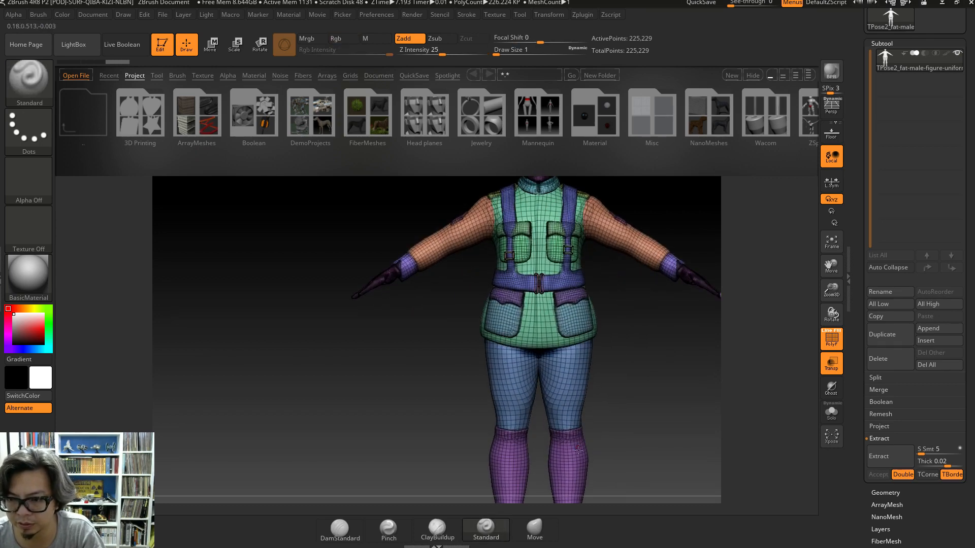
left_click(578, 444, "ctrl+shift")
key("f")
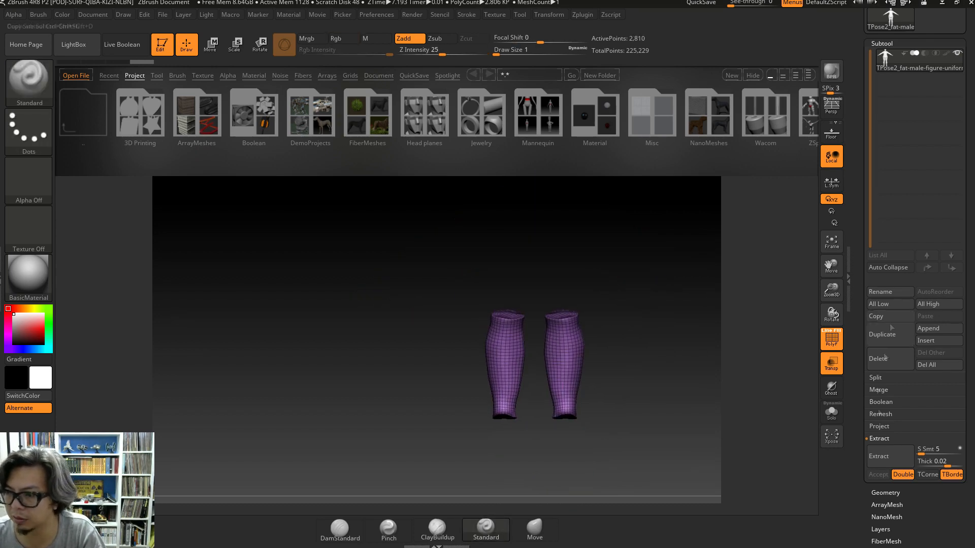
left_click(882, 43)
left_click(886, 190)
left_click(886, 200)
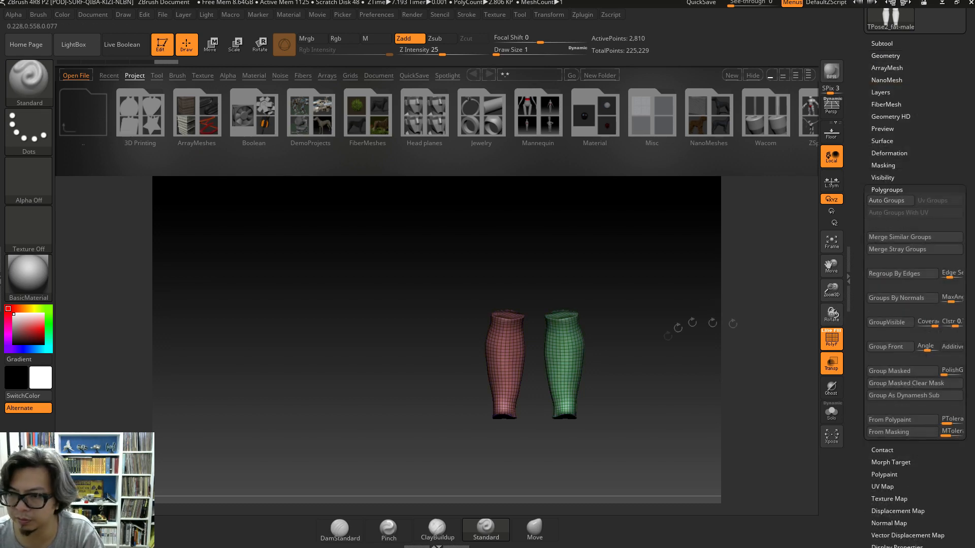
left_click(657, 335, "ctrl+shift")
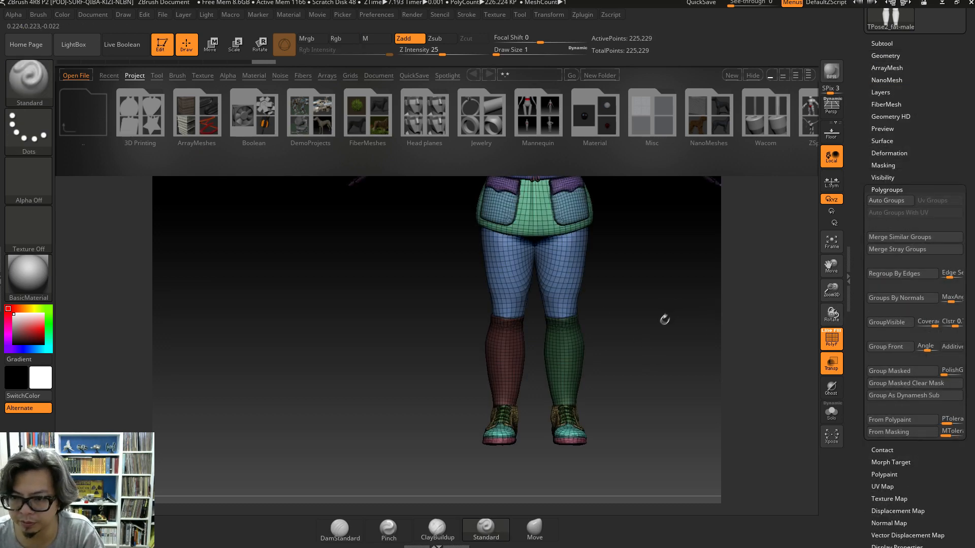
- Transfer the regrouped Transpose Master mesh back to the original subtools with TPose|SubT and turn off the polyframe display
mouse_move(665, 318)
left_mouse_down()
mouse_move(604, 349)
mouse_move(670, 311)
left_mouse_up()
mouse_move(660, 213)
left_mouse_down("alt")
mouse_move(612, 413)
mouse_move(673, 378)
mouse_move(598, 446)
left_mouse_up("alt")
left_click_drag(618, 333, 646, 350, "ctrl+shift")
left_click(664, 330, "ctrl+shift")
mouse_move(703, 360)
left_mouse_down("ctrl+alt+shift")
mouse_move(680, 343)
mouse_move(639, 448)
mouse_move(634, 398)
mouse_move(604, 368)
mouse_move(614, 391)
mouse_move(632, 354)
mouse_move(643, 374)
mouse_move(627, 358)
mouse_move(557, 409)
mouse_move(607, 399)
mouse_move(635, 415)
mouse_move(615, 413)
left_mouse_up("ctrl+alt+shift")
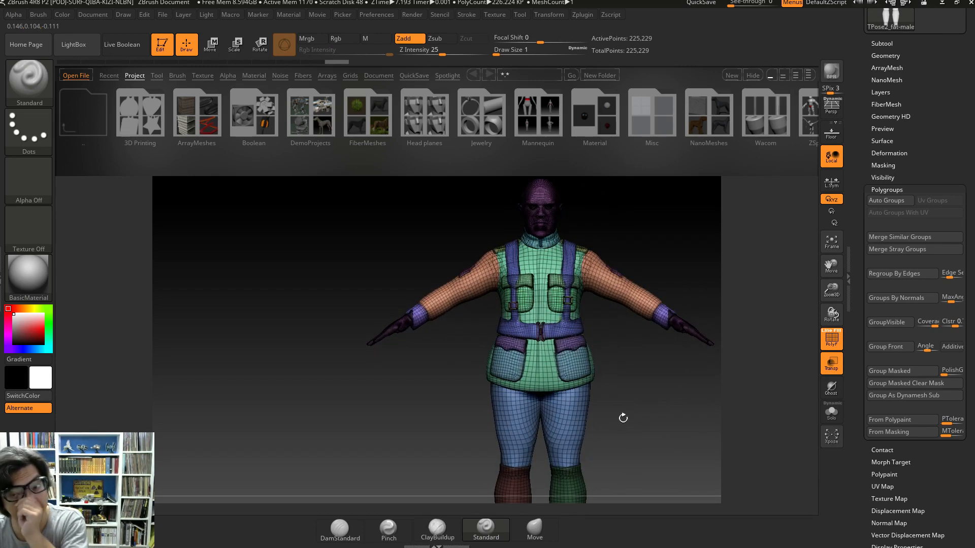
left_click_drag(627, 387, 632, 335, "alt")
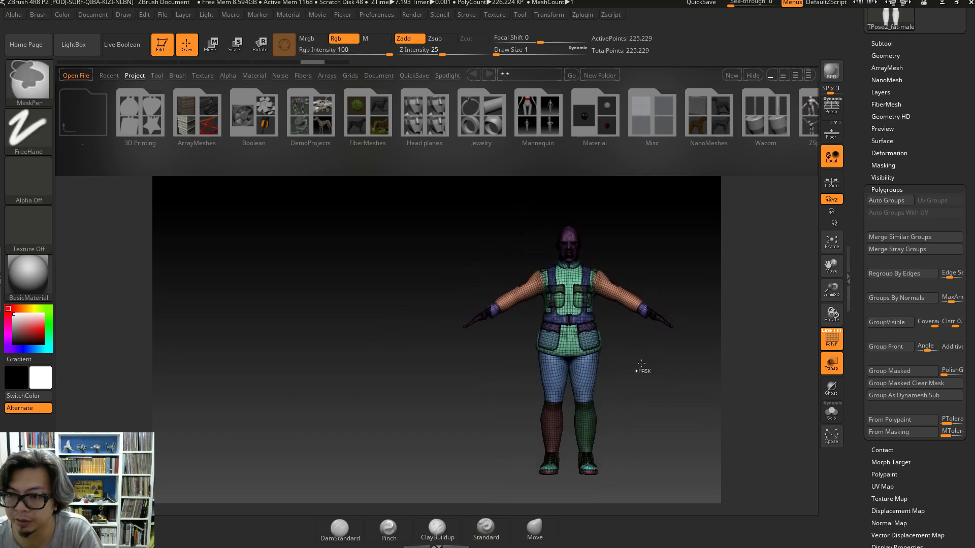
left_click(584, 15)
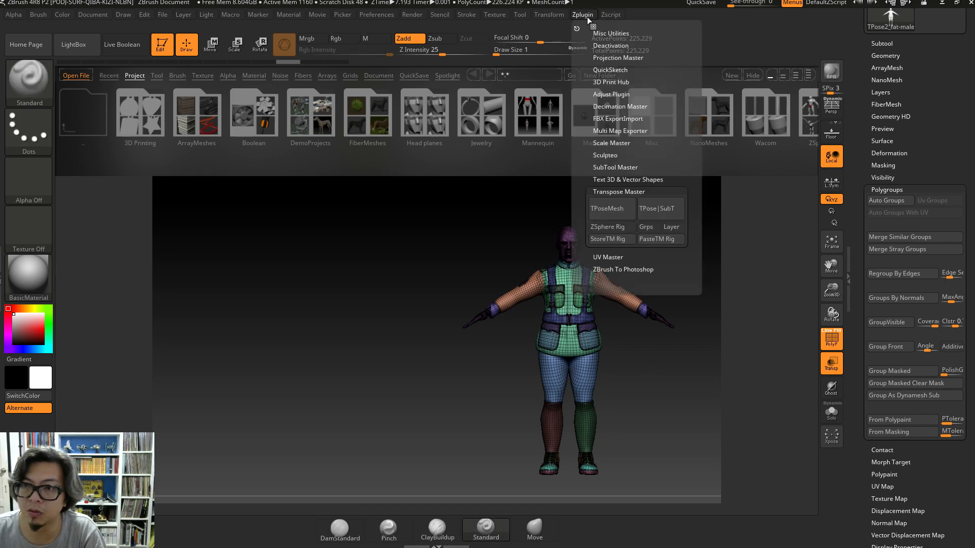
left_click(610, 15)
left_click(591, 15)
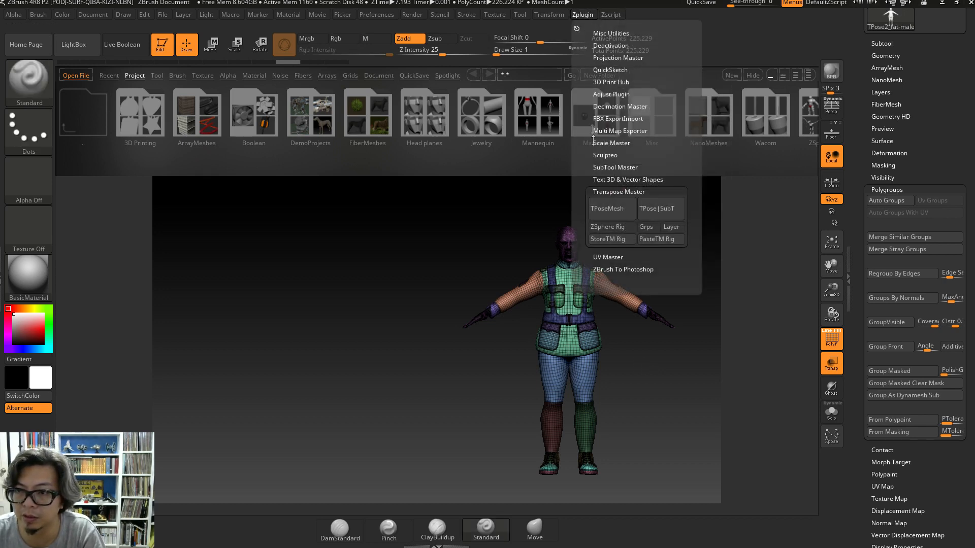
left_click(656, 208)
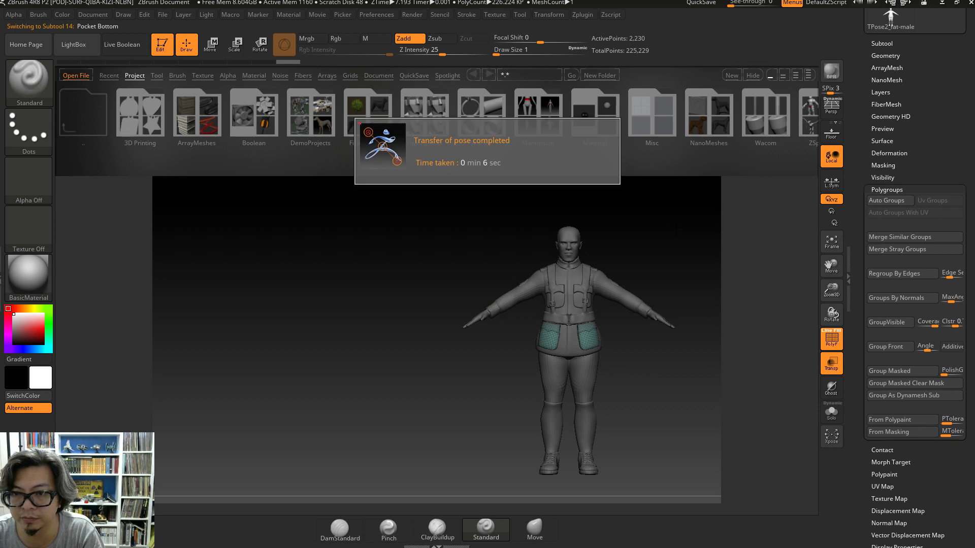
mouse_move(656, 252)
left_mouse_down()
mouse_move(624, 243)
mouse_move(657, 251)
left_mouse_up()
left_click(831, 339)
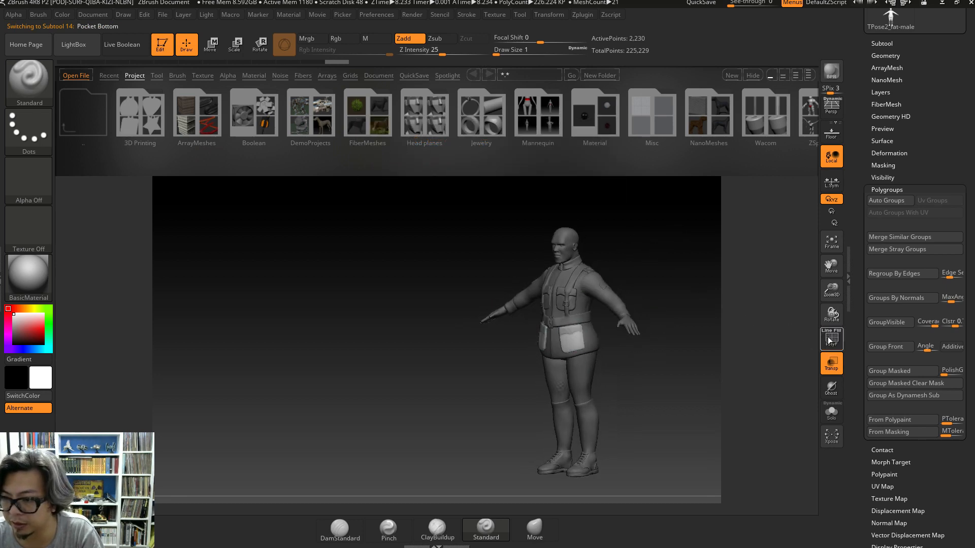
- Open the subtool list at its first entries and view the figure from the front to review its parts
left_click_drag(969, 130, 955, 218)
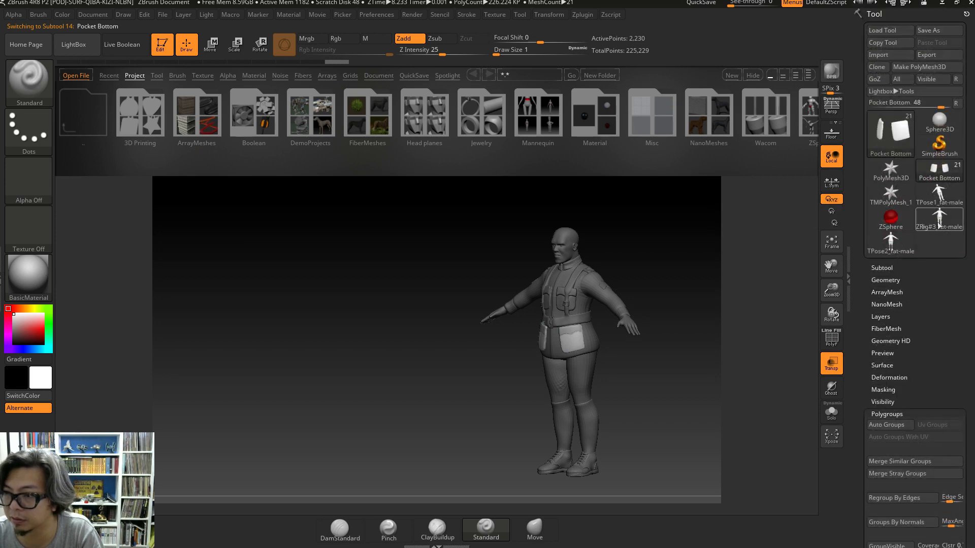
left_click(880, 267)
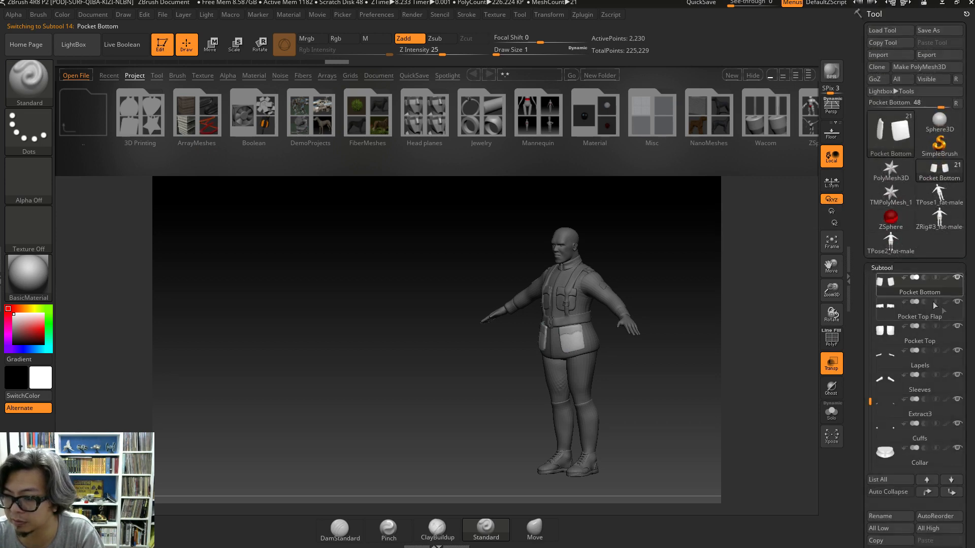
mouse_move(870, 401)
left_mouse_down()
mouse_move(872, 325)
mouse_move(868, 437)
mouse_move(849, 454)
mouse_move(852, 278)
left_mouse_up()
mouse_move(663, 273)
left_mouse_down()
mouse_move(683, 274)
mouse_move(673, 256)
left_mouse_up()
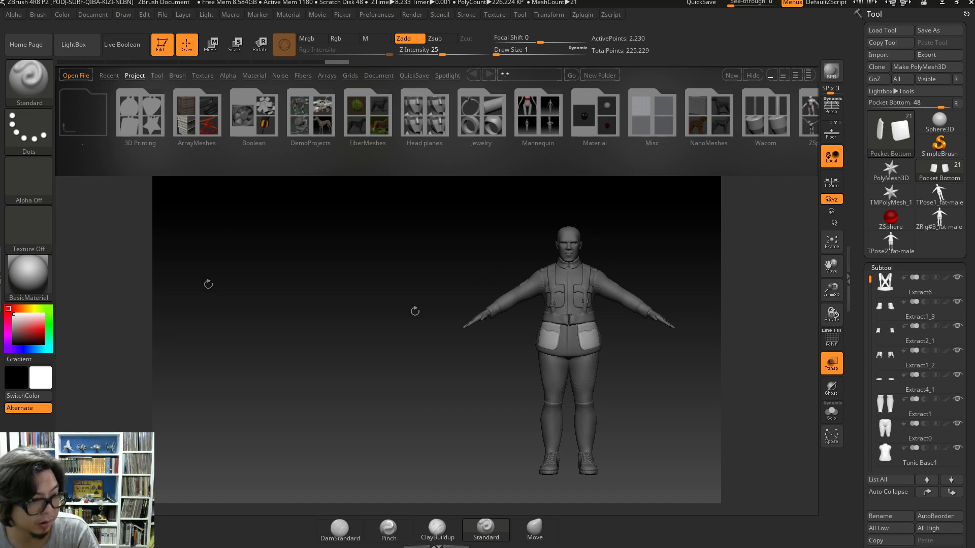